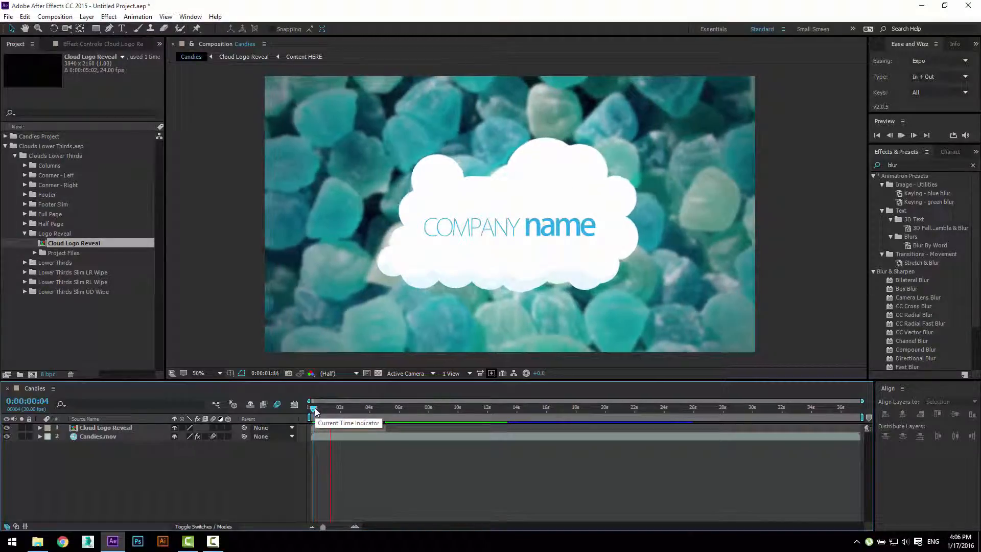
- In the Content HERE composition nested in Cloud Logo Reveal, replace the text "name" with "LOGO"
key("space")
double_click(332, 429)
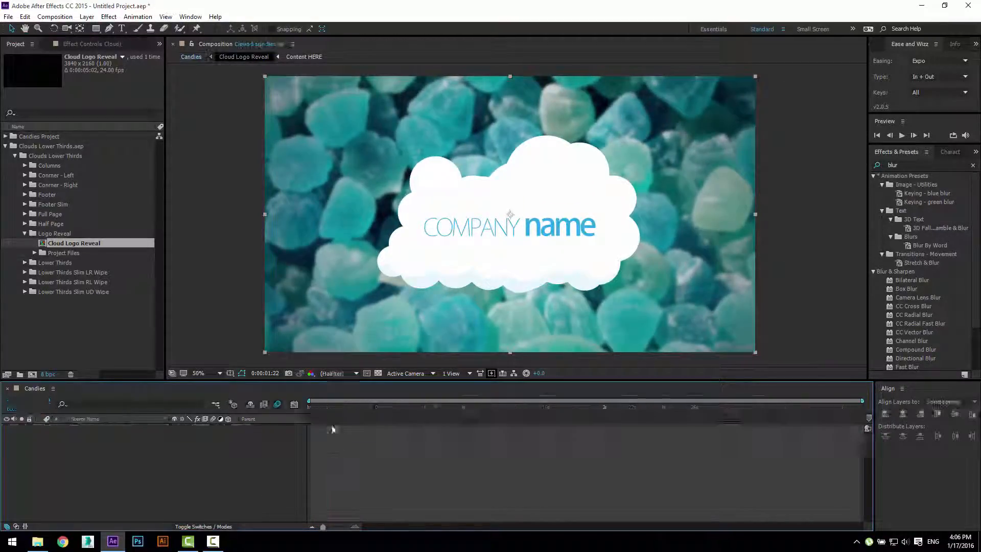
double_click(427, 445)
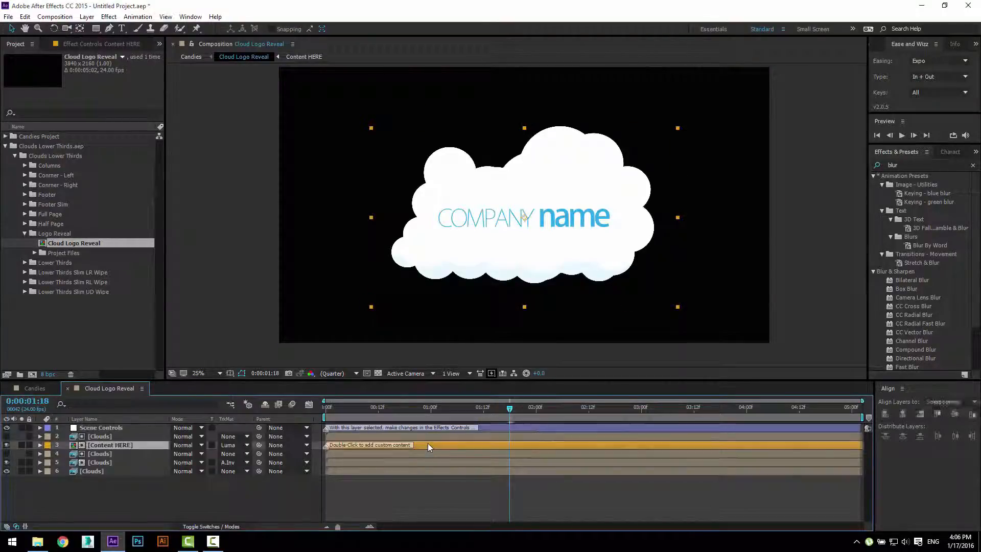
left_click(591, 201)
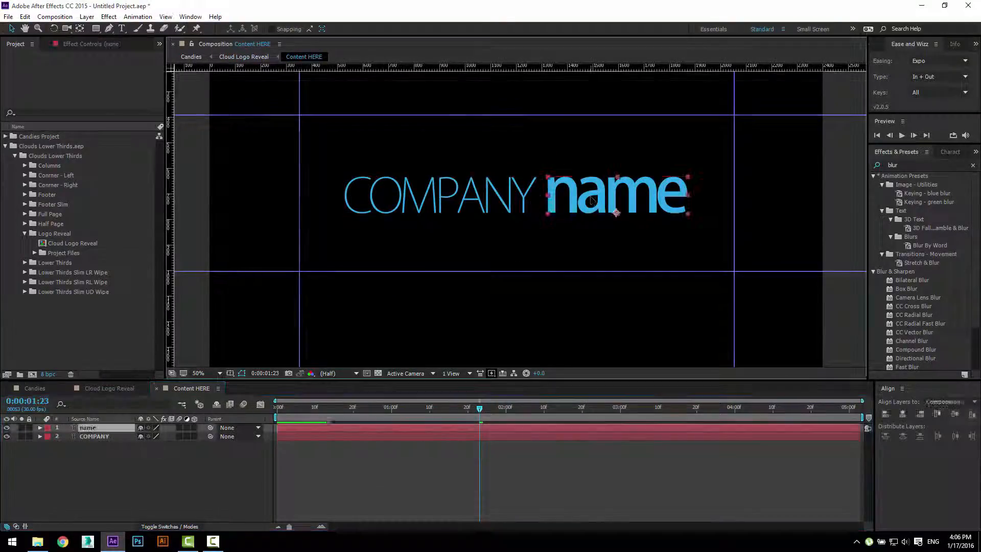
double_click(617, 212)
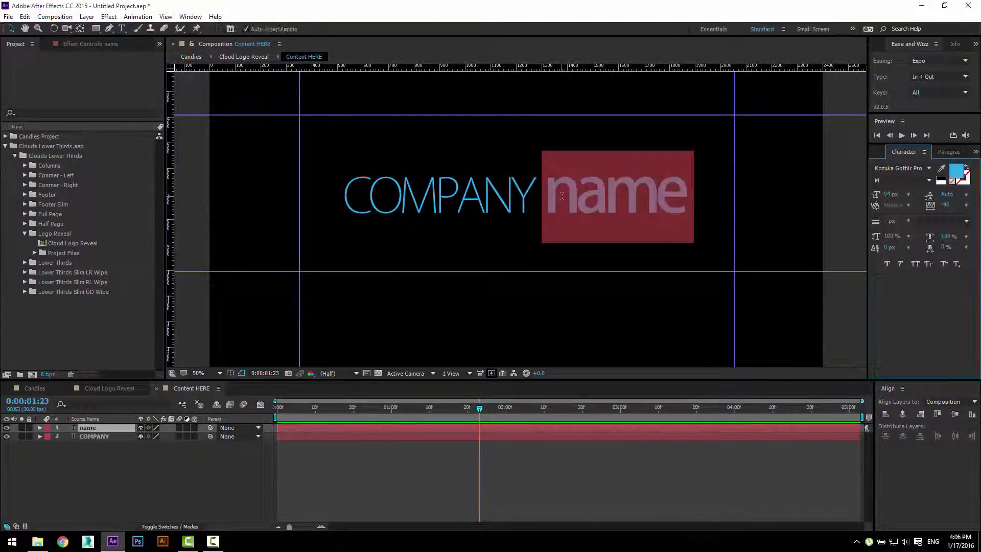
type("LOGO")
key("Escape")
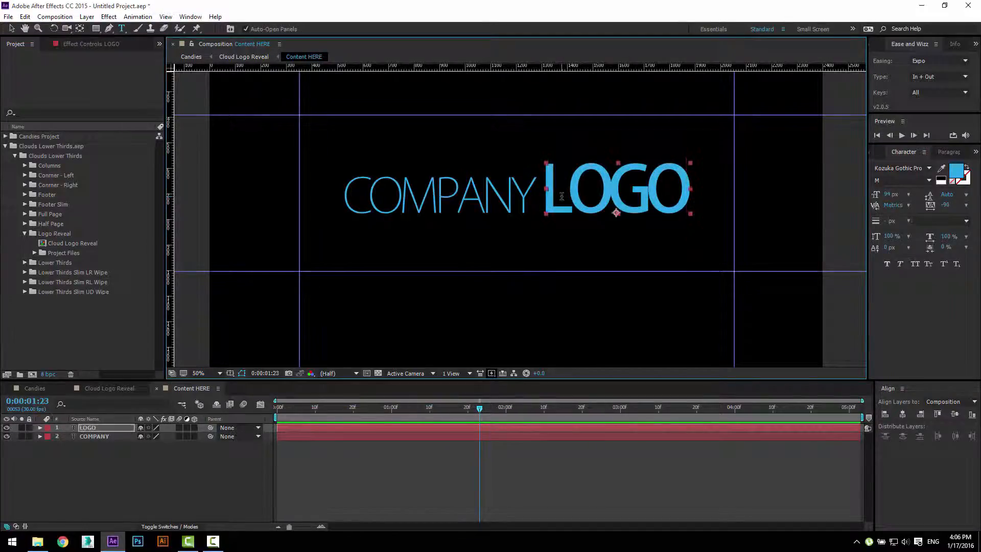
left_click(827, 182)
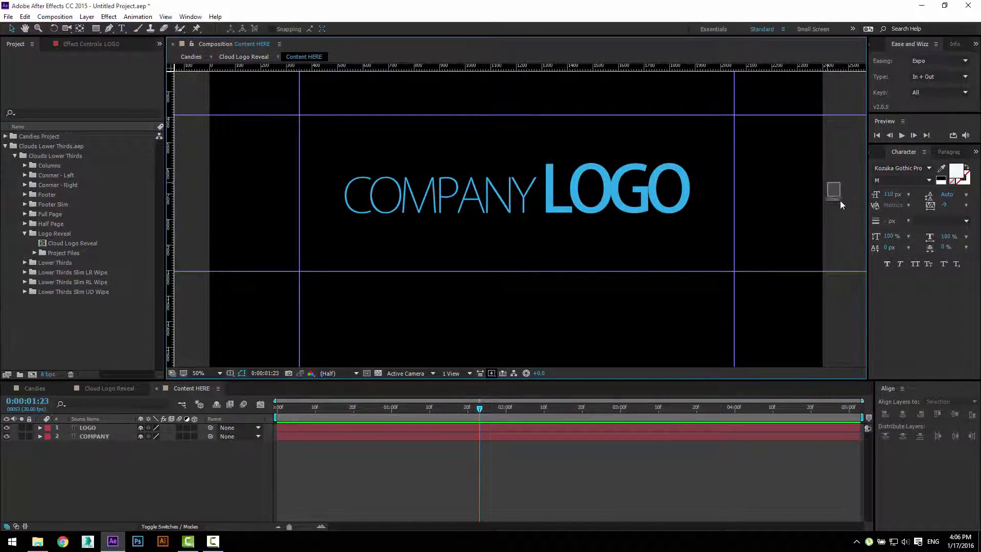
- Try other Cloud Color values on the Scene Controls layer of Cloud Logo Reveal and settle on white
left_click(157, 391)
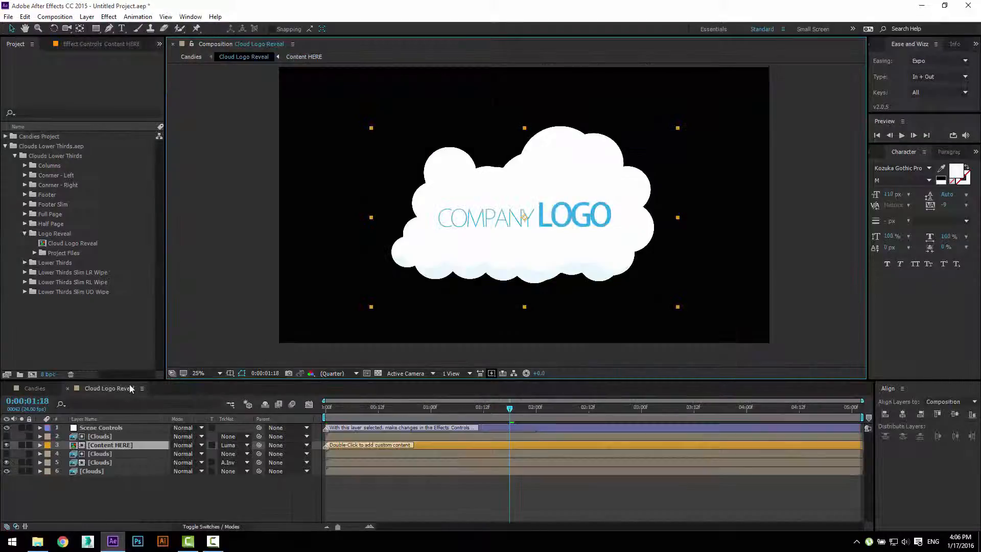
left_click(135, 428)
left_click(102, 45)
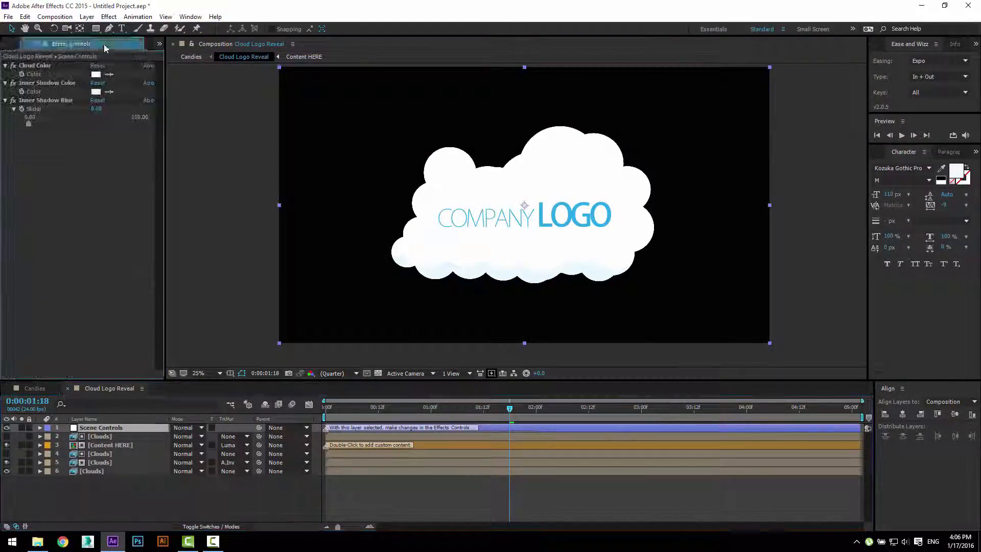
left_click(96, 75)
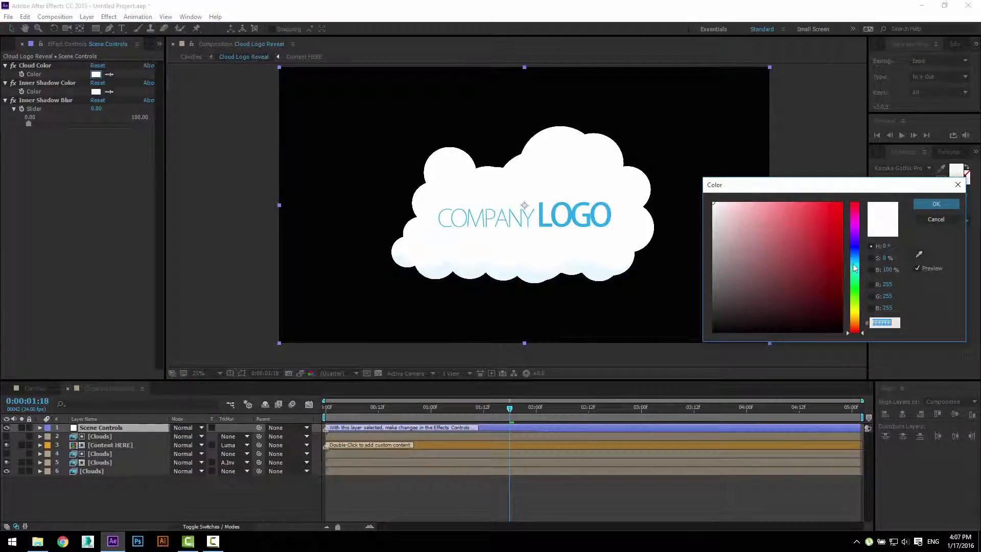
left_click(772, 232)
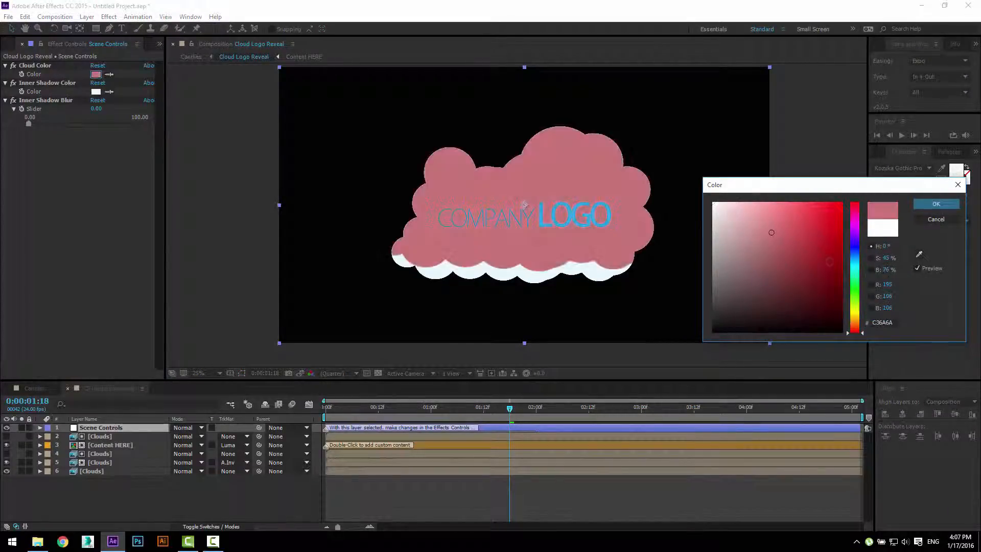
left_click_drag(861, 266, 854, 205)
left_click_drag(805, 226, 688, 196)
left_click(935, 204)
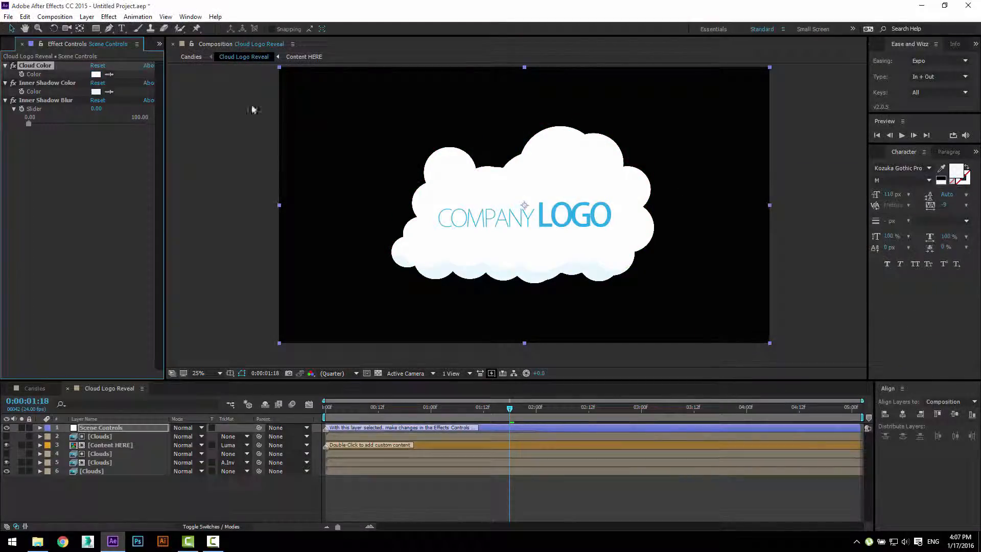
- Set the cloud's Inner Shadow Color to a pale blue and raise Inner Shadow Blur to about 62
left_click(97, 92)
mouse_move(734, 217)
left_mouse_down()
mouse_move(798, 257)
mouse_move(731, 207)
left_mouse_up()
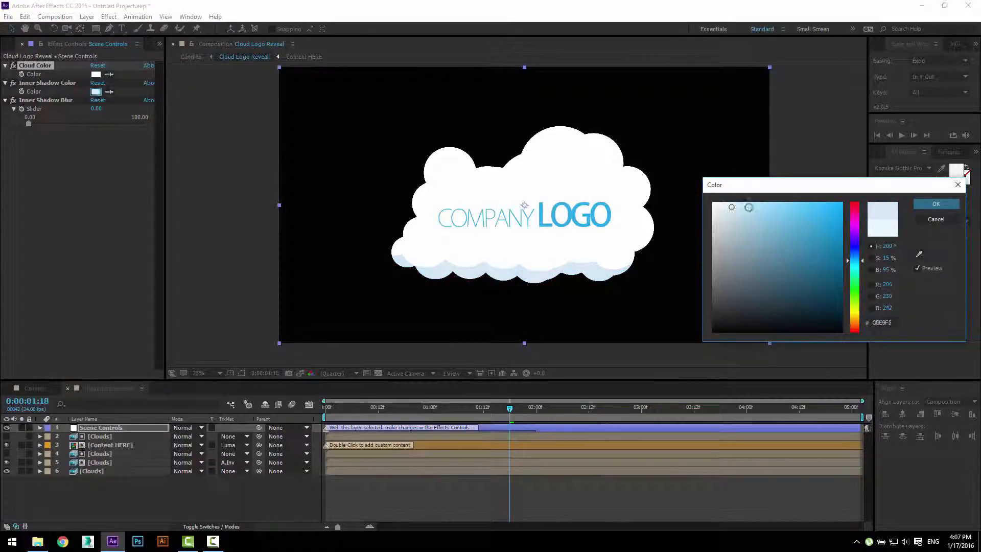
left_click(917, 210)
mouse_move(30, 124)
left_mouse_down()
mouse_move(64, 123)
mouse_move(16, 123)
left_mouse_up()
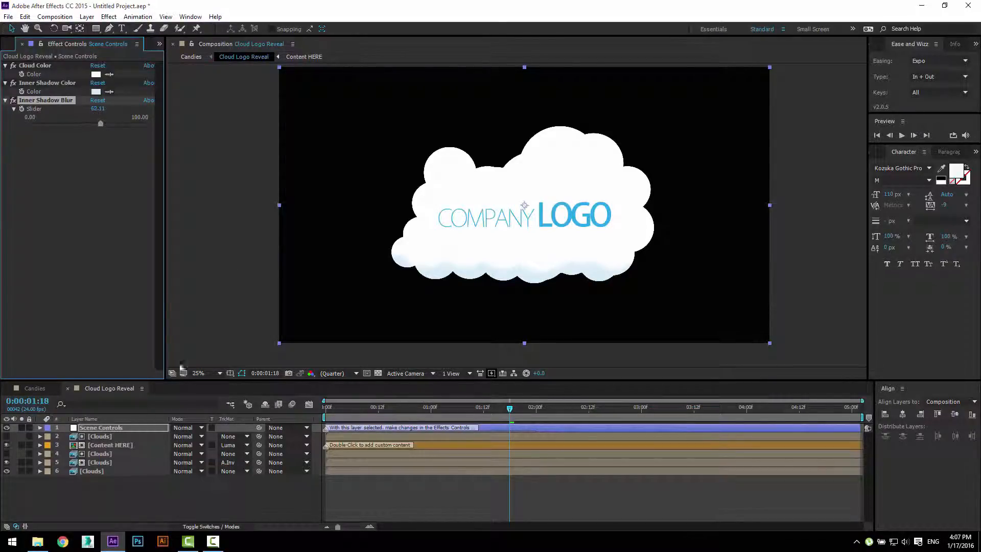
- Apply the Drop Shadow effect to the Cloud Logo Reveal layer in the Candies composition
left_click(41, 389)
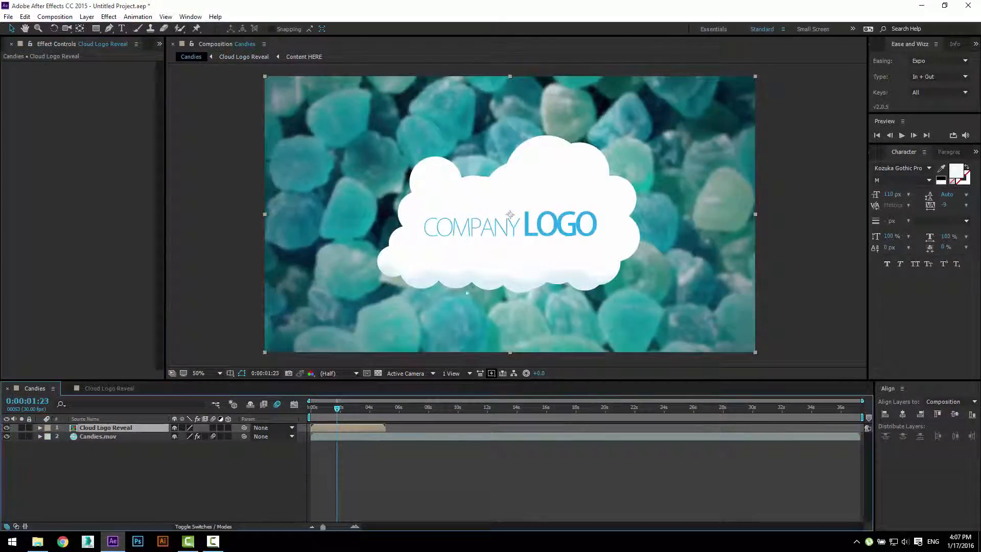
key("period")
left_click_drag(473, 265, 484, 238)
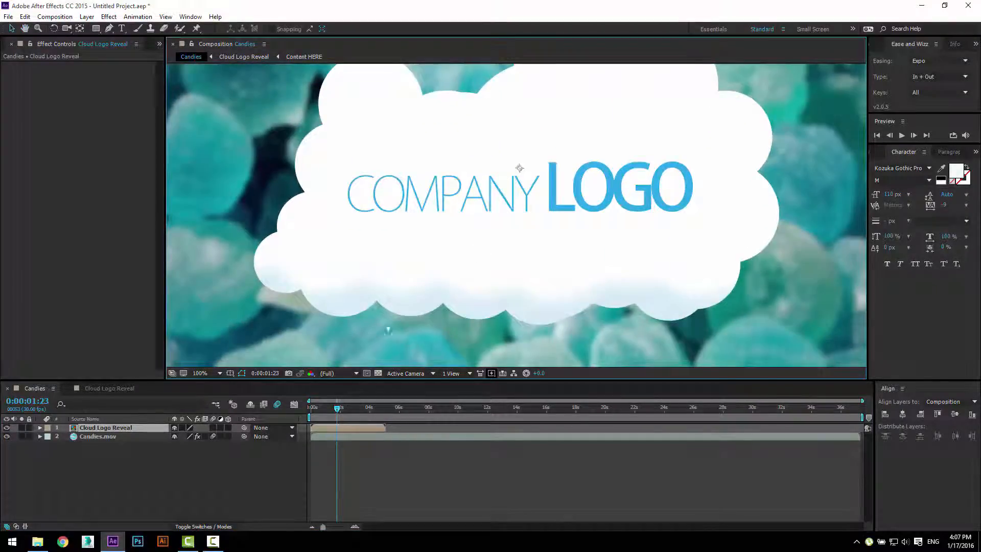
left_click(333, 432)
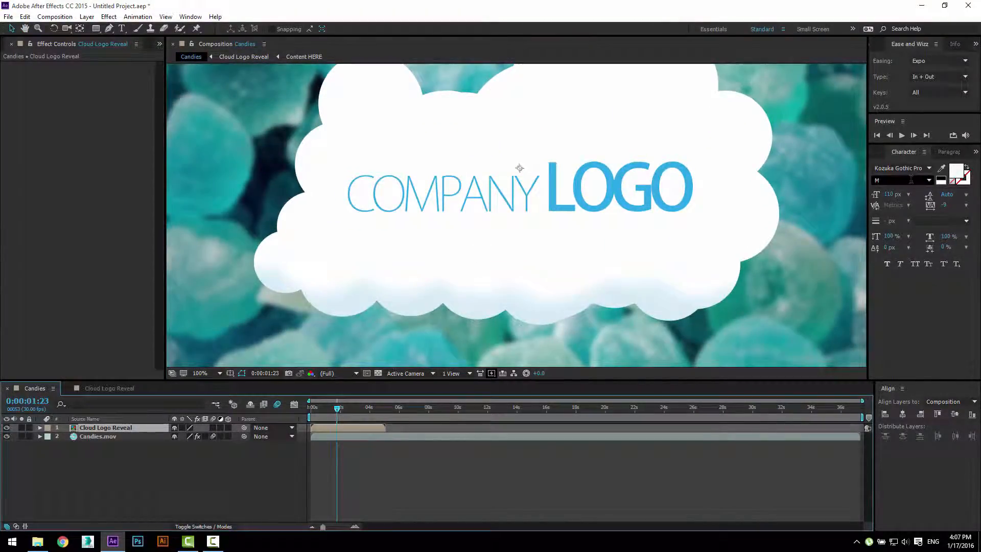
key("ctrl+5")
left_click(898, 165)
type("blur")
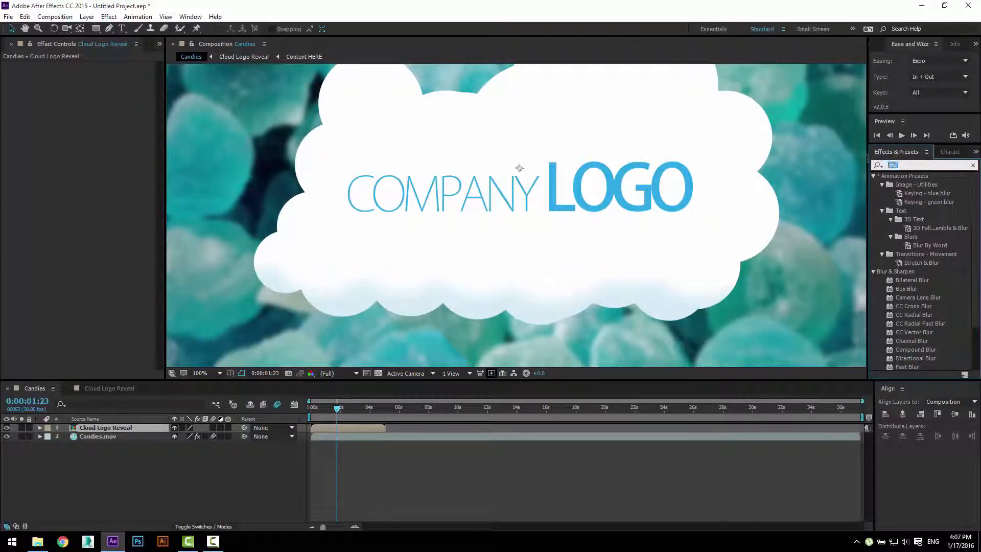
type("drop")
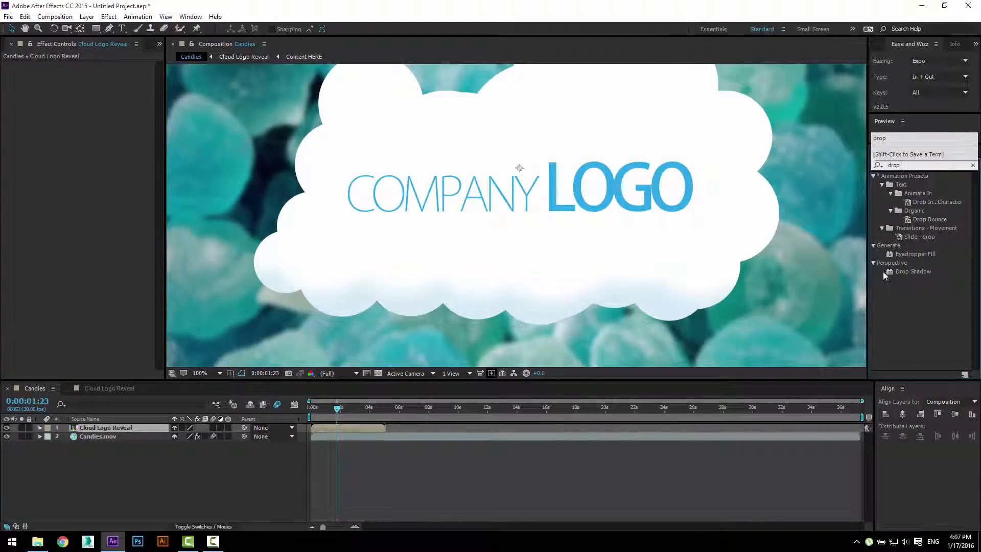
left_click_drag(885, 272, 544, 237)
left_click_drag(412, 246, 413, 249)
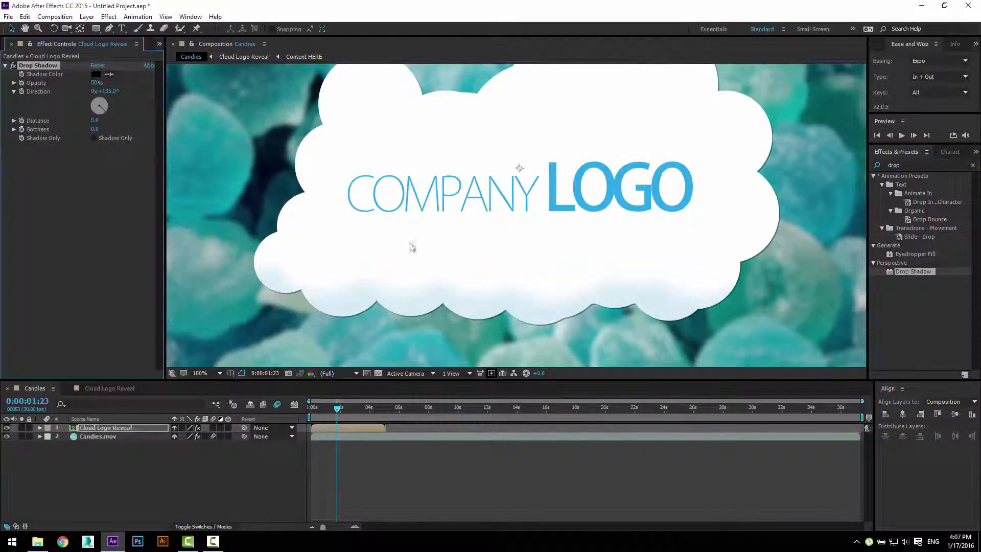
- Sample a dark blue shadow color from the footage, soften the drop shadow to 380 and preview the logo reveal
left_click(108, 75)
left_click_drag(95, 120, 245, 129)
key("comma")
key("space")
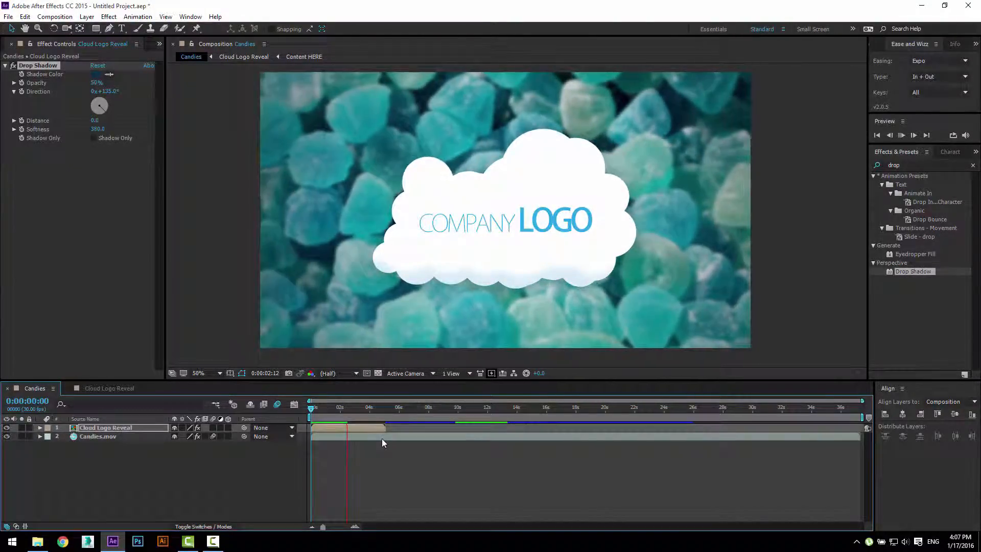
left_click(368, 432)
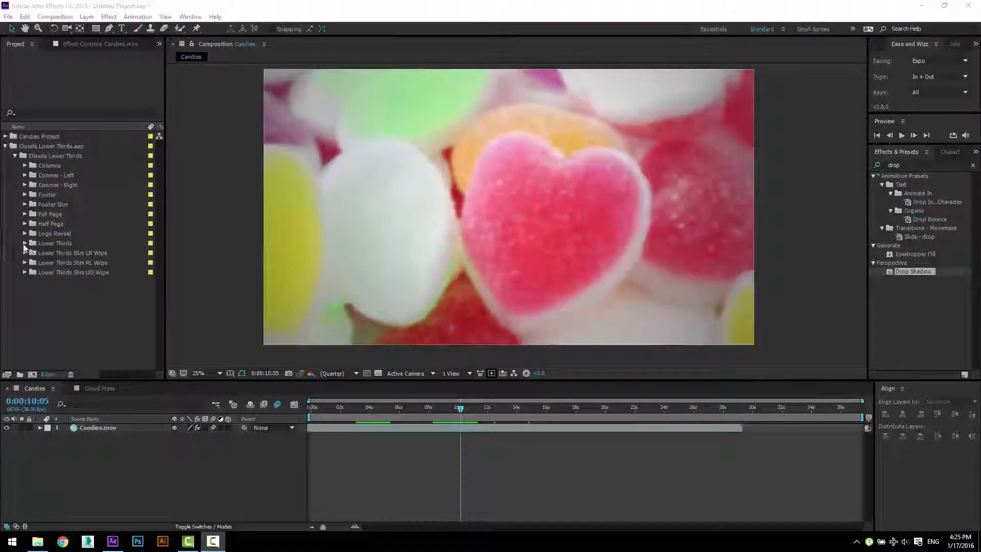
- Add the Clouds Lower Thirds composition above Candies.mov at the start of the Candies timeline and view it at frame 28
left_click(24, 243)
left_click(77, 253)
left_click_drag(76, 414, 77, 426)
left_click(324, 407)
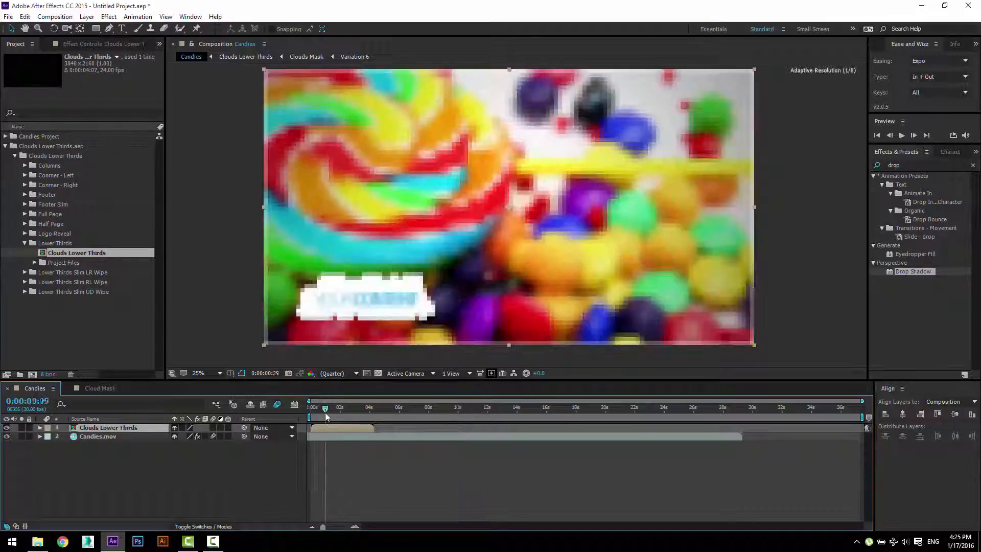
scroll(327, 321, "up", 1)
left_click_drag(316, 328, 484, 152)
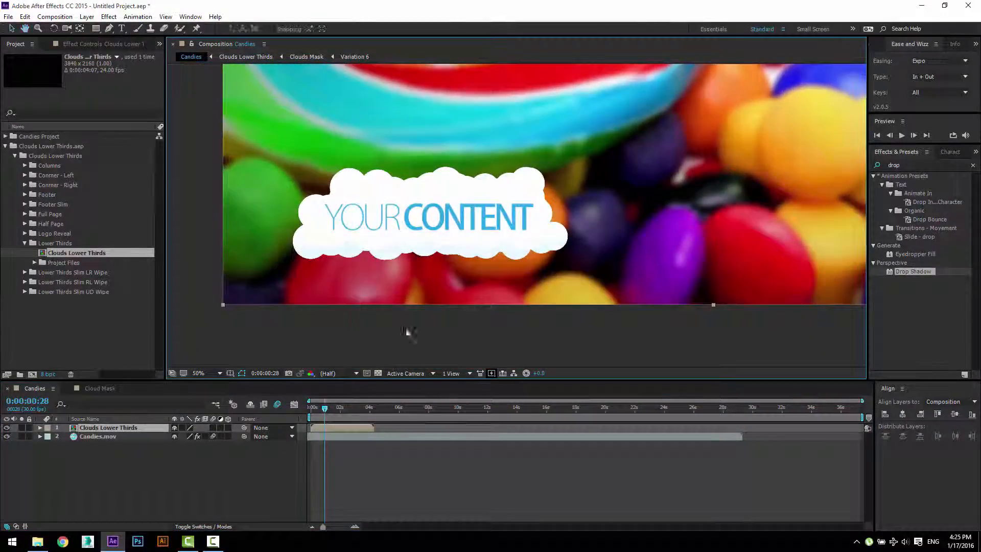
- Open the Clouds Mask composition inside Clouds Lower Thirds and hide the Variation 6 layer
double_click(349, 428)
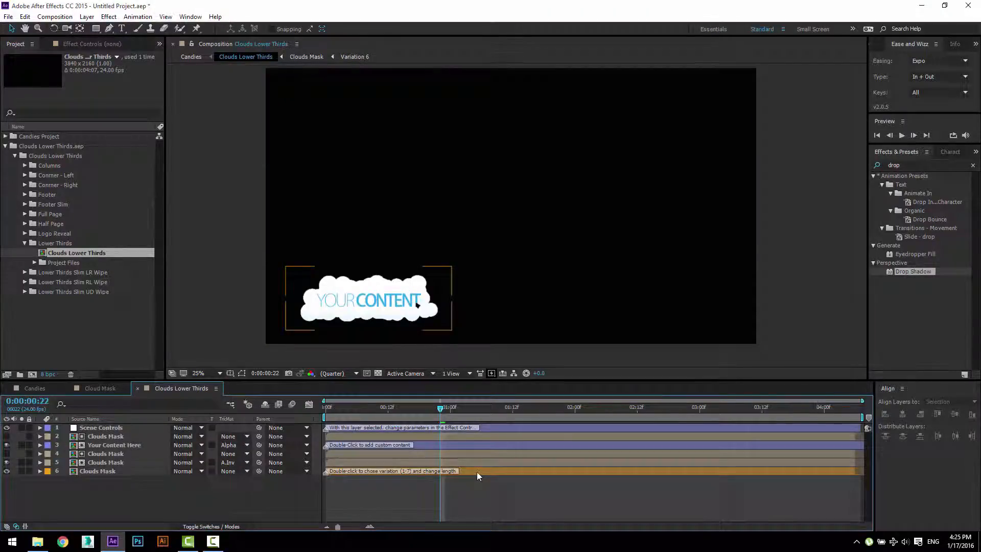
double_click(476, 471)
left_click(7, 471)
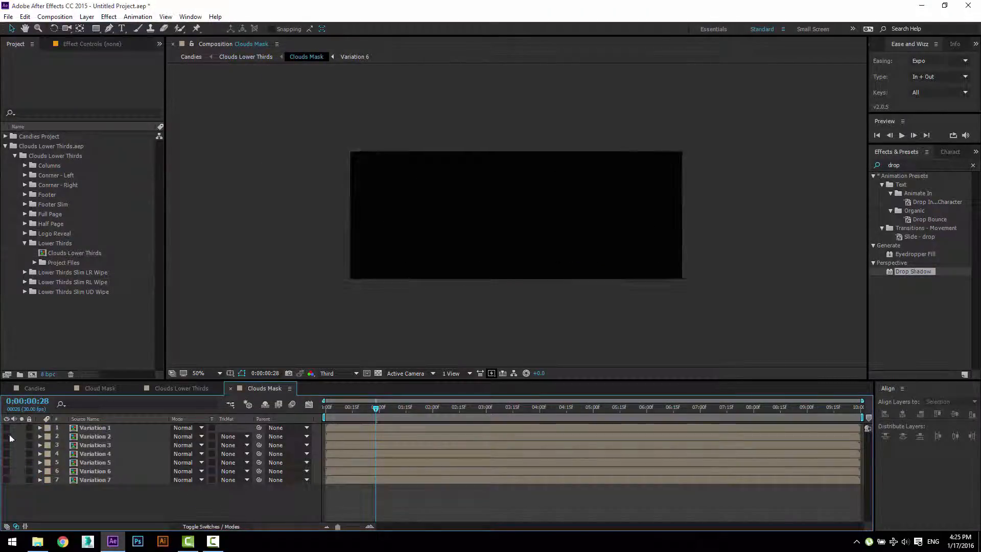
- Show Variation 1 and Variation 2 one at a time and scrub through each cloud animation, hiding each after viewing
left_click(7, 429)
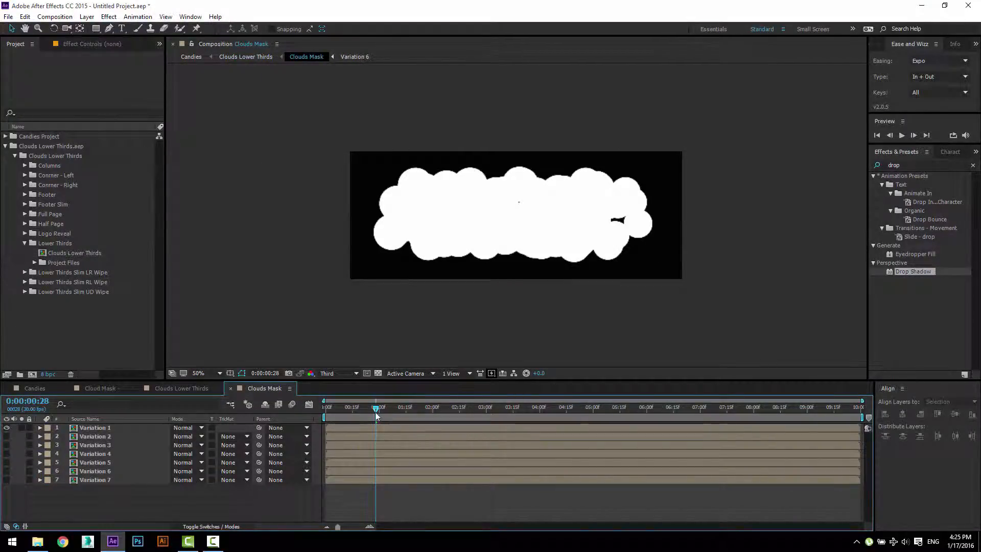
left_click_drag(376, 411, 417, 409)
left_click(7, 428)
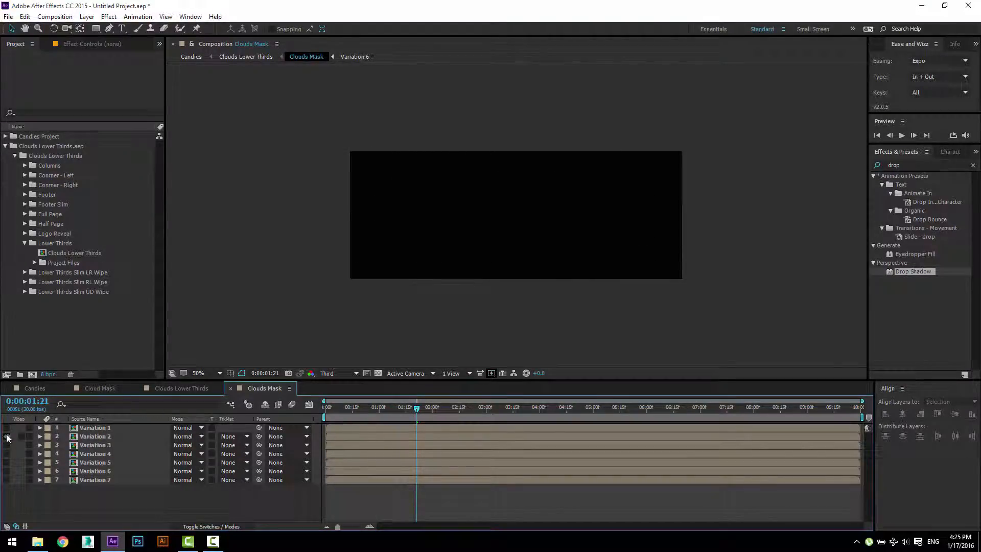
left_click(6, 437)
left_click_drag(330, 417, 411, 409)
left_click(7, 436)
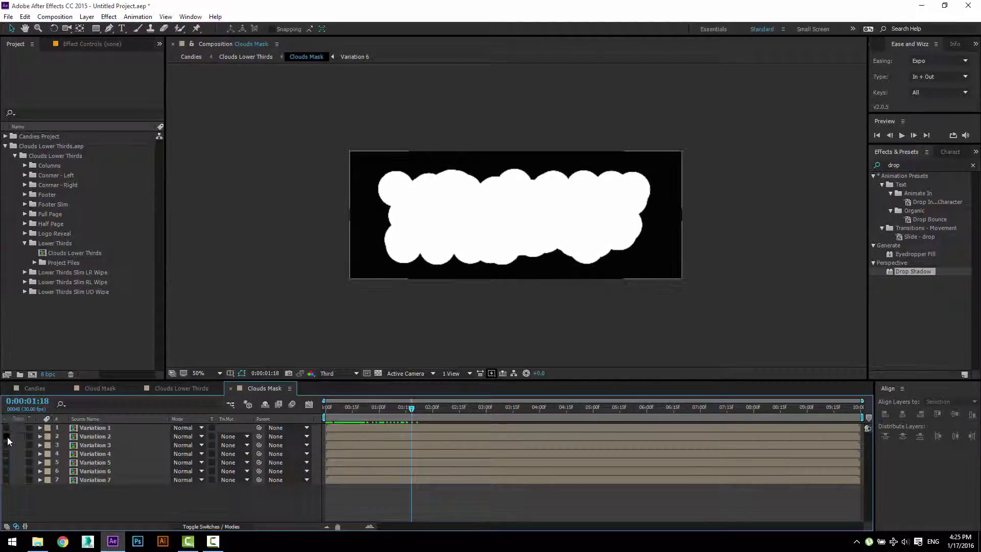
- Examine the cloud animations of Variation 3 and Variation 4 individually, hiding each after viewing
left_click(7, 445)
left_click_drag(322, 413, 407, 412)
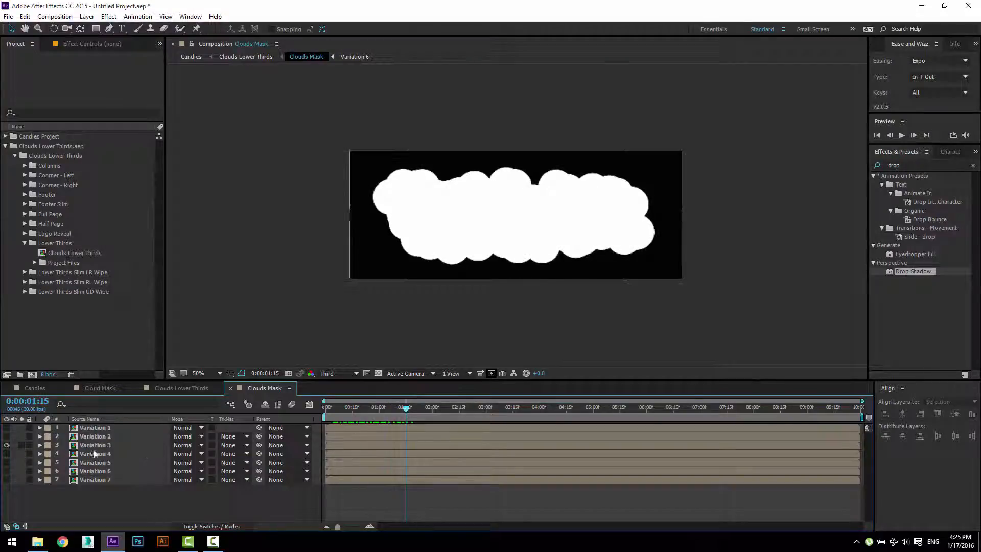
left_click(7, 445)
left_click(6, 454)
left_click_drag(329, 413, 398, 412)
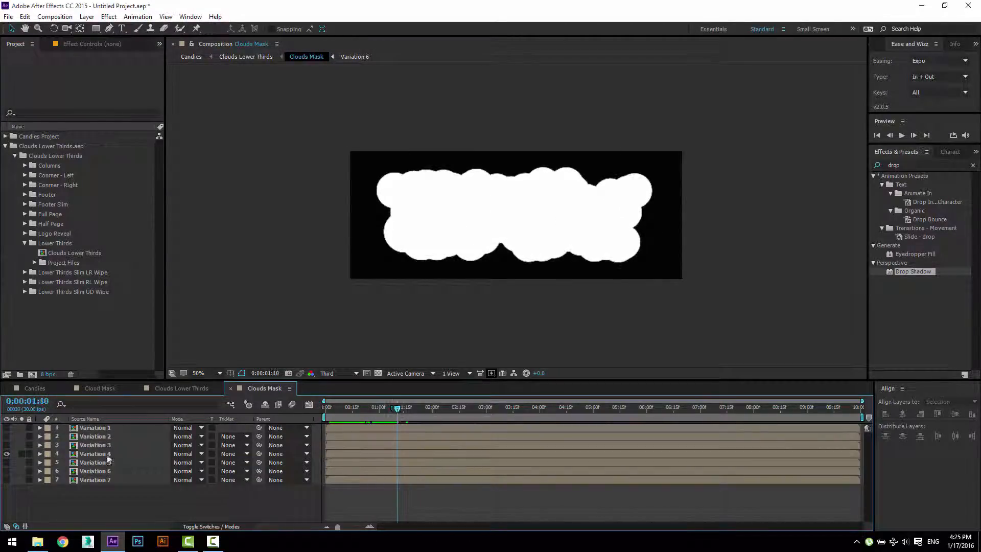
left_click(7, 454)
- Examine the cloud animations of Variations 5, 6 and 7 individually, hiding each after viewing
left_click(7, 462)
left_click_drag(329, 413, 408, 409)
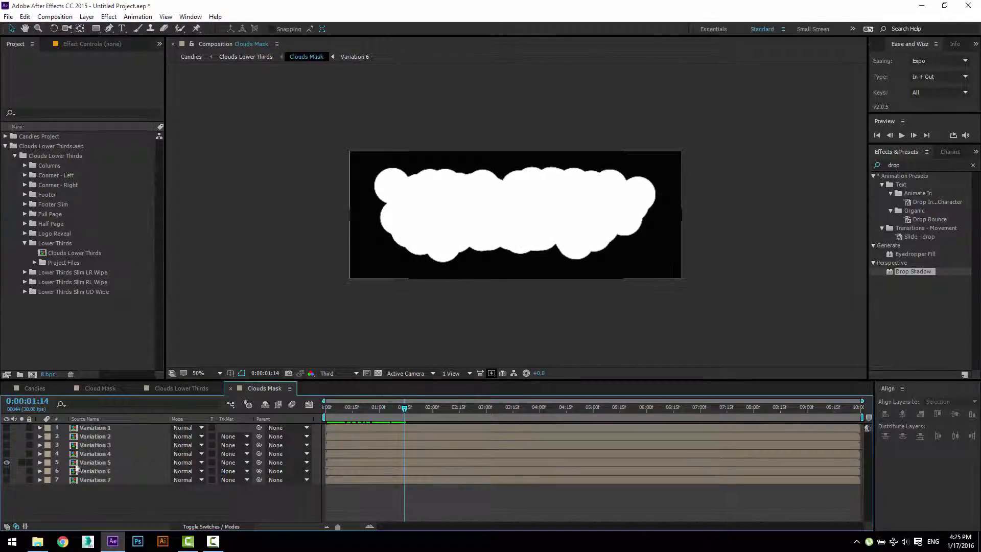
left_click(7, 463)
left_click(6, 471)
left_click_drag(326, 409, 399, 411)
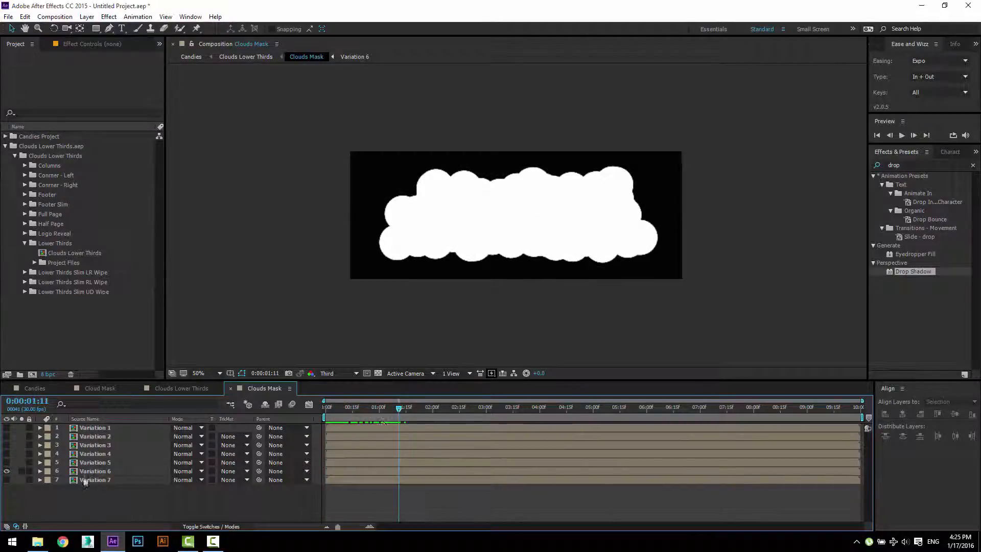
left_click(6, 471)
left_click(7, 480)
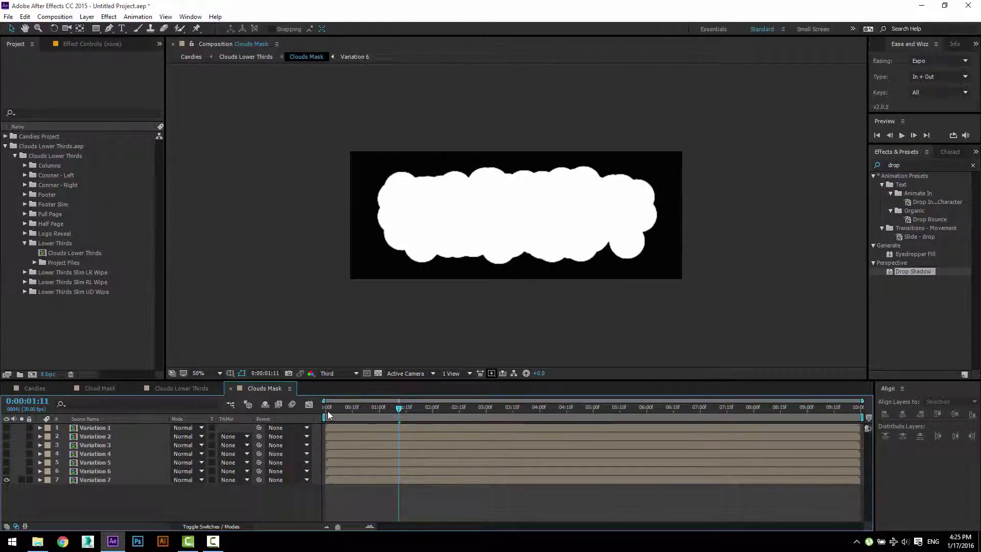
left_click_drag(327, 411, 428, 411)
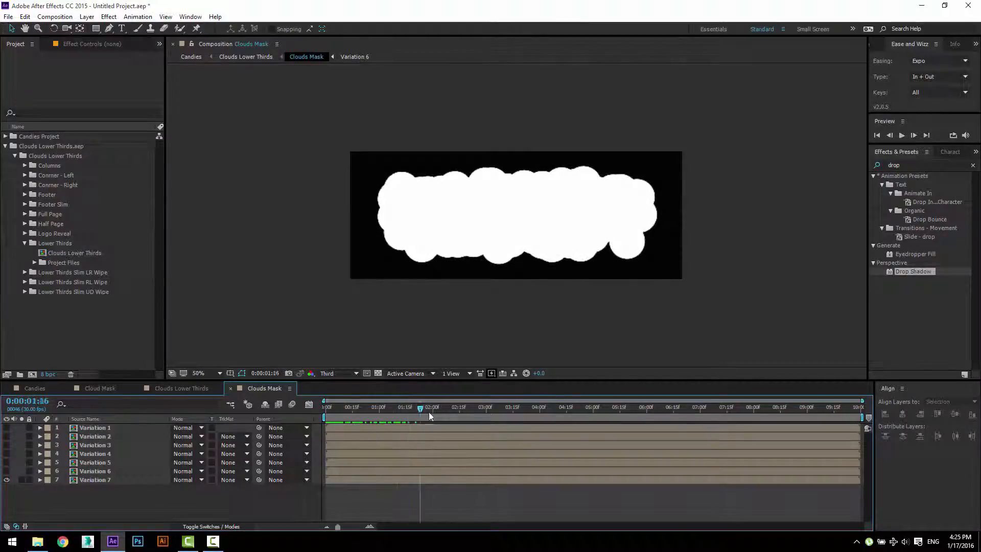
left_click(7, 480)
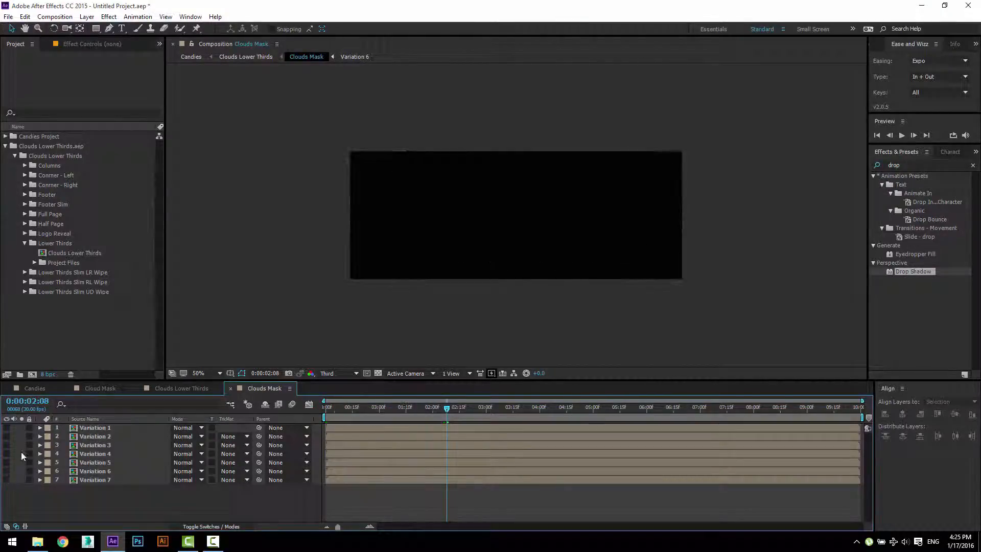
- Turn on the Variation 1 layer's visibility in Clouds Mask and close that composition to return to Clouds Lower Thirds
left_click(7, 427)
left_click(231, 388)
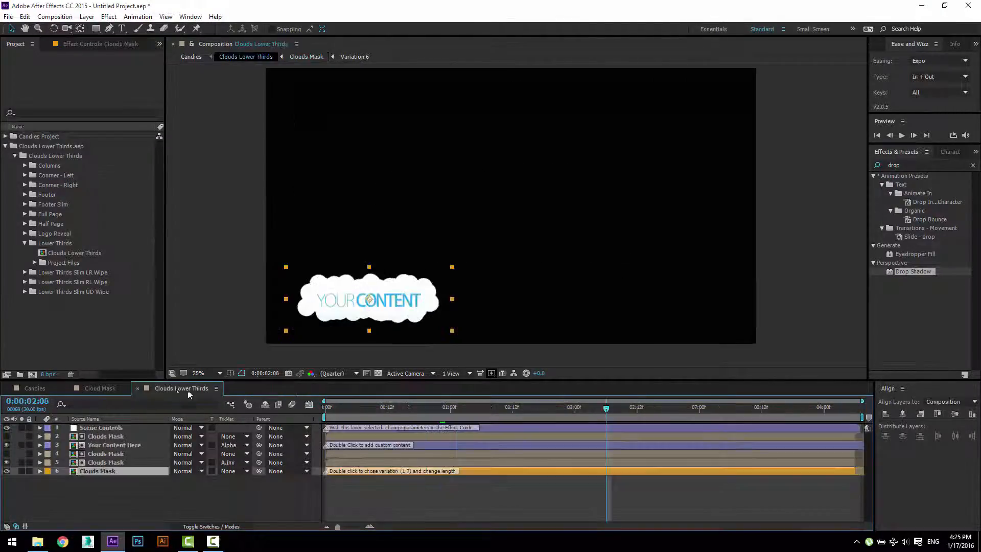
- Try other cloud colors in the effect settings of the Scene Controls layer
scroll(269, 333, "up", 2)
left_click_drag(255, 322, 406, 191)
left_click(199, 179)
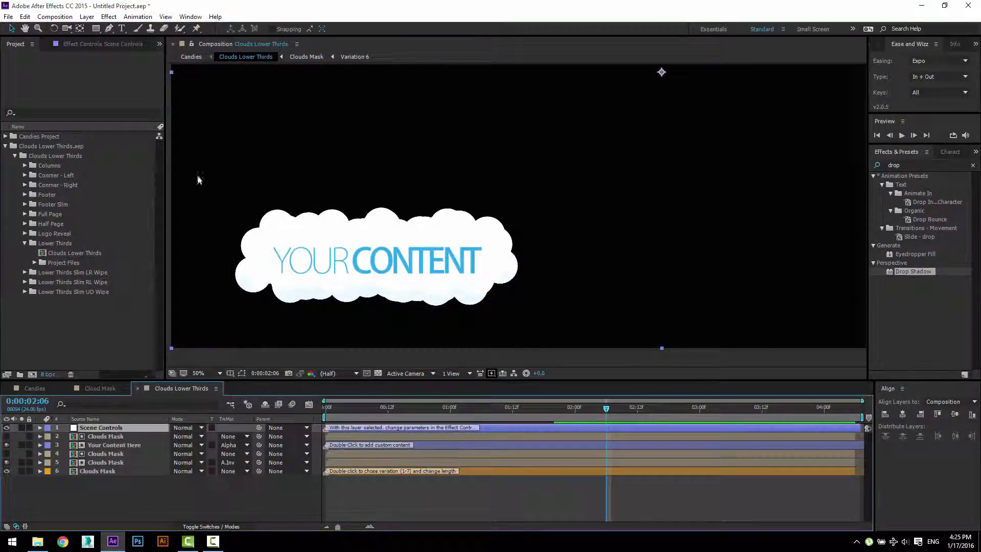
left_click(102, 44)
left_click(96, 74)
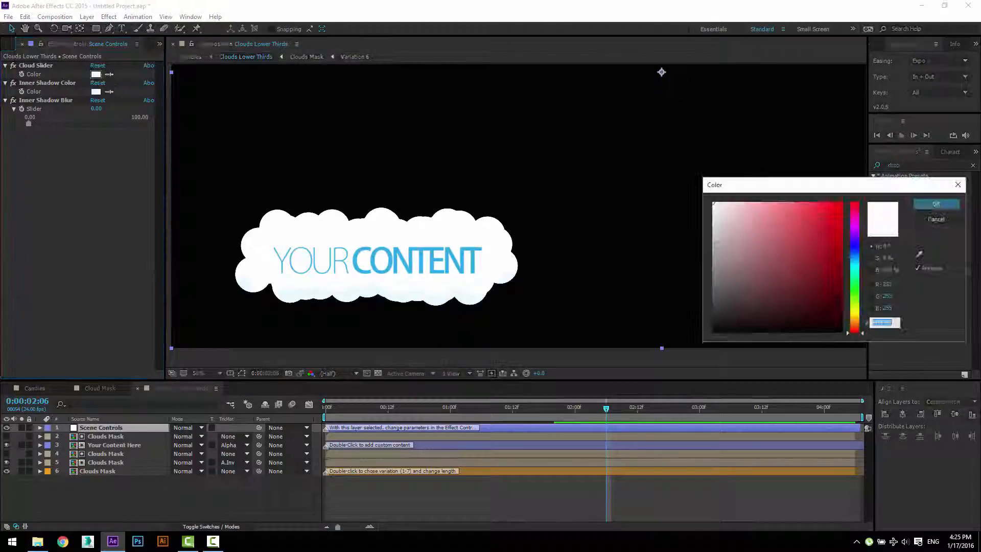
left_click(738, 240)
left_click(784, 230)
left_click(944, 220)
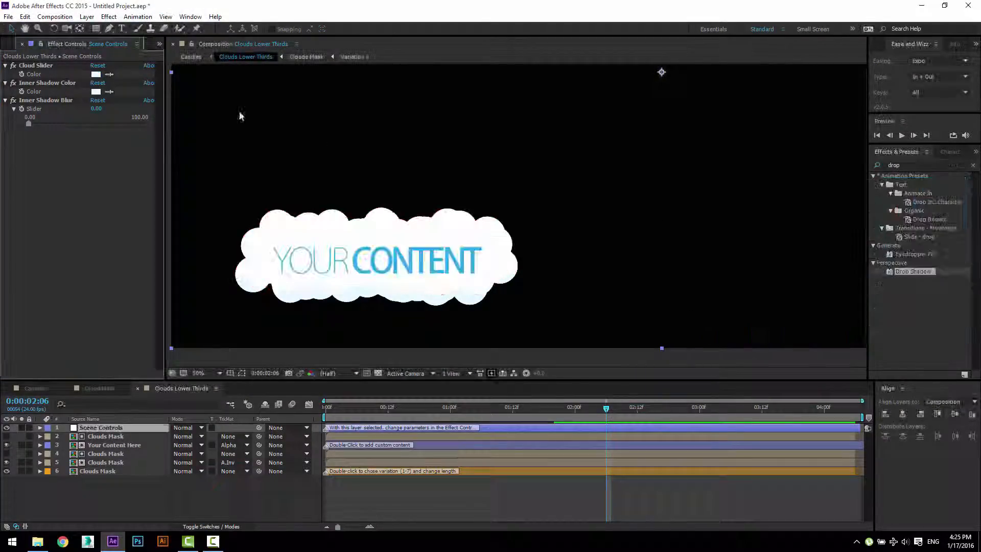
- Try a darker Inner Shadow Color and different Inner Shadow Blur amounts on the Scene Controls layer
left_click(95, 92)
left_click(730, 240)
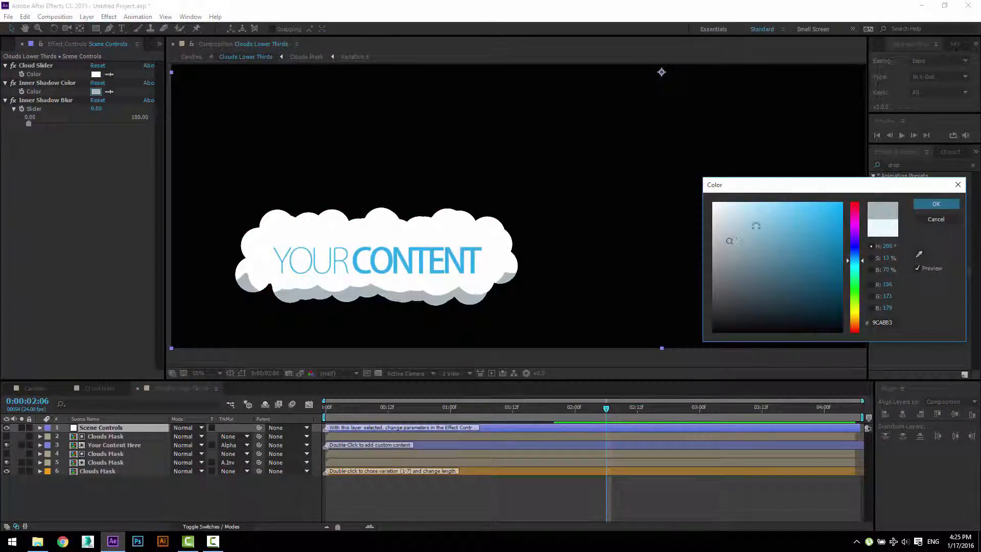
left_click(943, 224)
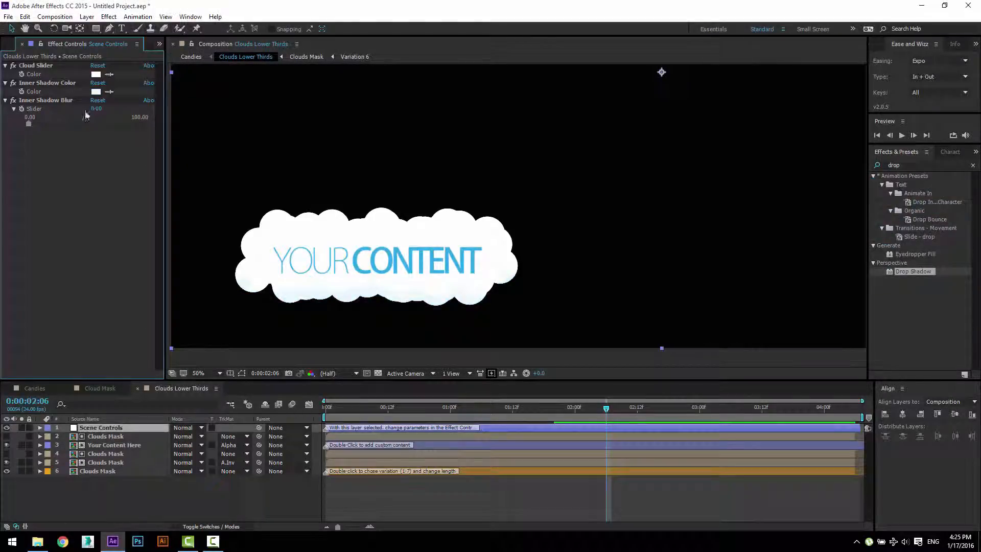
left_click_drag(96, 112, 117, 108)
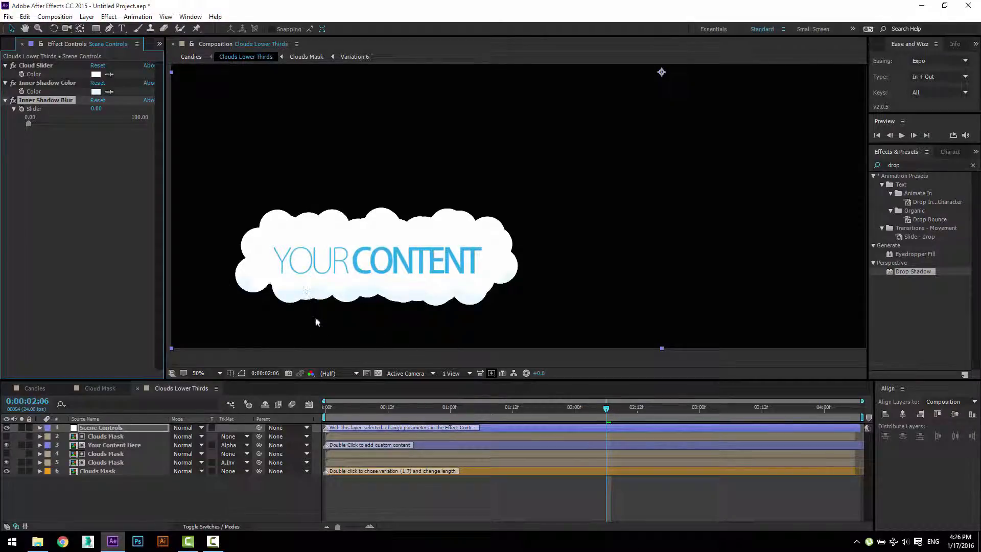
- Open the Your Content Here composition and replace the word CONTENT with TEXT HERE
double_click(337, 342)
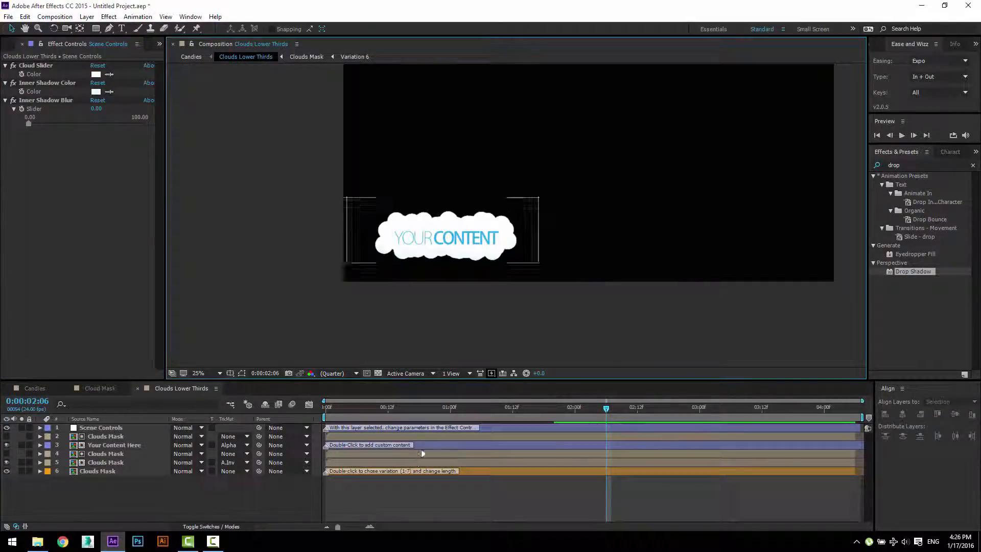
left_click(515, 221)
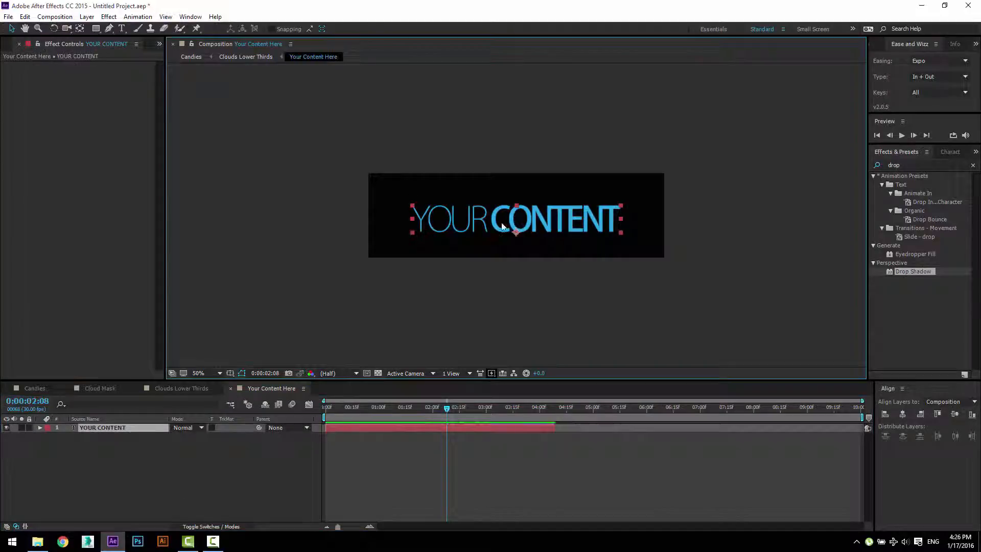
left_click_drag(502, 223, 625, 223)
double_click(496, 221)
left_click(496, 229)
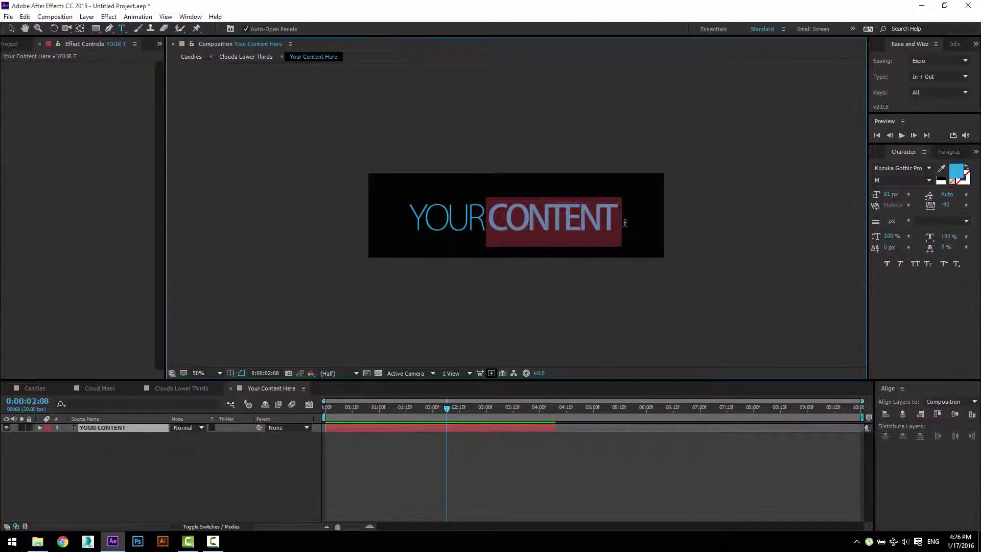
type("TEXT HER")
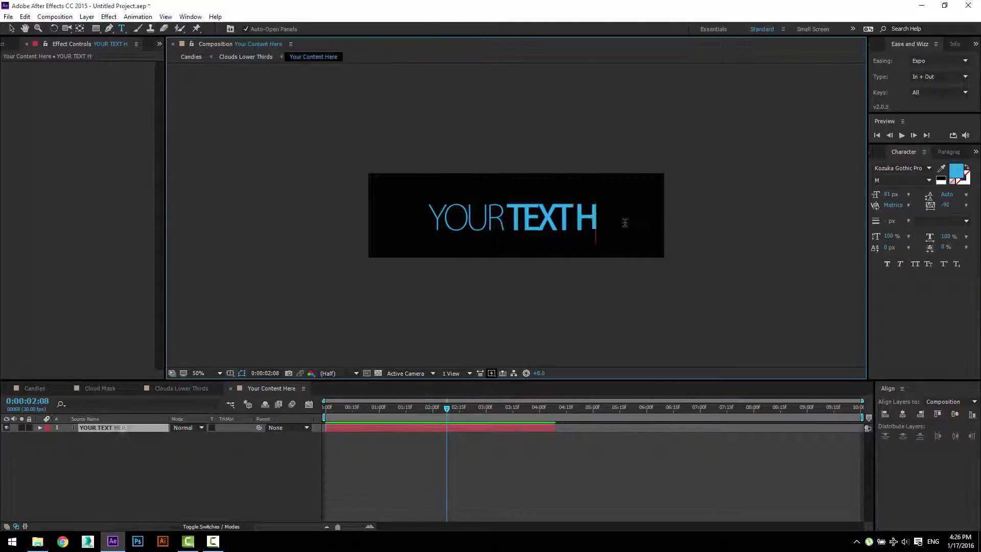
type("E")
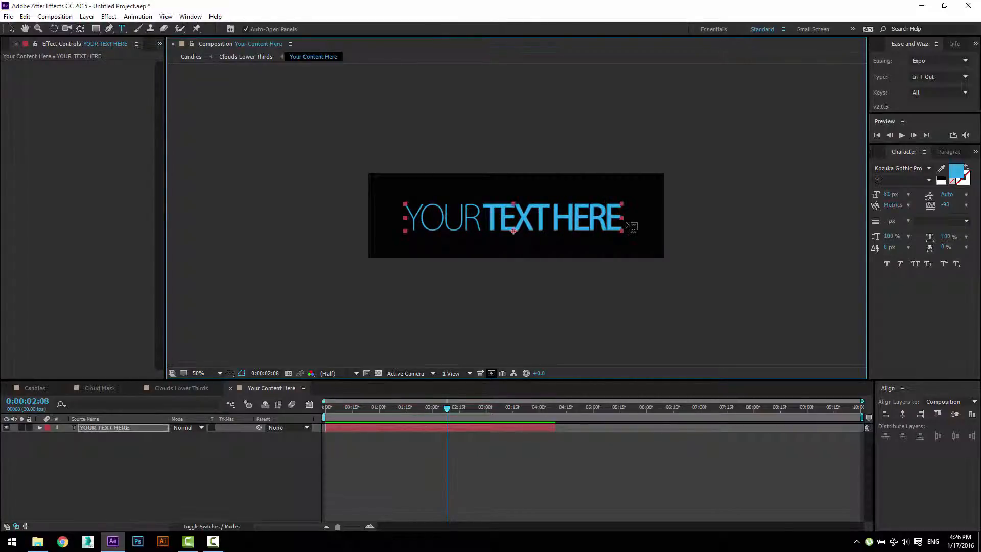
left_click(826, 206)
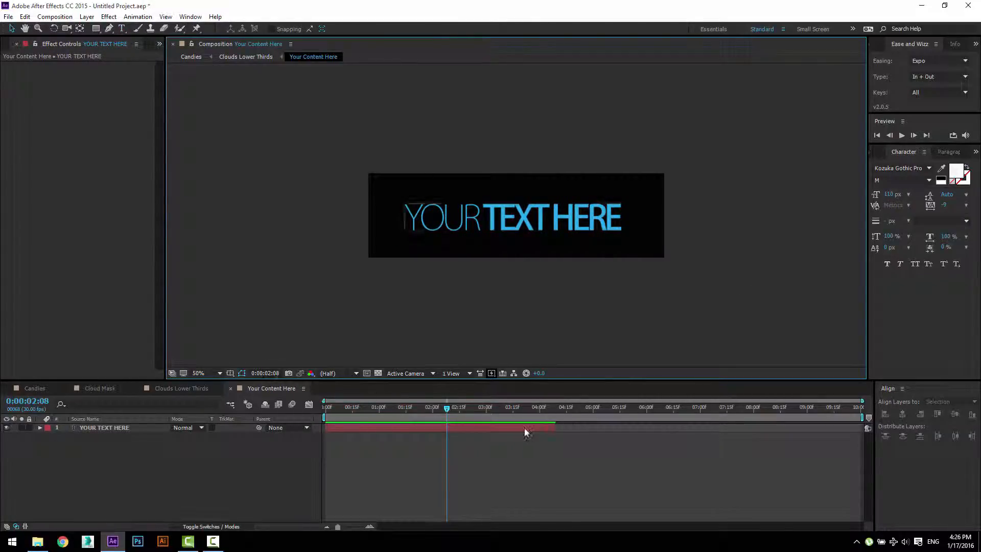
- Extend the YOUR TEXT HERE layer to the end of its composition and return to the Candies composition
left_click_drag(553, 424, 572, 423)
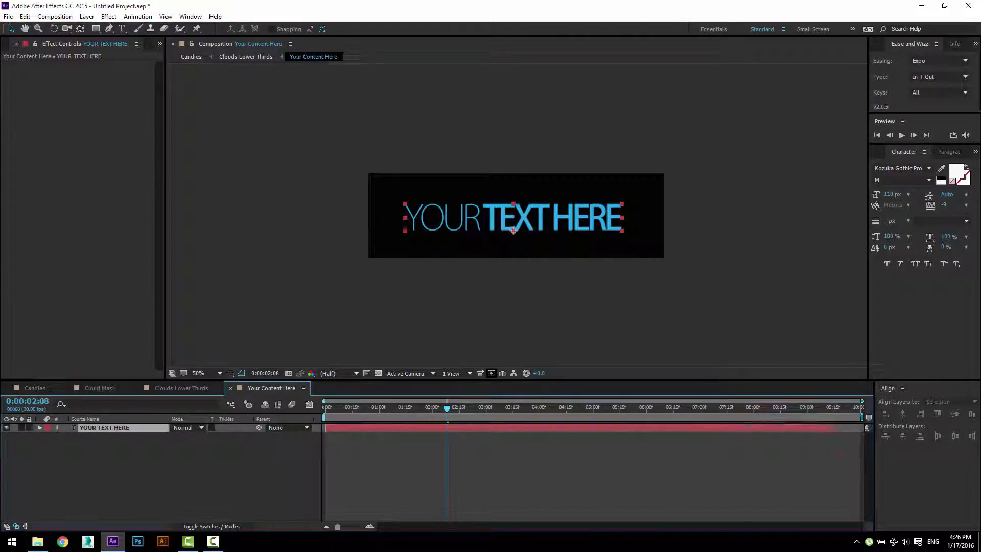
left_click(182, 390)
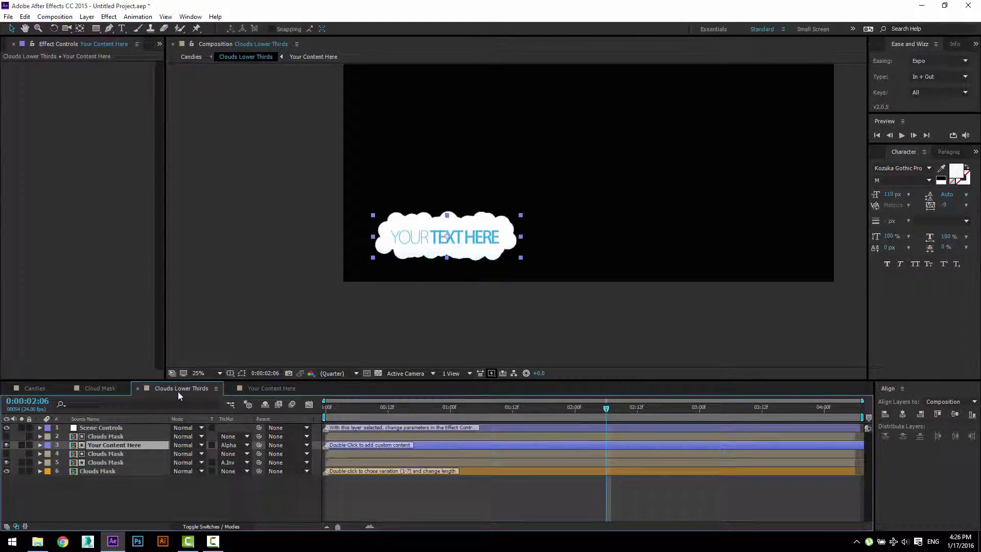
left_click(137, 388)
left_click(100, 389)
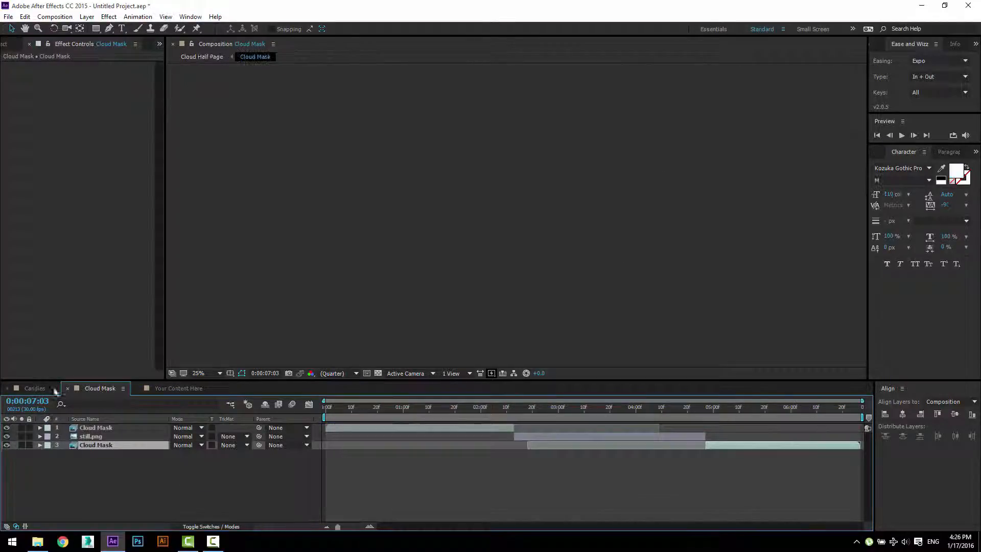
left_click(40, 390)
- Preview the edited cloud lower third over the Candies footage from the start
left_click_drag(314, 415, 304, 413)
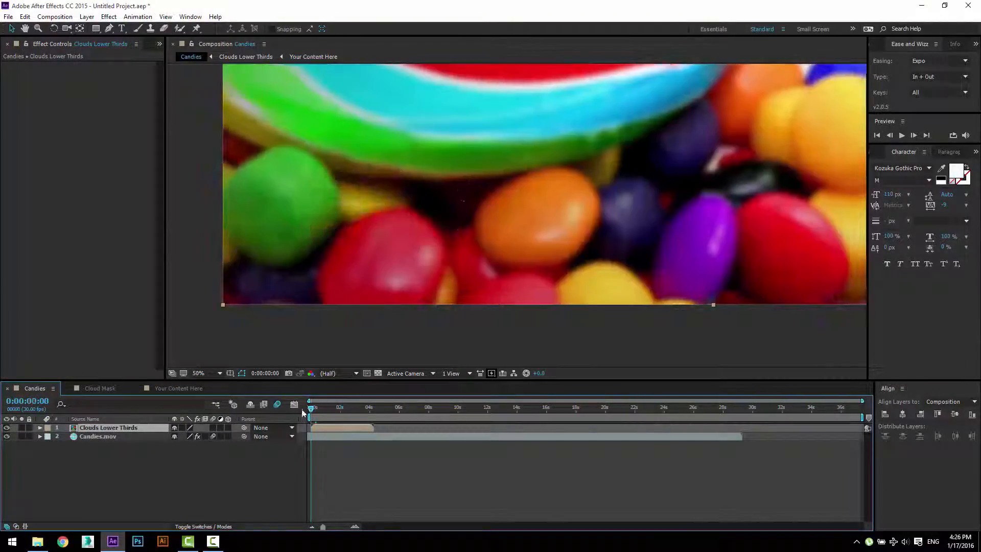
key("space")
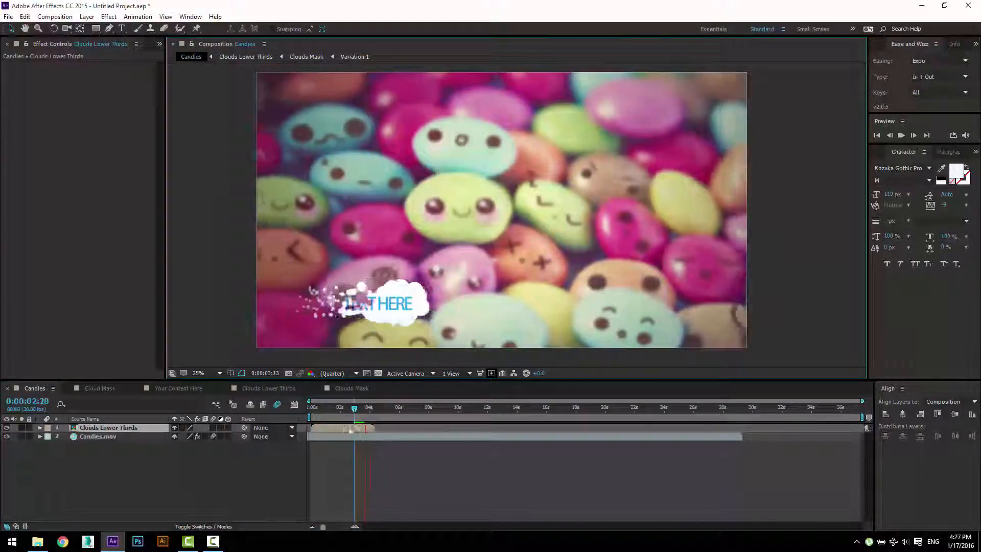
left_click_drag(321, 410, 306, 411)
key("space")
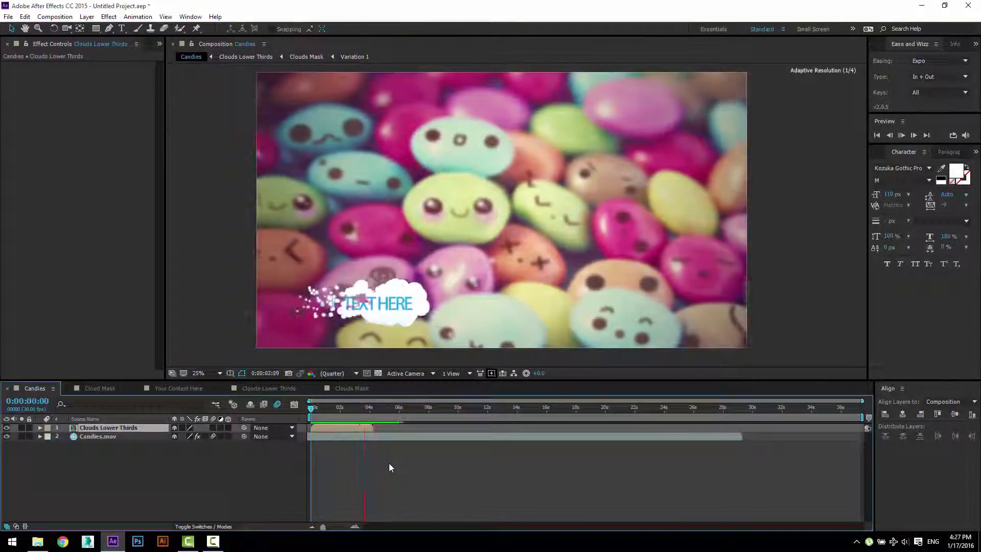
key("space")
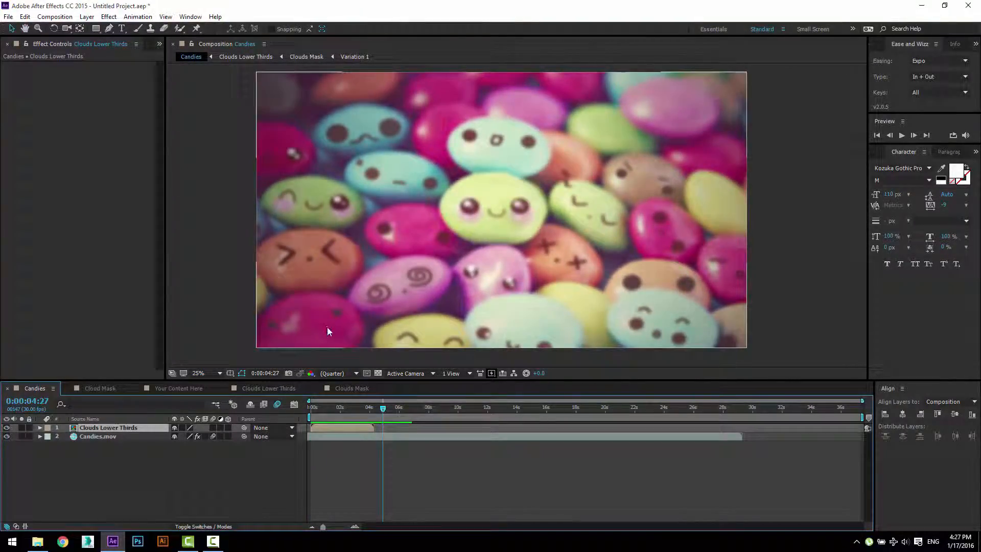
- At about 0:00:02:05, reposition the Clouds Lower Thirds layer near the center of the frame
left_click(343, 408)
left_click_drag(335, 329, 528, 224)
left_click_drag(663, 312, 539, 299)
left_click(223, 307)
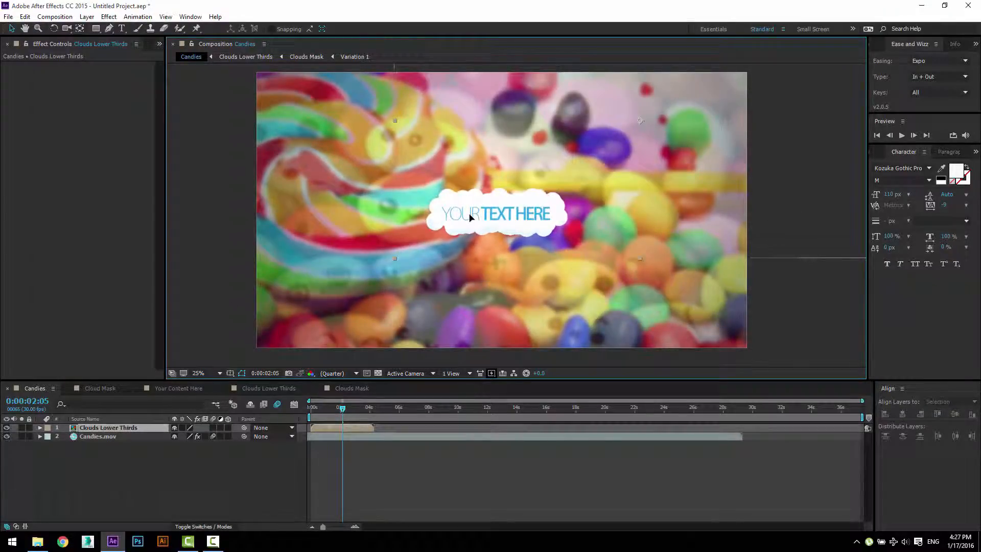
left_click(213, 228)
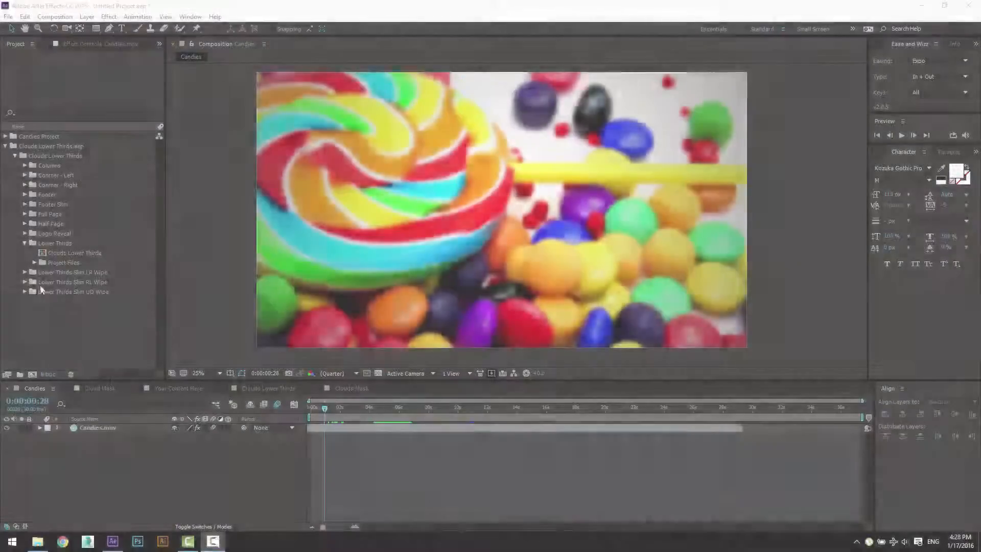
- Add the Cloud Third Slim Left Transition and Cloud Third Slim Right Transition compositions above Candies.mov
left_click(24, 272)
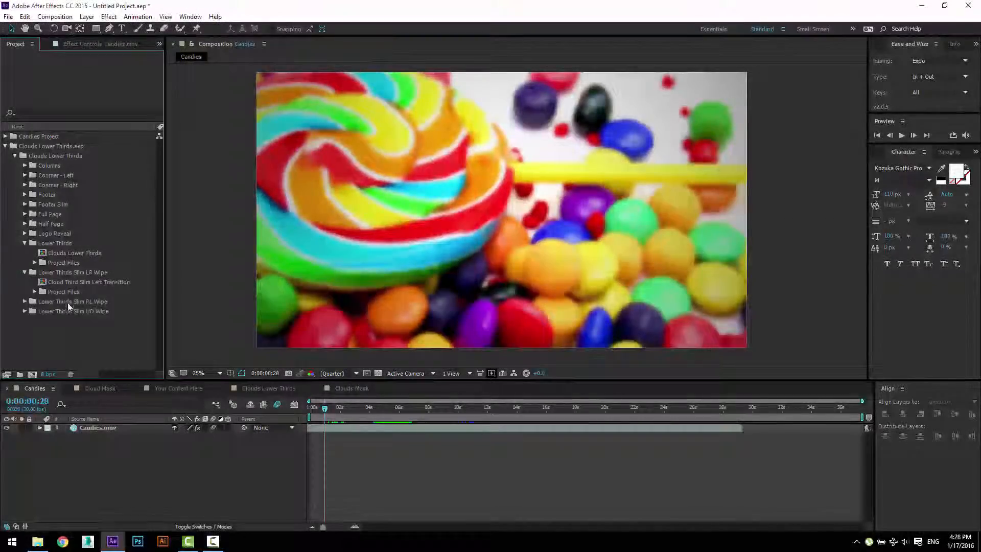
left_click_drag(84, 282, 74, 428)
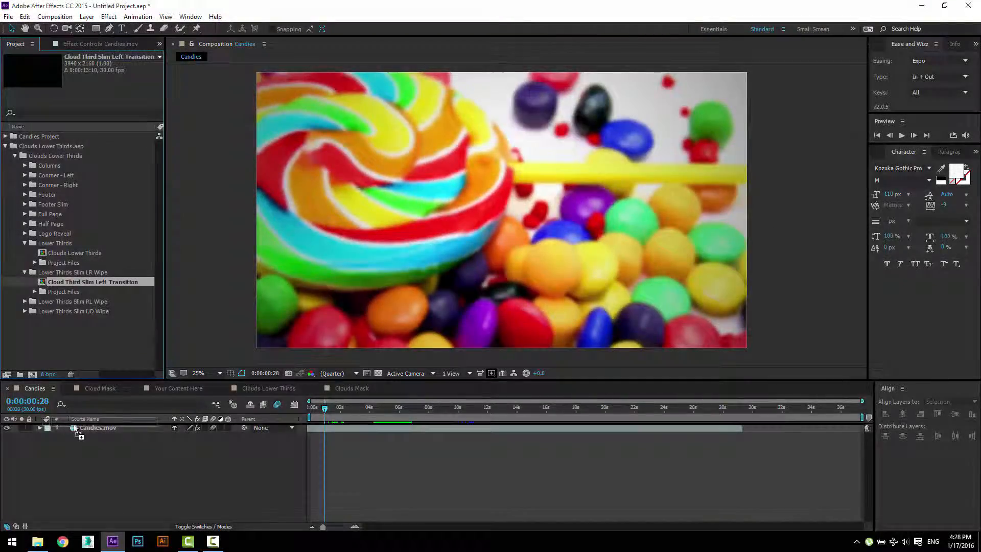
left_click(25, 272)
left_click(24, 282)
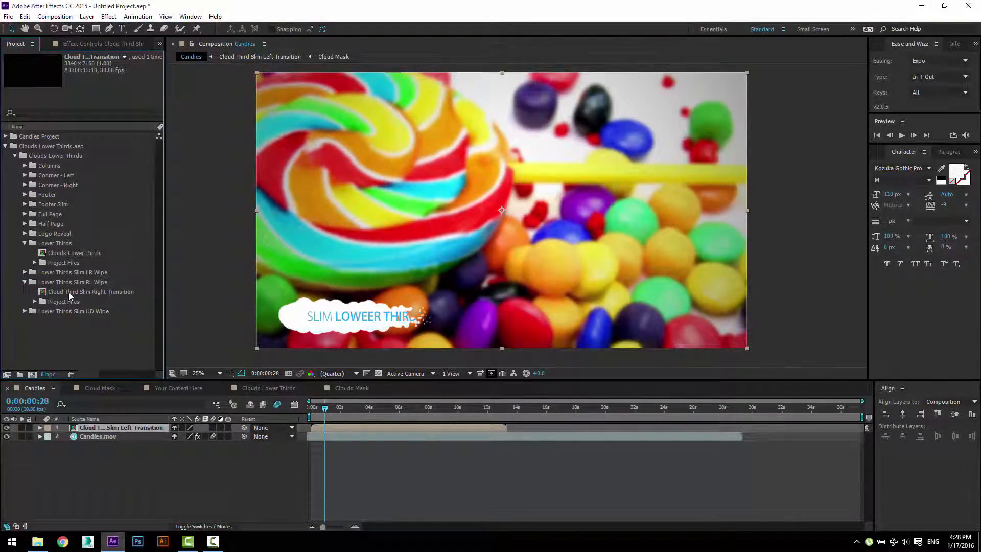
left_click_drag(69, 296, 79, 426)
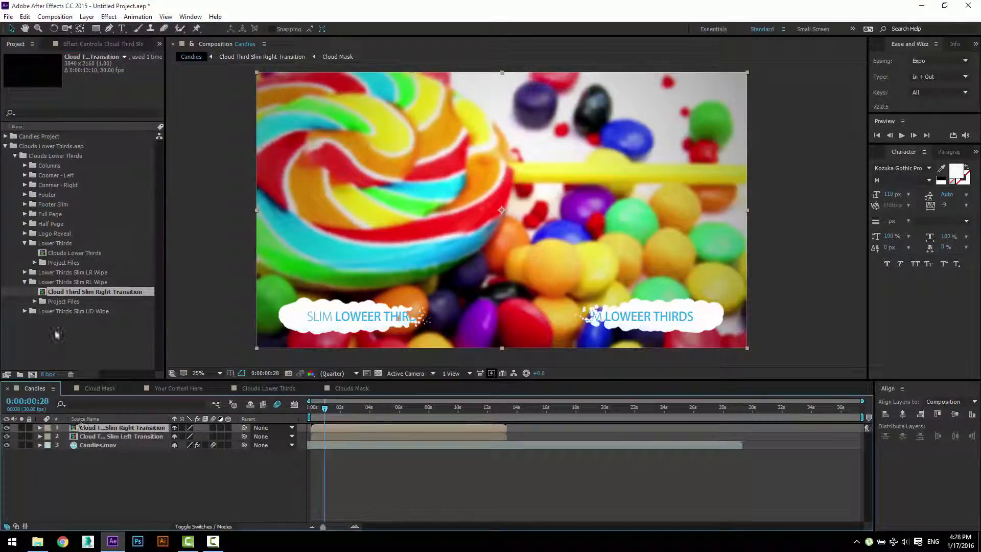
- Add the Cloud Third Slim Vertical Transition composition as the top layer and move it up near the frame's middle
left_click(24, 282)
left_click_drag(55, 308, 79, 427)
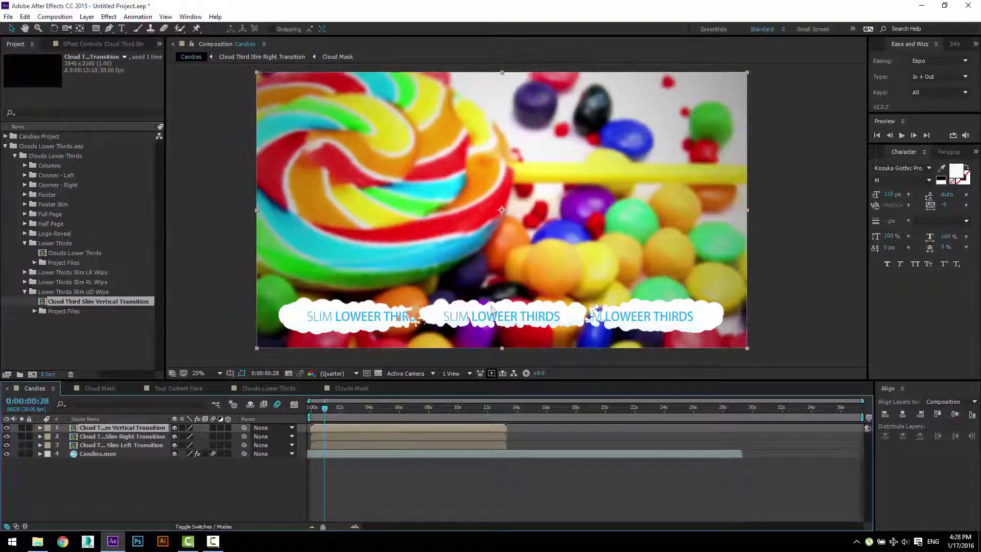
left_click_drag(493, 317, 494, 196)
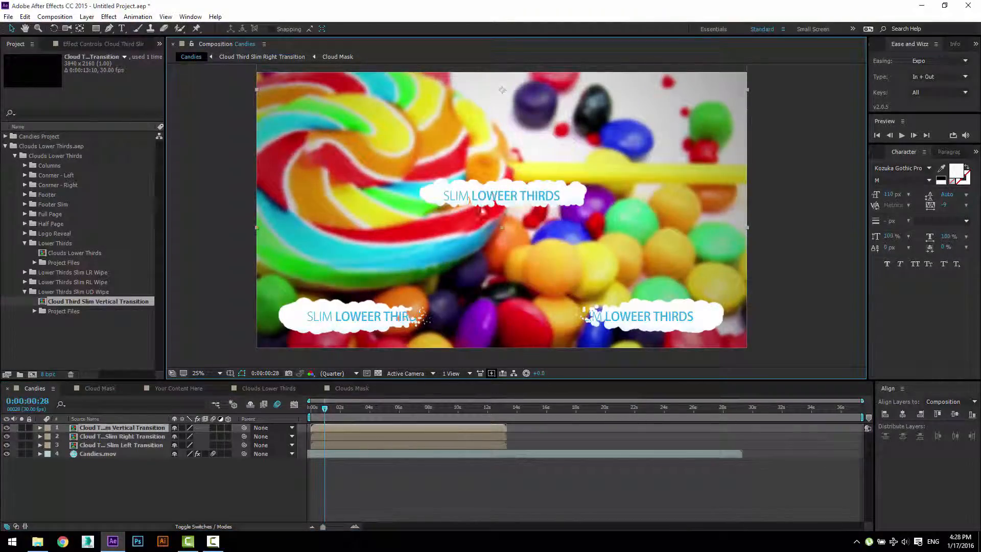
- Move the Slim Right and Slim Left Transition layers up together to just below the vertical one
left_click(146, 438)
left_click(145, 445, "shift")
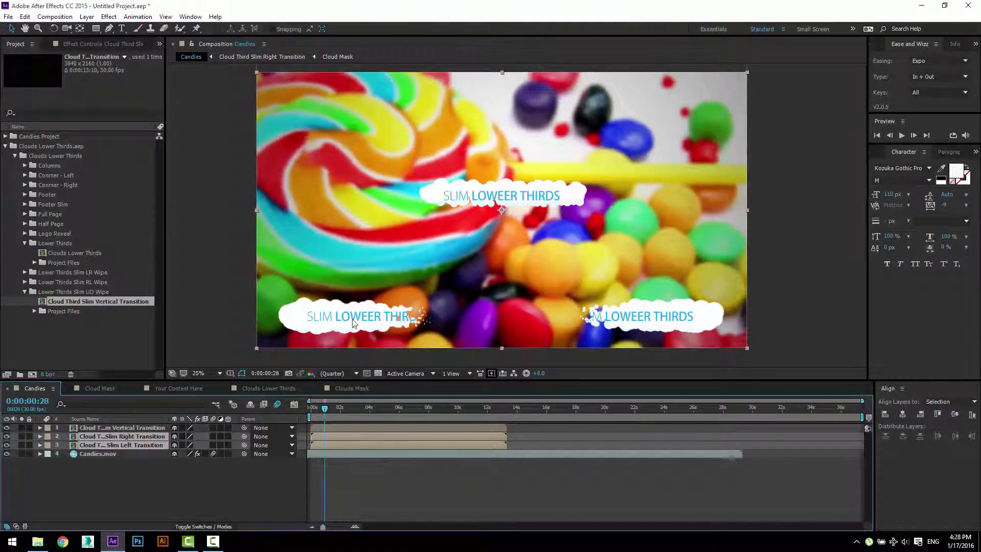
left_click_drag(355, 322, 359, 244)
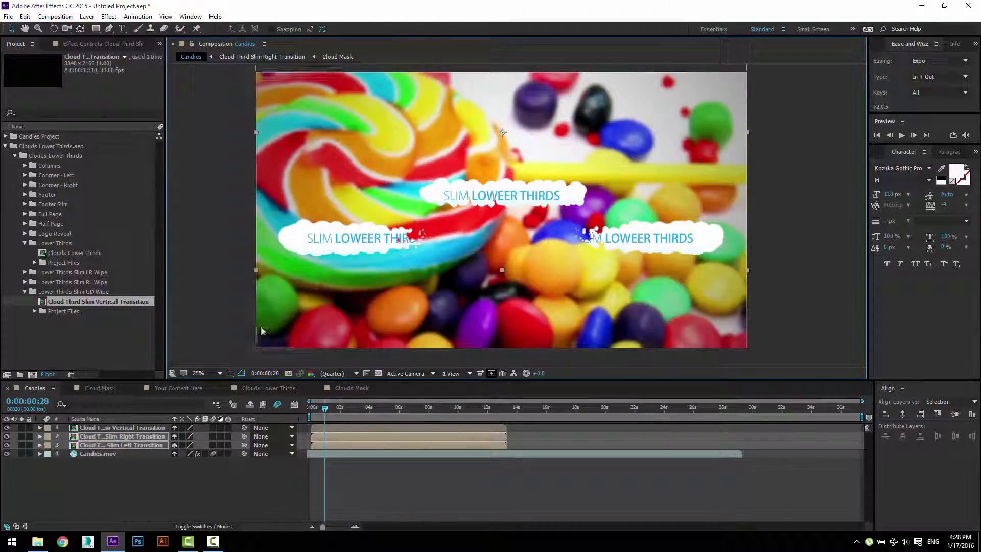
- Preview the three slim lower third transitions from the start of the Candies composition
left_click(213, 342)
left_click_drag(313, 409, 308, 365)
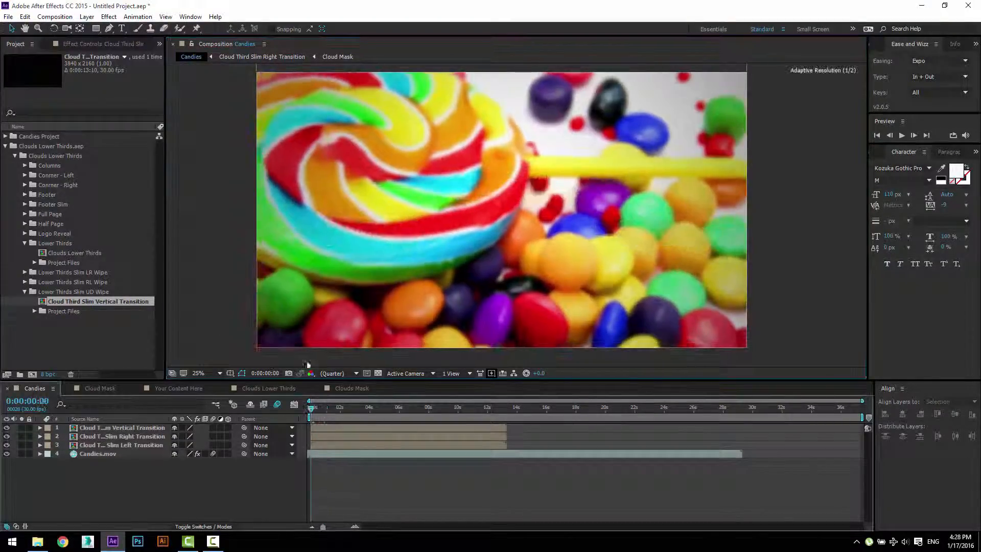
key("space")
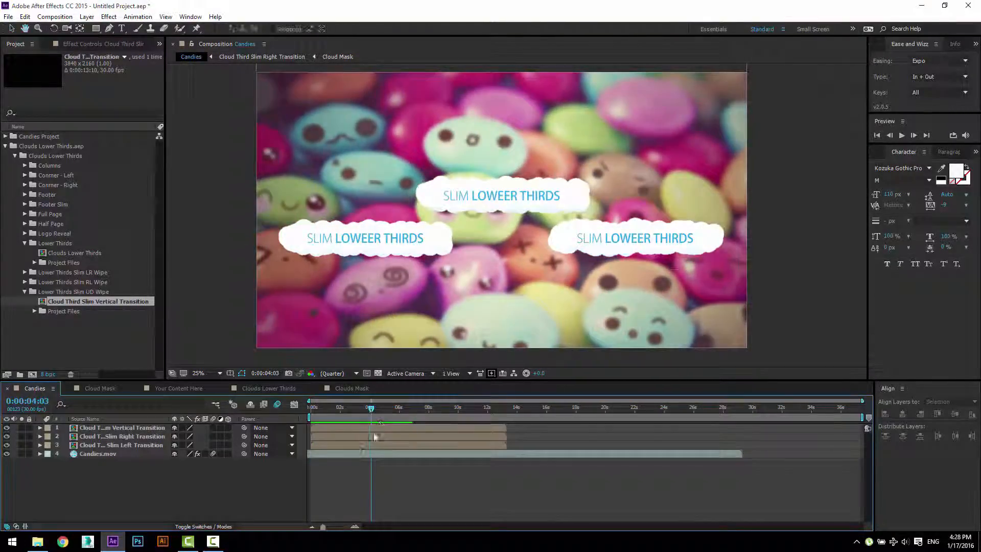
- Open Cloud Mask inside Cloud Third Slim Left Transition and shorten still.png to end at about 5 seconds
double_click(357, 445)
double_click(458, 473)
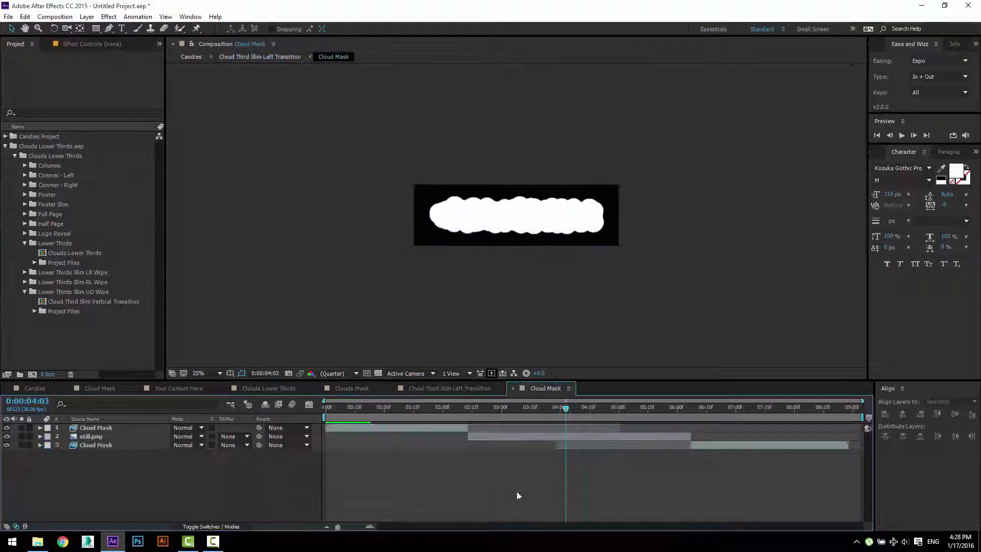
left_click_drag(690, 436, 625, 436)
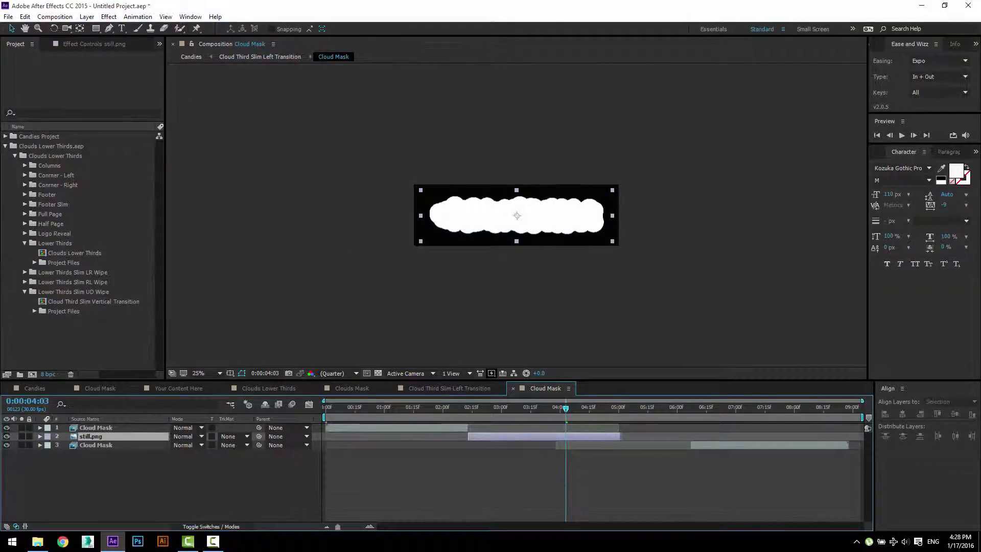
- Start the closing Cloud Mask layer at still.png's end, and trim both Cloud Mask and Cloud Third Slim Left Transition to 0:00:07:21
left_click_drag(709, 448, 643, 452)
left_click_drag(731, 413, 774, 413)
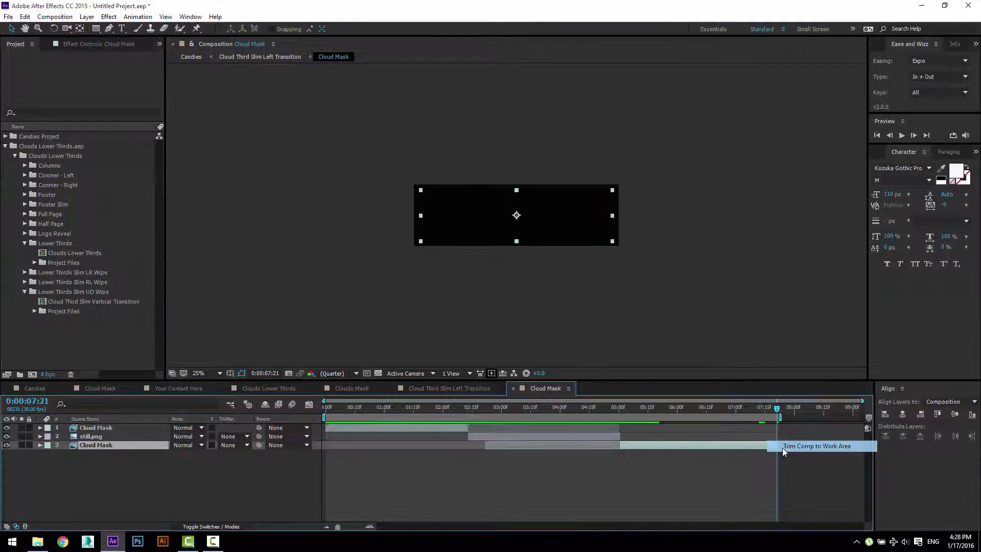
left_click(437, 389)
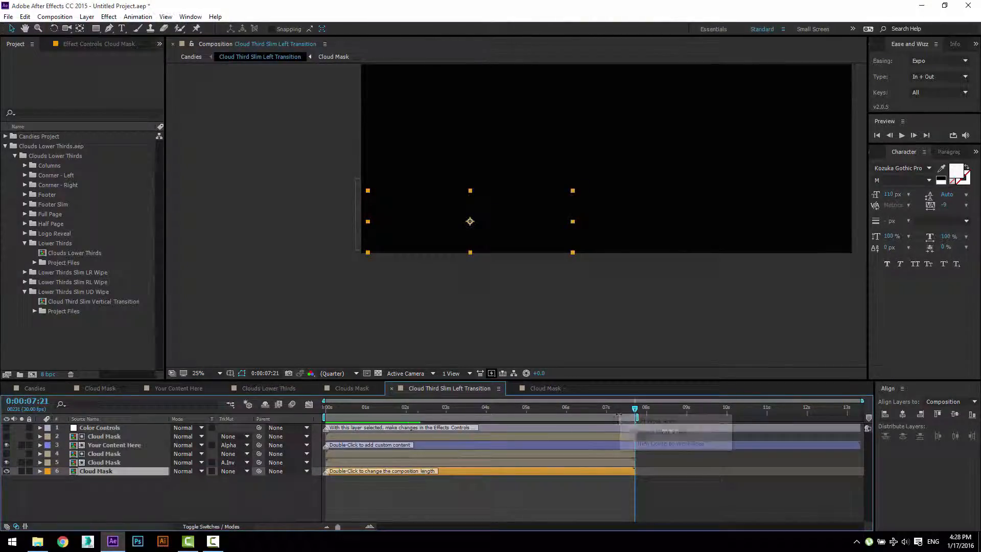
left_click(644, 444)
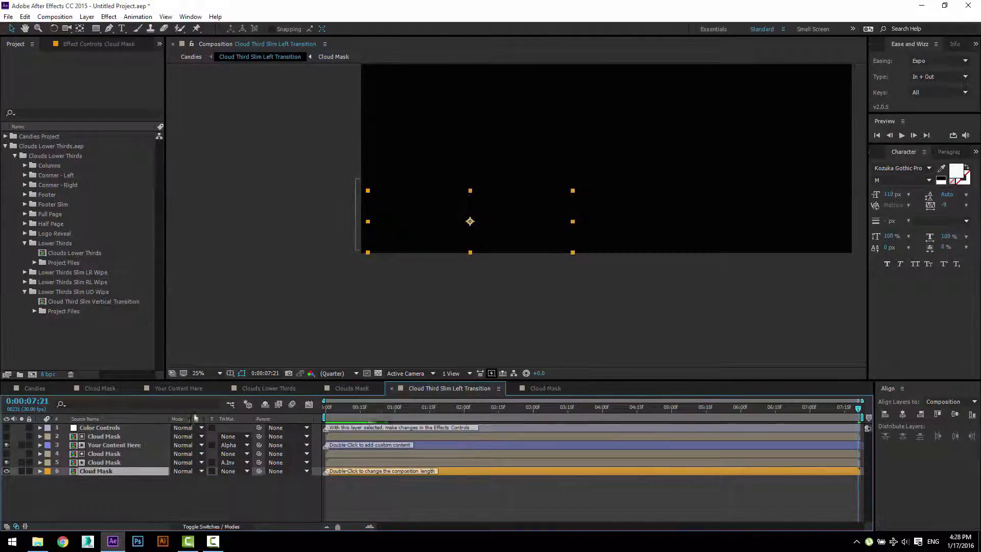
- Show the Color Controls layer's effect settings with the cloud magnified at 0:00:01:27
left_click_drag(390, 410, 457, 410)
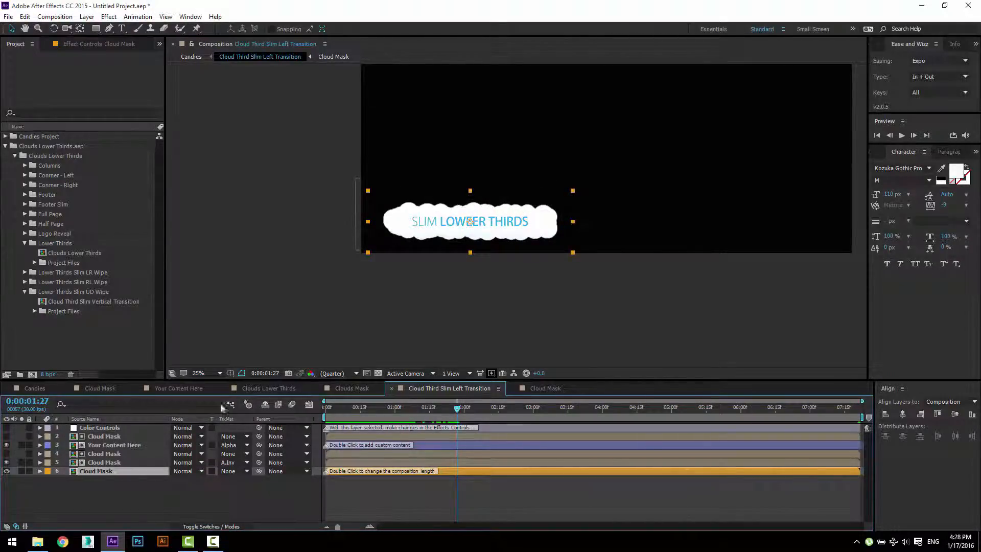
key("period")
key("period")
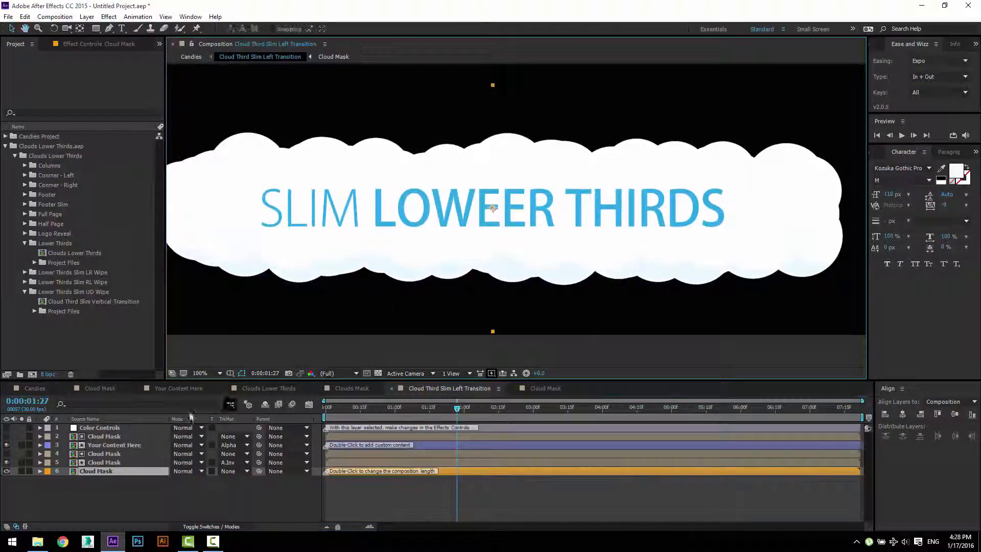
left_click(139, 428)
key("F3")
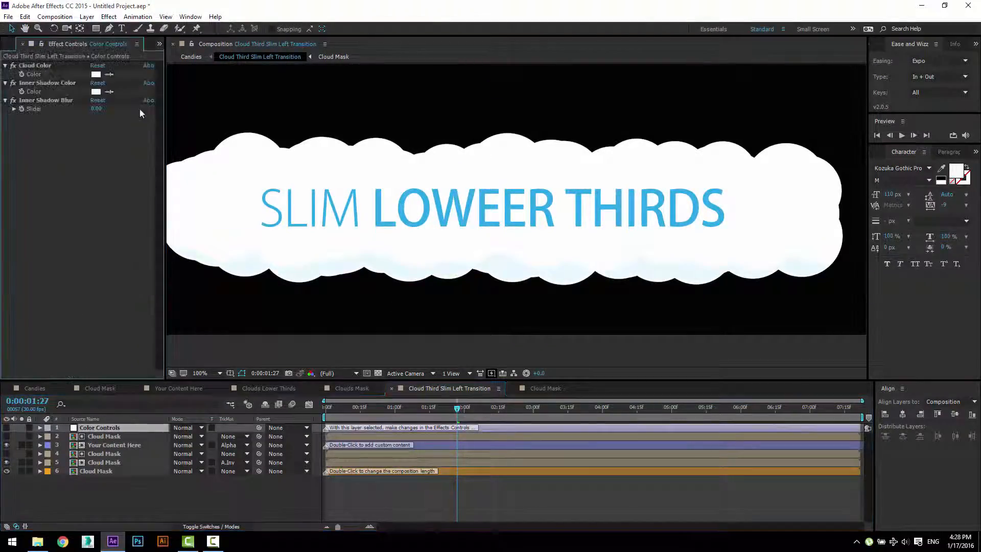
- Try out different Cloud Color and Inner Shadow Color values on the Color Controls layer
left_click(96, 74)
left_click(767, 252)
left_click(937, 219)
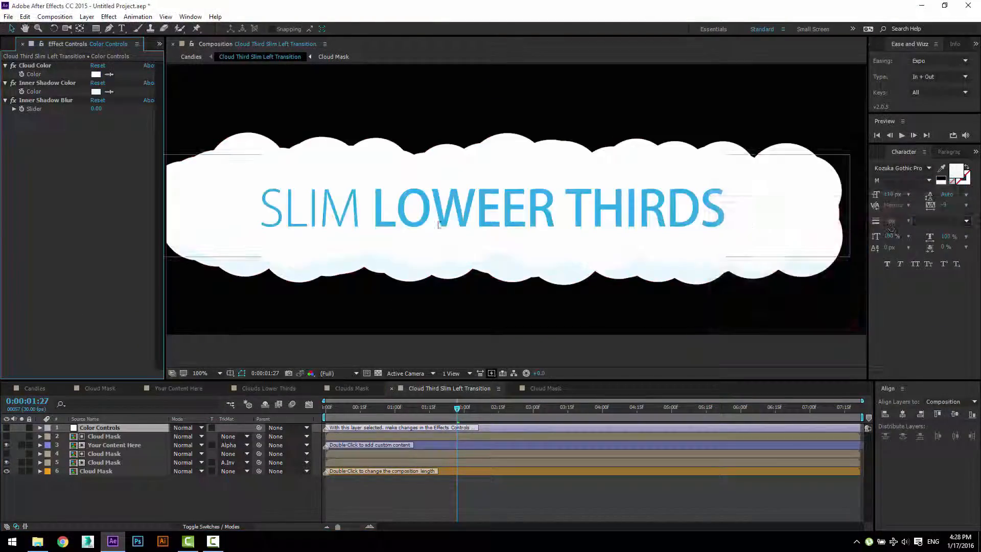
left_click(95, 93)
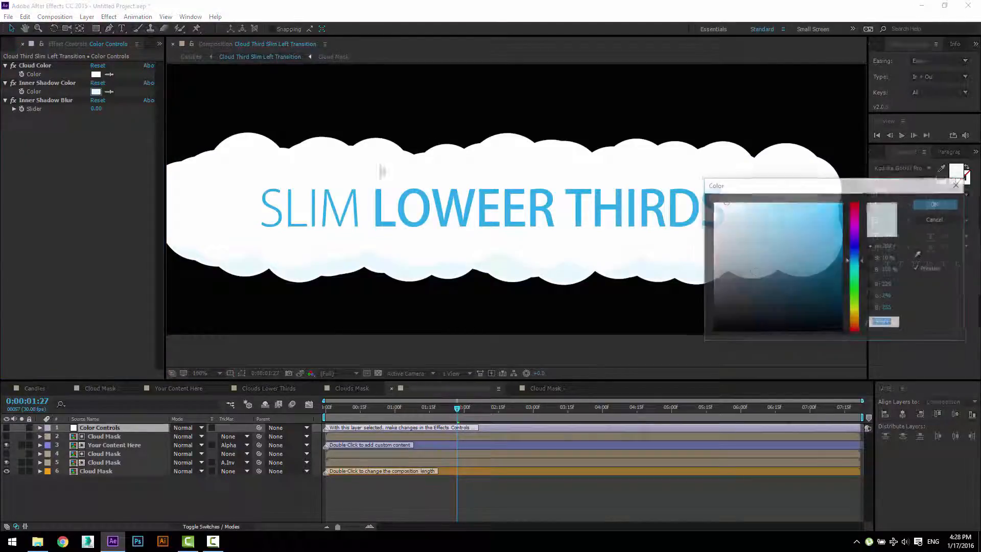
left_click(807, 292)
left_click(927, 222)
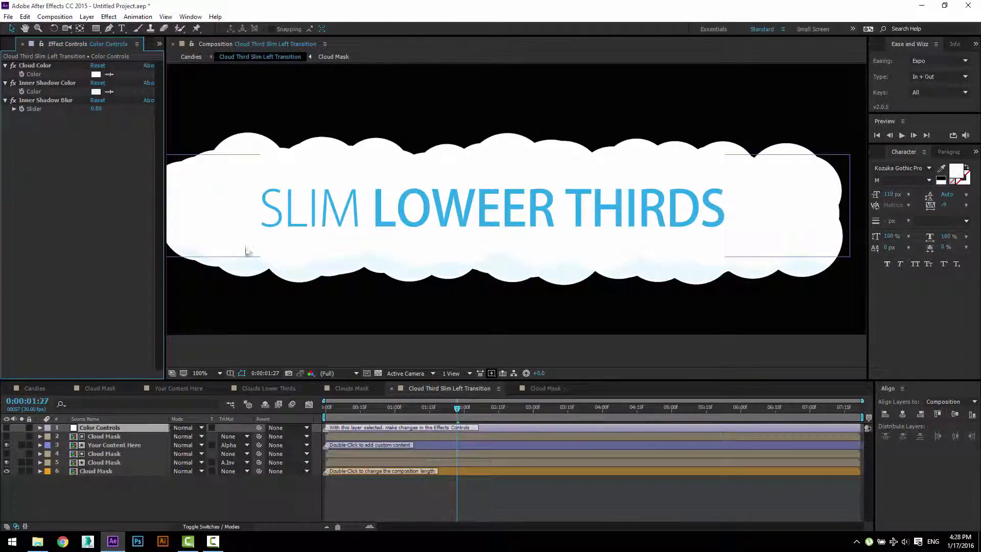
- Set the Inner Shadow Blur slider to -134 and inspect the shadow along the cloud's lower edge
left_click(89, 428)
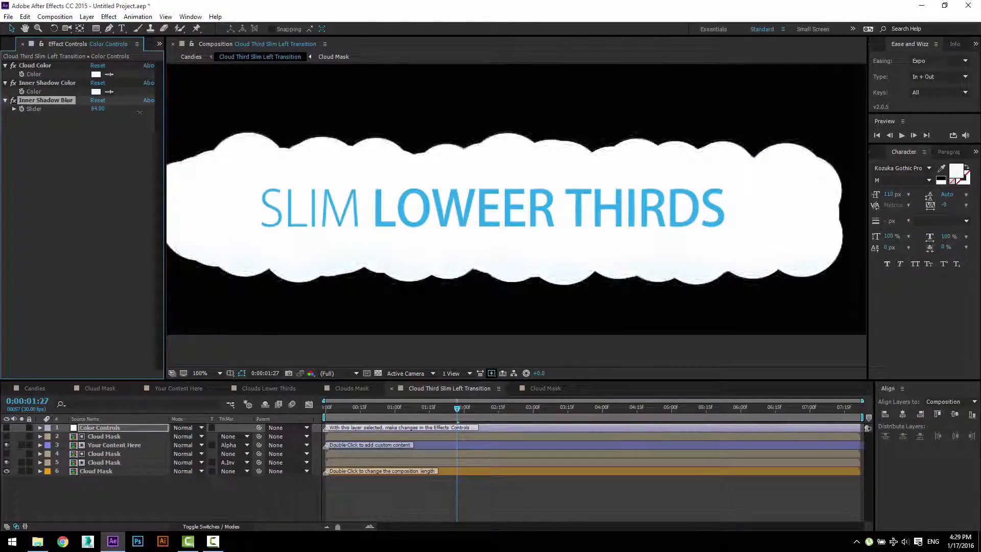
left_click(99, 108)
key("period")
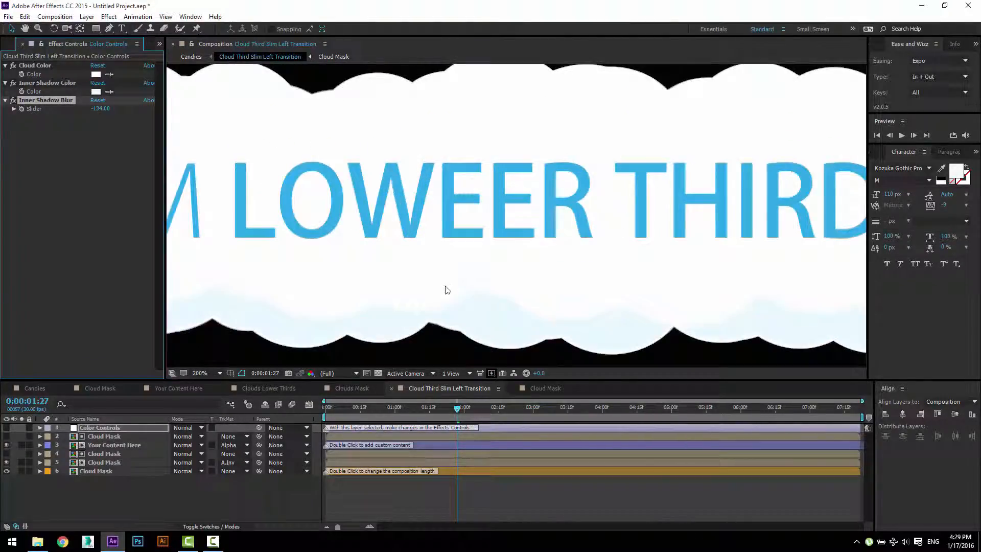
key("comma")
key("comma")
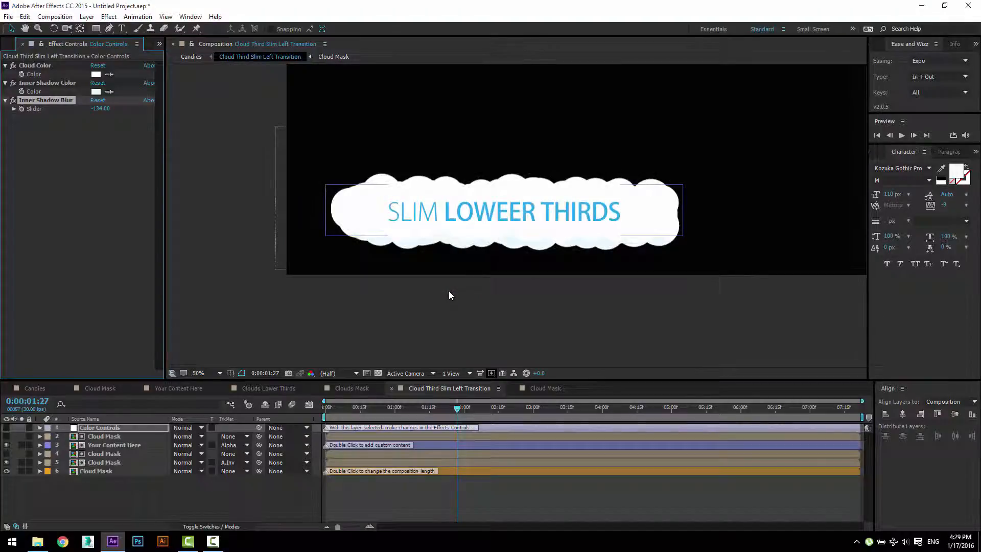
scroll(363, 262, "up", 2)
scroll(409, 265, "down", 1)
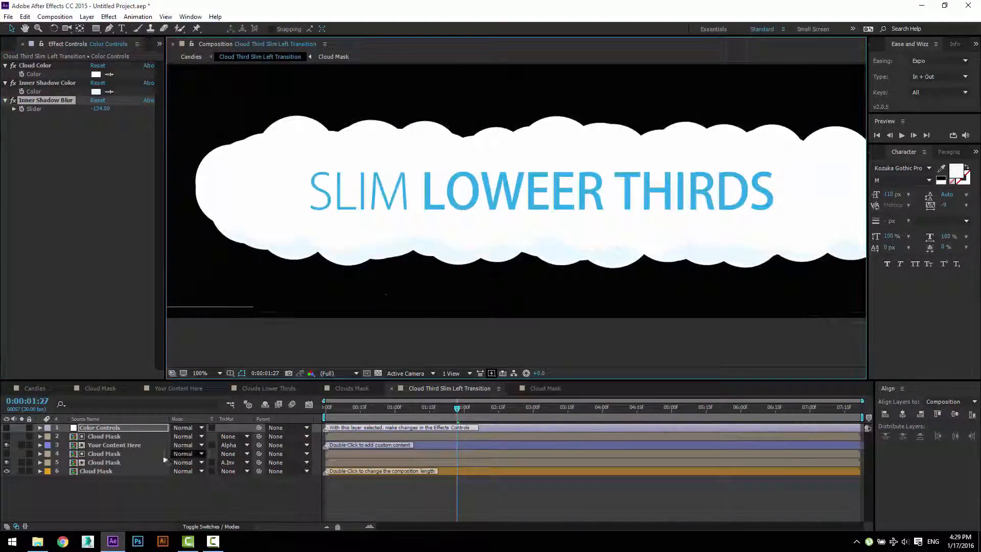
- Nudge the alpha-inverted Cloud Mask layer up and align its vertical center with the Cloud Mask layer below it
left_click(134, 462)
scroll(293, 291, "up", 3)
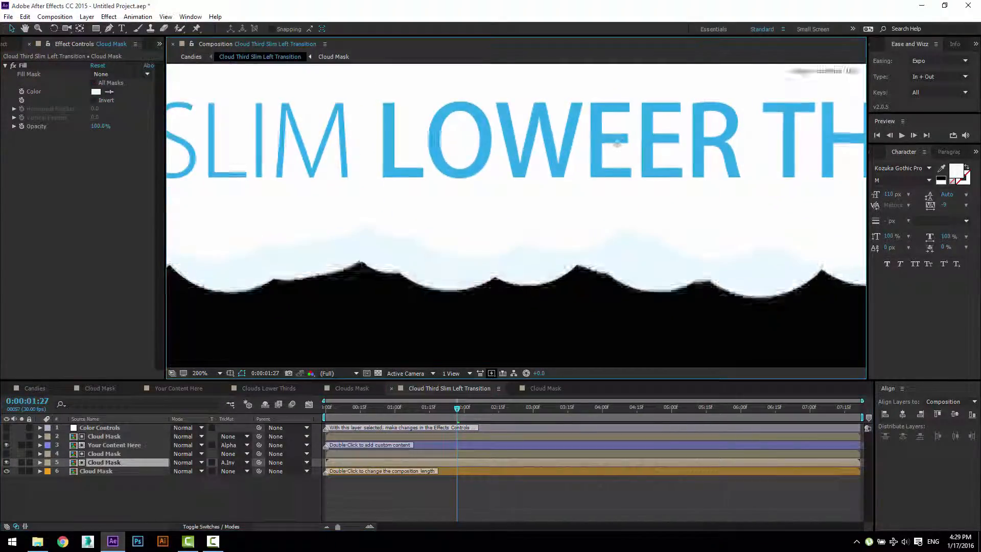
key("shift+Up")
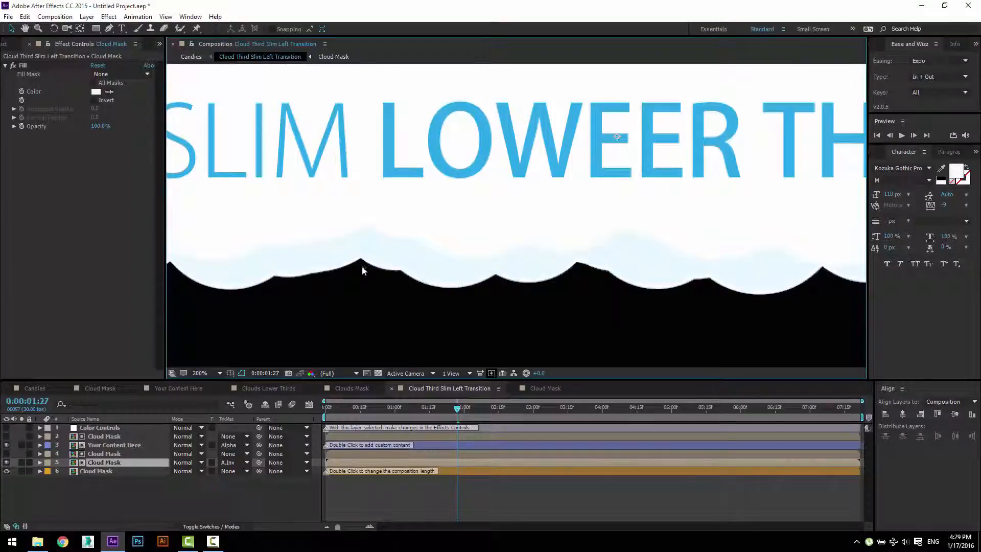
left_click(135, 471, "shift")
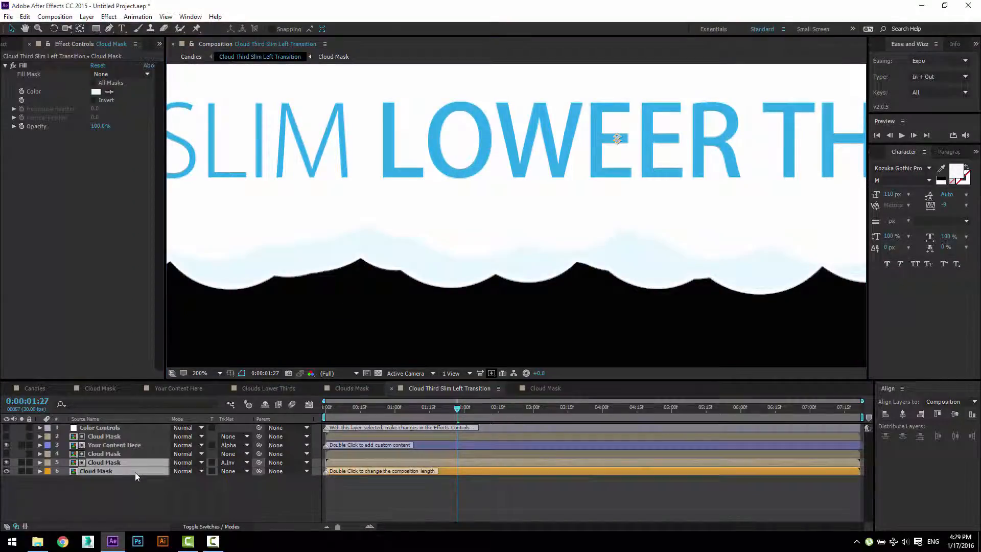
left_click(953, 415)
scroll(410, 259, "down", 2)
left_click(422, 338)
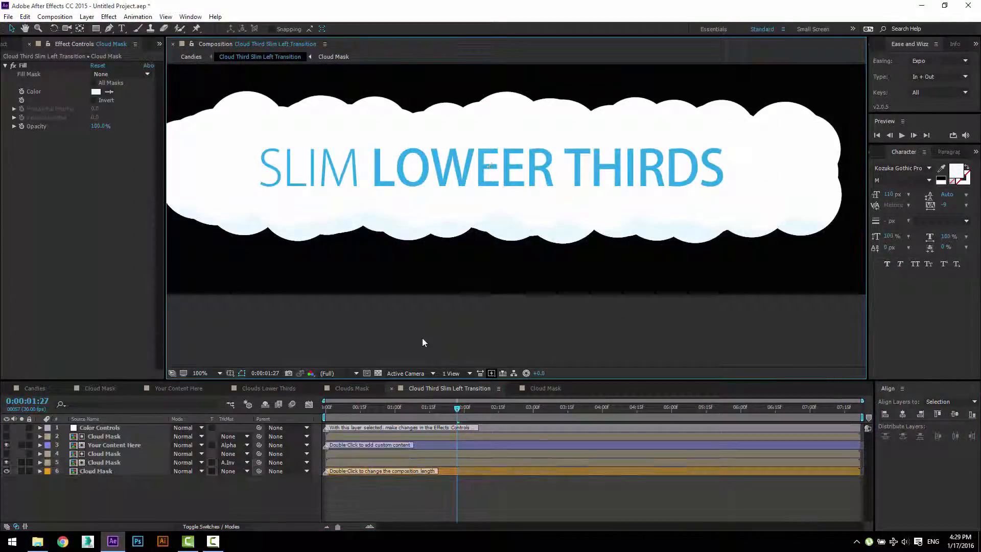
scroll(412, 299, "down", 2)
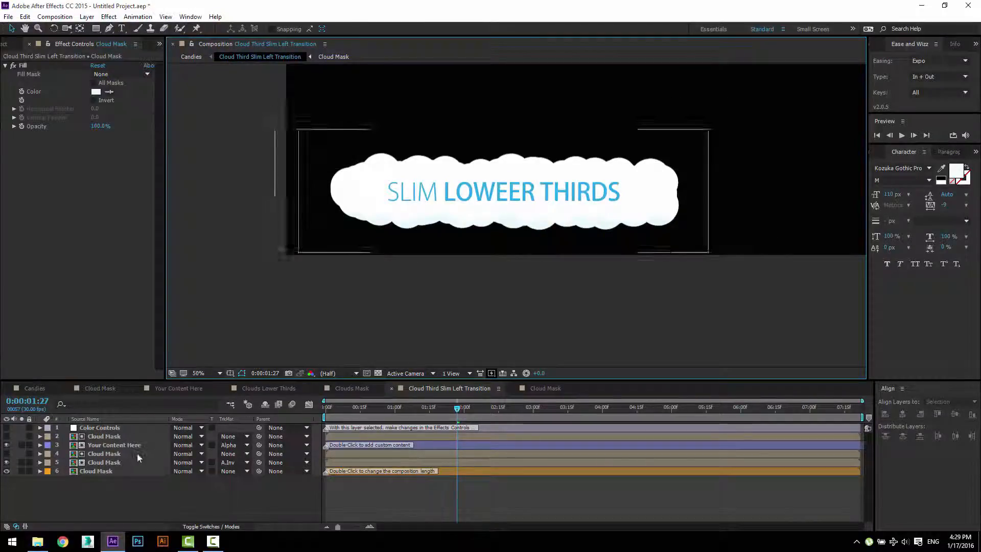
- Preview the Cloud Third Slim Left Transition animation and move the playhead to 0:00:02:12
left_click_drag(449, 230, 384, 298)
key("space")
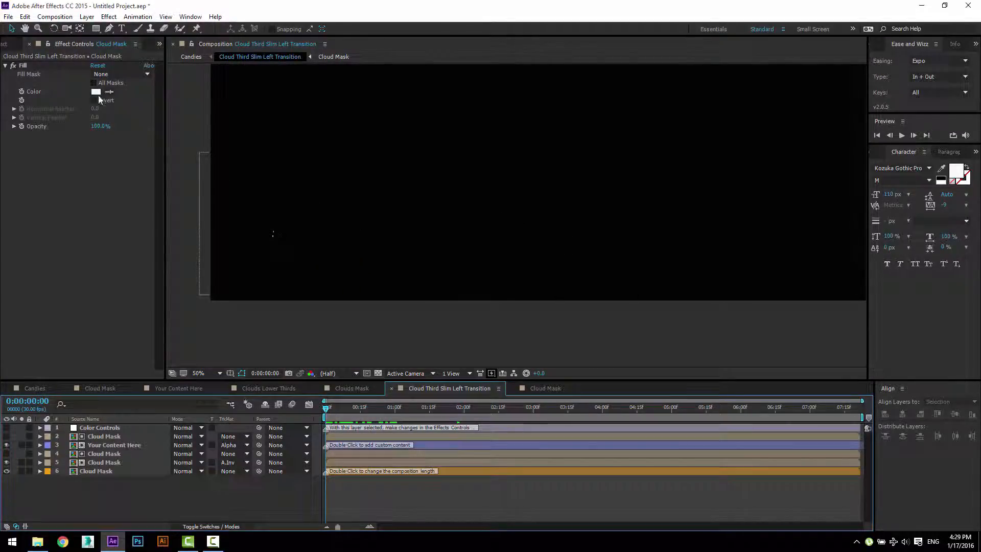
left_click_drag(347, 420, 492, 431)
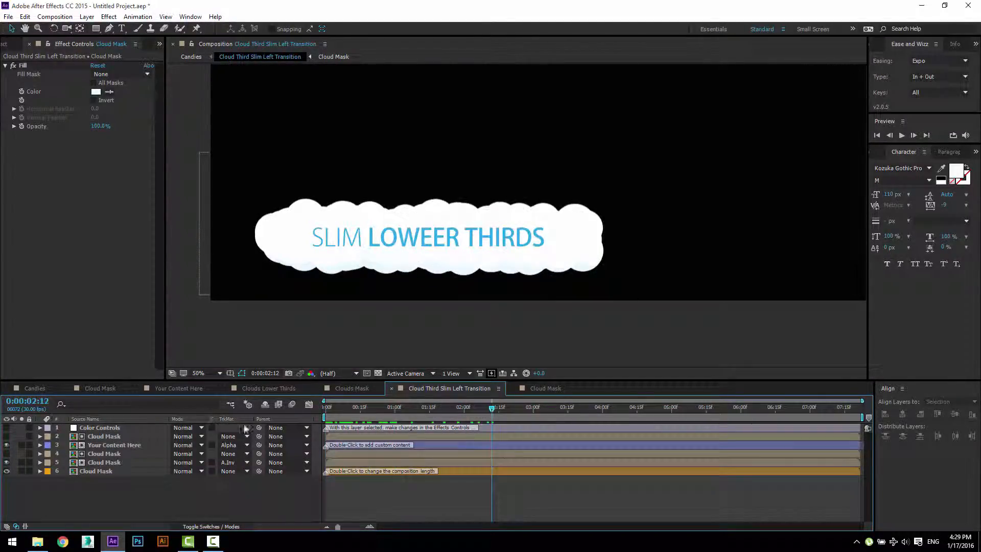
left_click(968, 5)
left_click(555, 282)
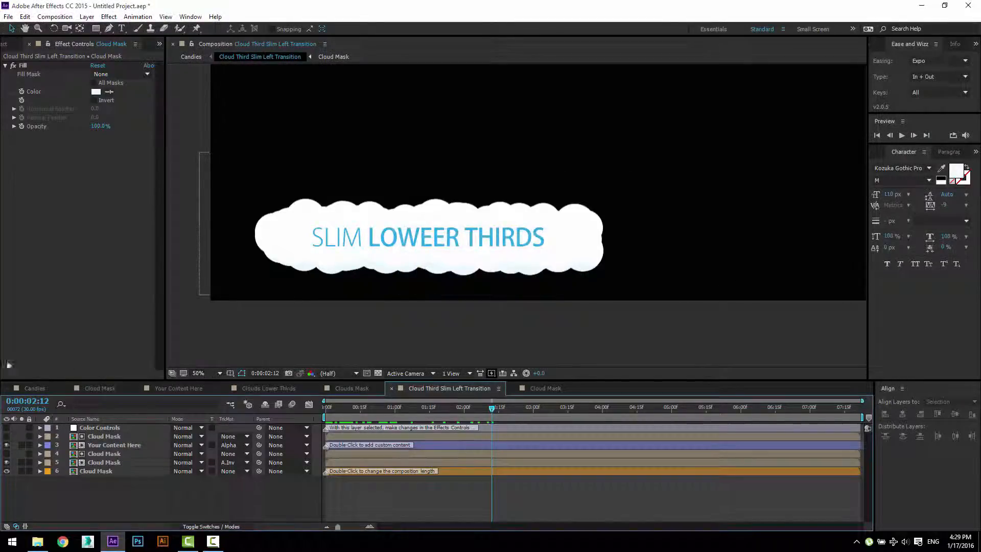
- Return to the Candies composition and play back the slim lower thirds over the footage
left_click(37, 388)
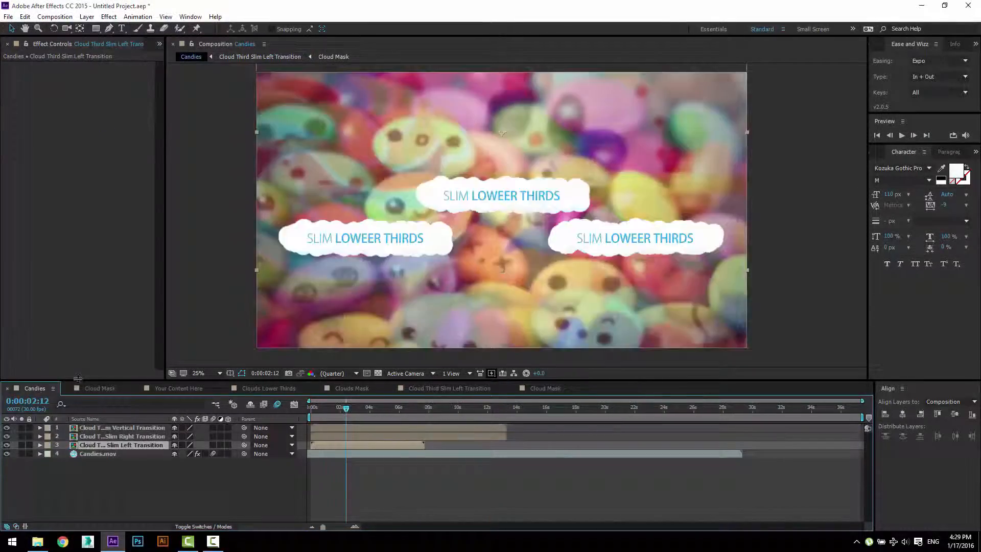
left_click(206, 244)
key("space")
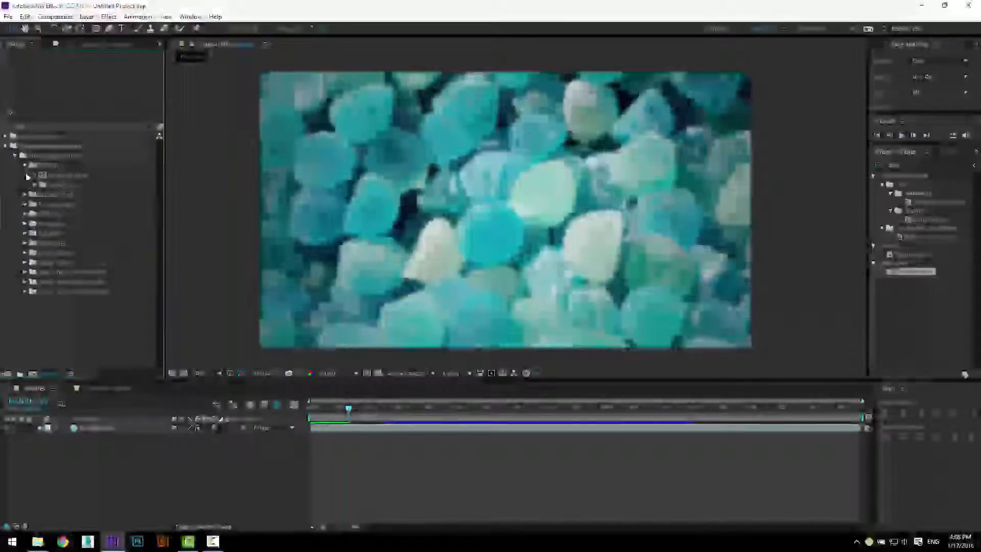
- Add the Clouds Column composition above Candies.mov and fit it to the Candies composition's size
left_click(24, 165)
left_click(68, 175)
left_click_drag(76, 381, 73, 426)
scroll(414, 301, "down", 3)
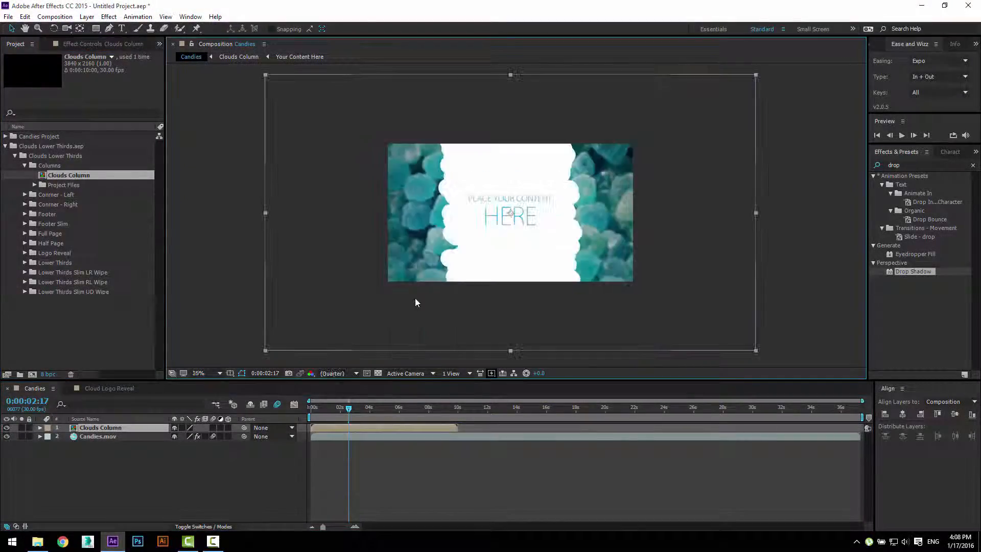
right_click(457, 292)
mouse_move(572, 170)
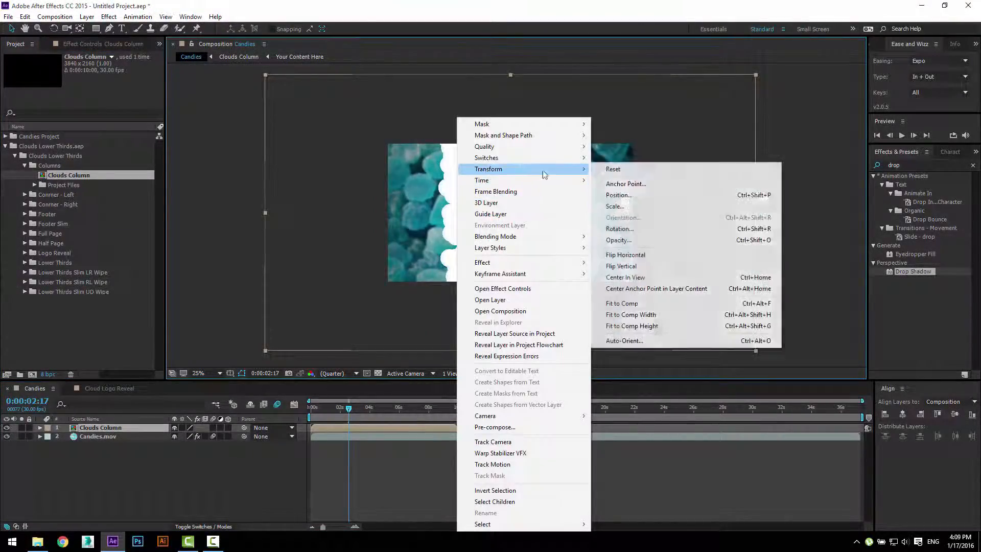
left_click(631, 305)
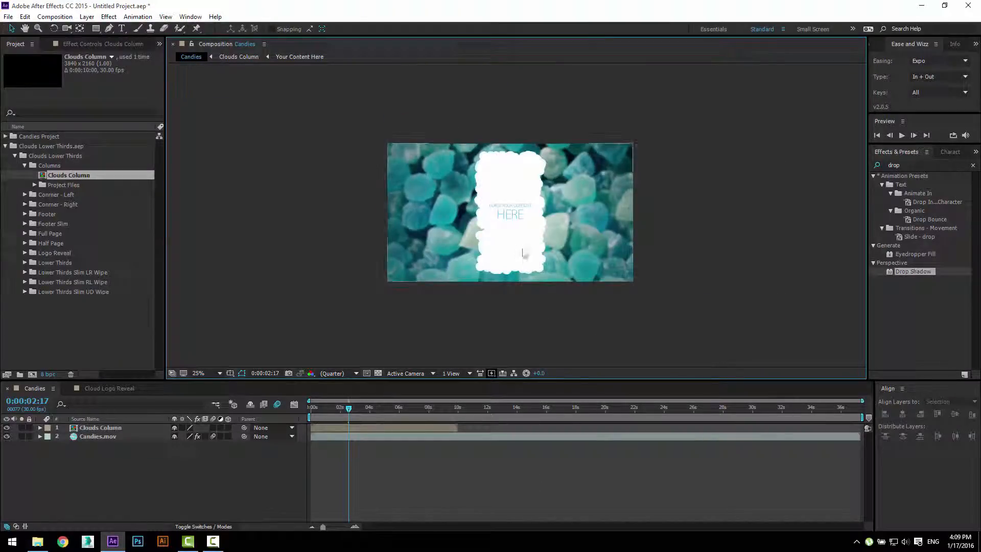
- Check the fitted cloud column by scrubbing through the first seconds of the Candies composition
key("period")
key("period")
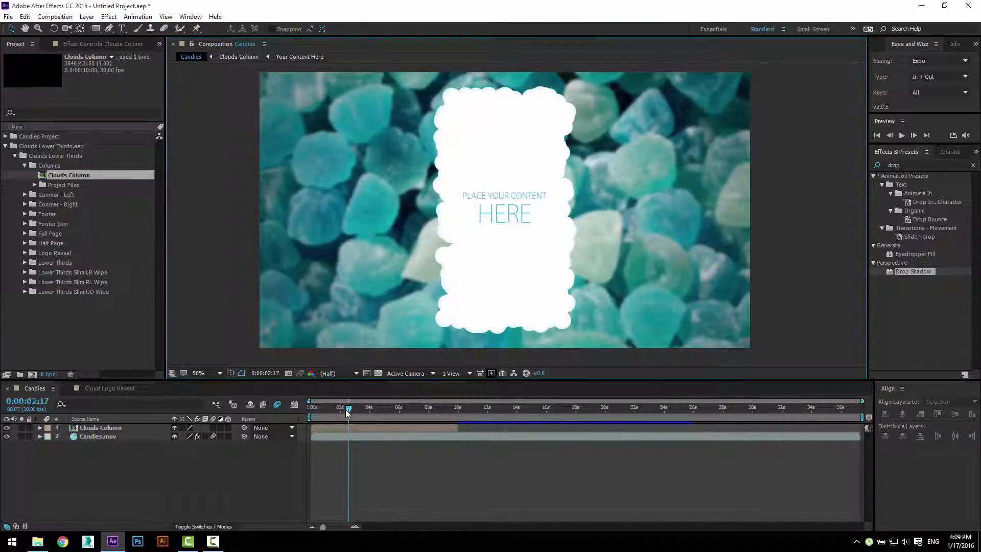
left_click_drag(314, 415, 367, 415)
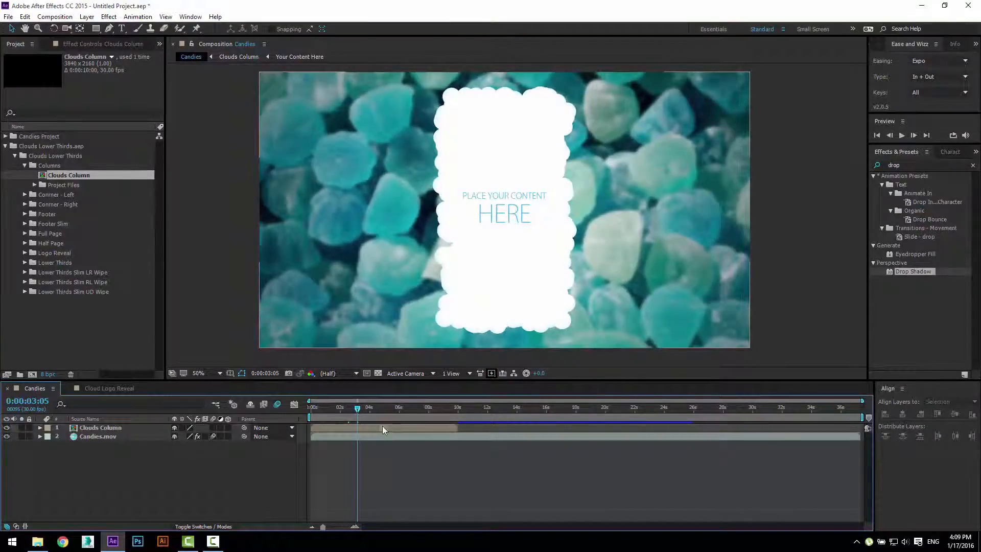
- Open Clouds Mask inside Clouds Column, hide Variation 1 and show Variation 2 instead
double_click(384, 428)
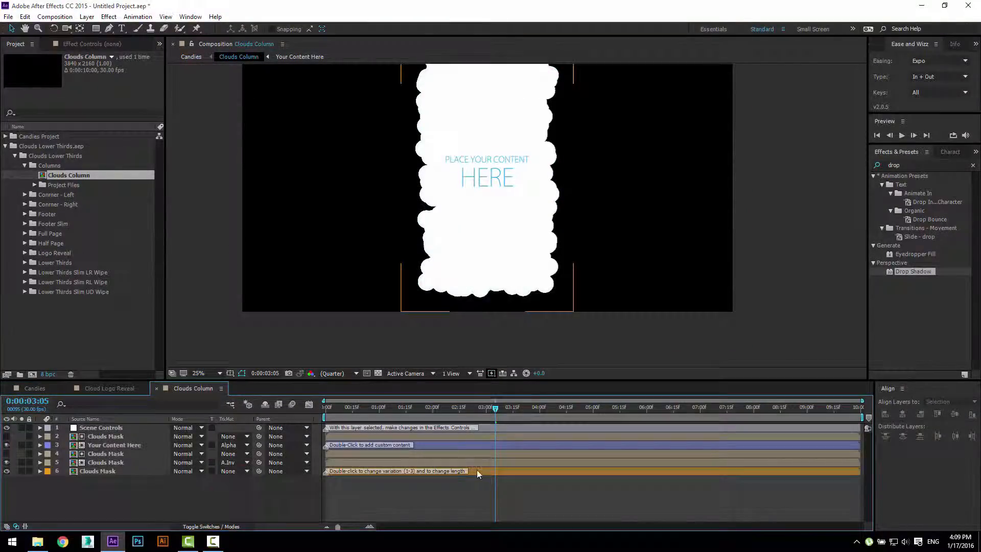
double_click(477, 470)
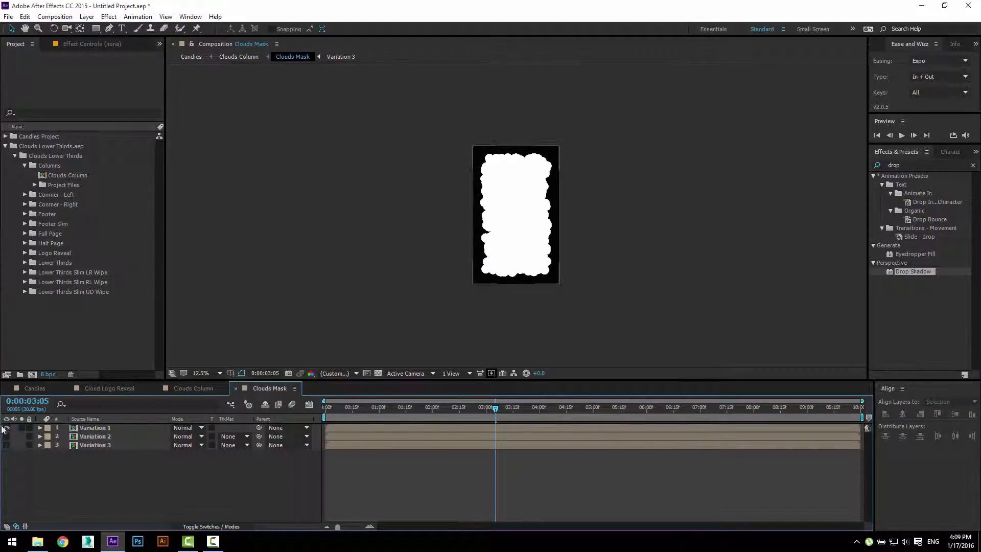
left_click(6, 428)
left_click(7, 437)
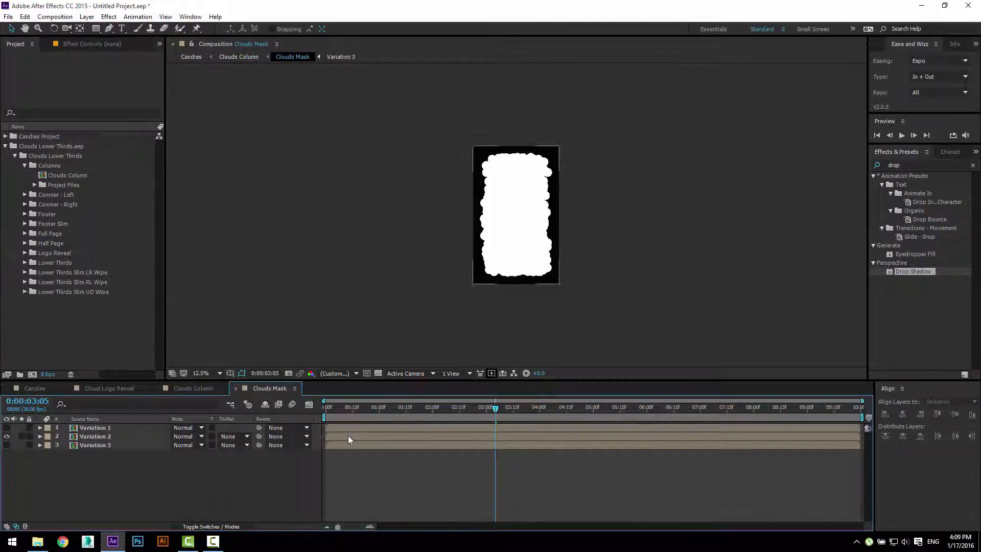
- In Variation 2, shorten Clouds Still v2 to end at about 3.8 seconds and start the closing Clouds Mask v2 layer there
double_click(348, 436)
left_click(404, 410)
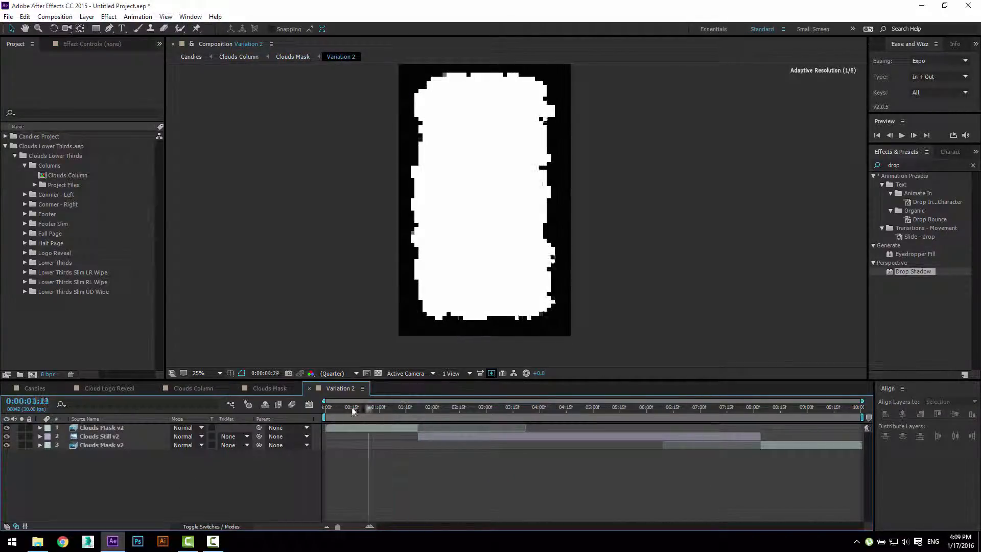
left_click_drag(352, 411, 393, 409)
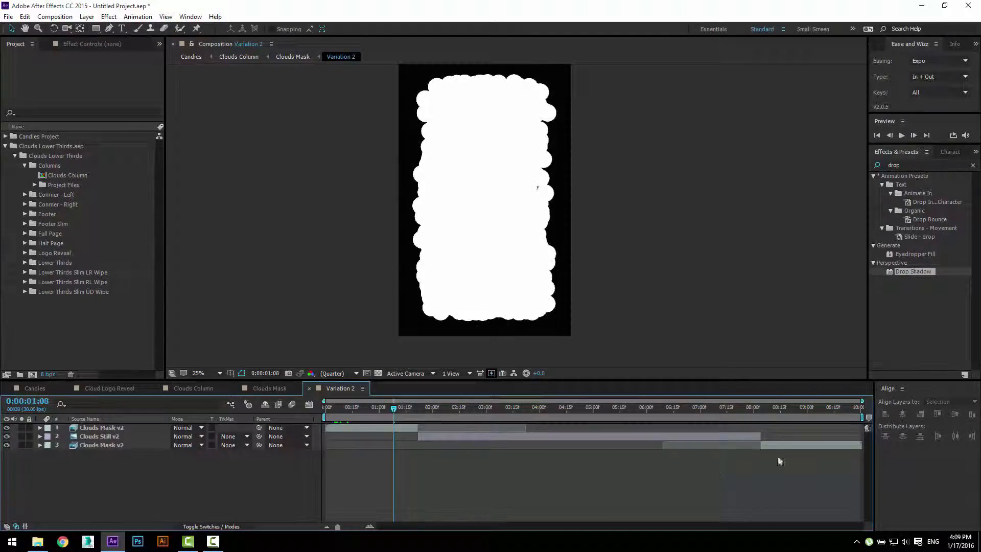
left_click_drag(760, 436, 633, 436)
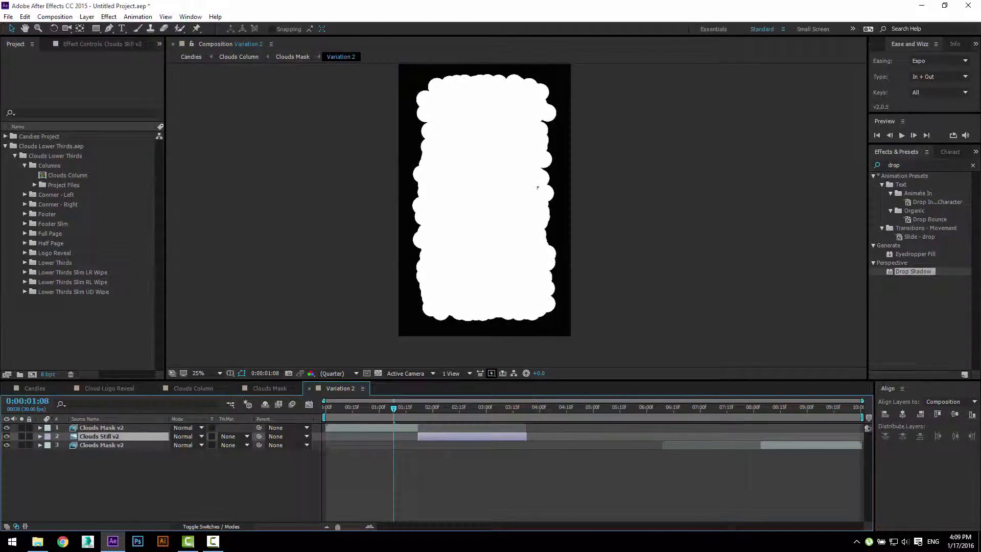
left_click_drag(770, 446, 557, 444)
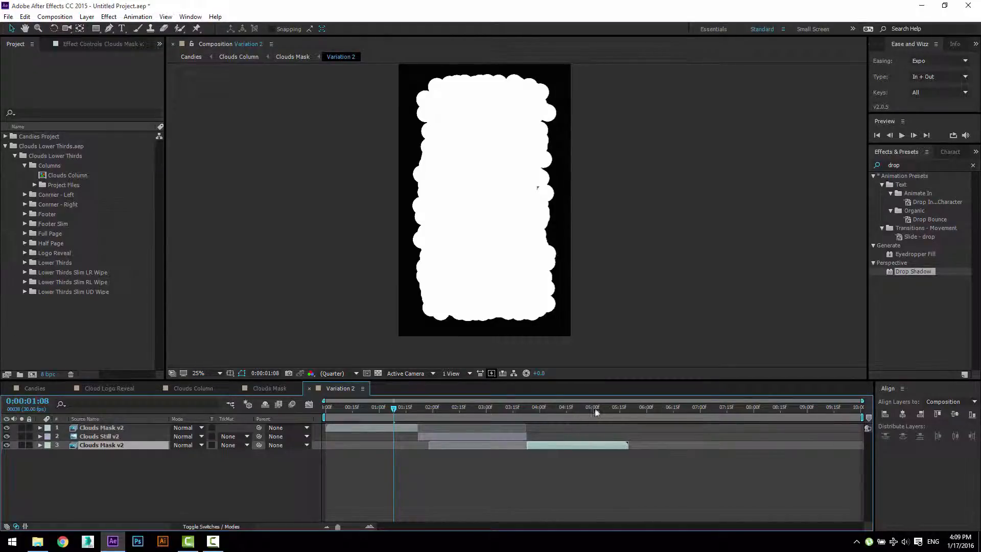
- Set Variation 2's work area to end at 0:00:05:19, where the closing clouds finish, and trim the composition to it
left_click(611, 408)
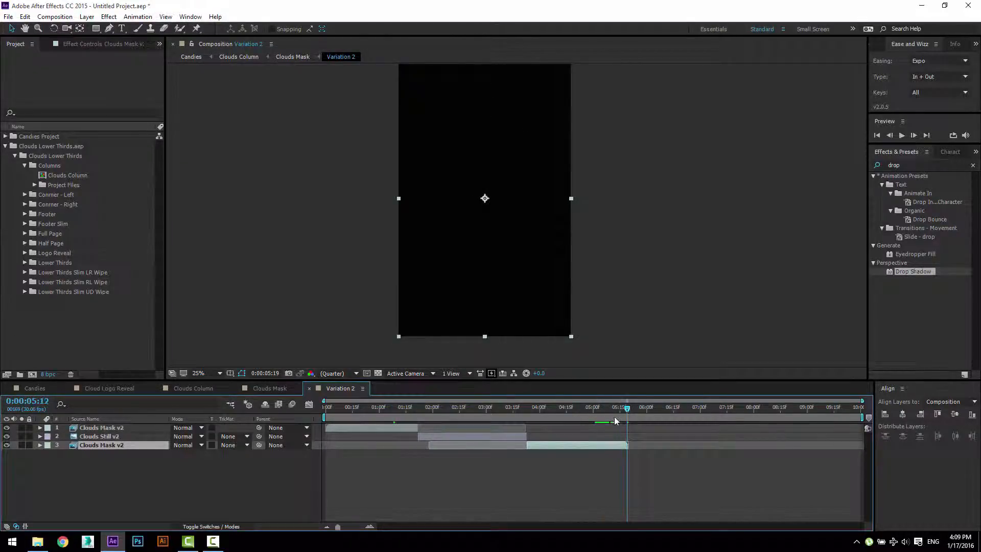
mouse_move(615, 416)
left_mouse_down()
mouse_move(622, 408)
mouse_move(626, 419)
left_mouse_up()
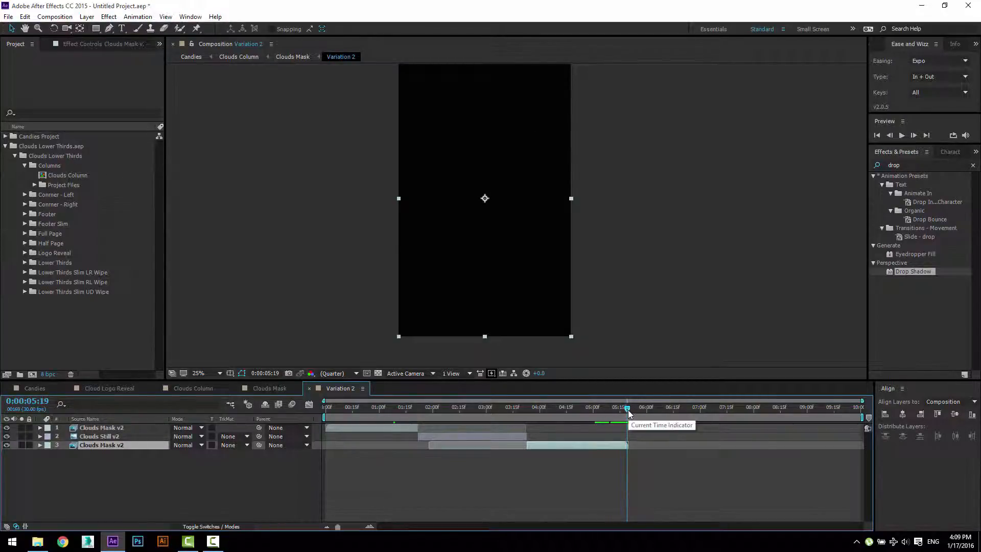
key("n")
right_click(609, 418)
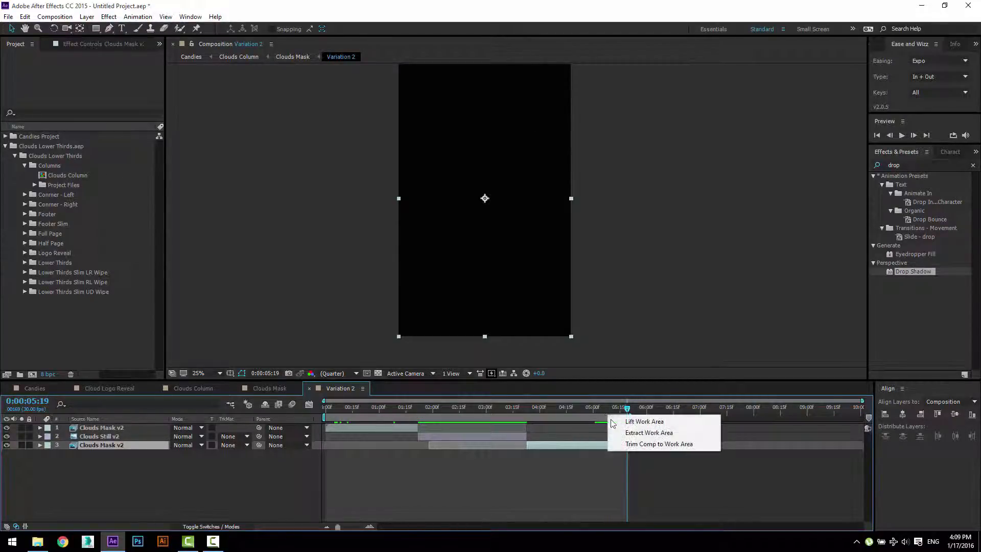
left_click(629, 444)
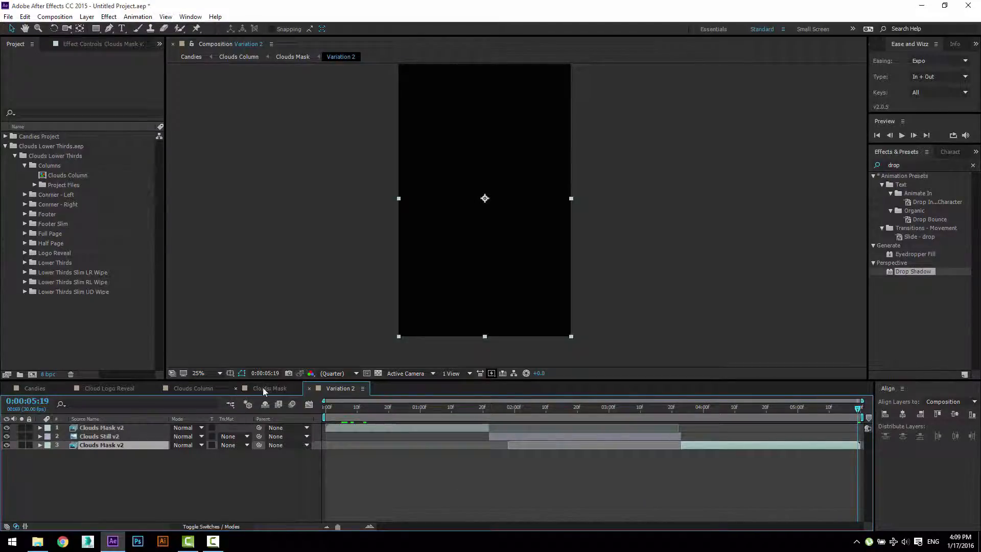
- End the Clouds Column work area at 0:00:05:19 and preview the shortened column animation
left_click(264, 387)
left_click(198, 390)
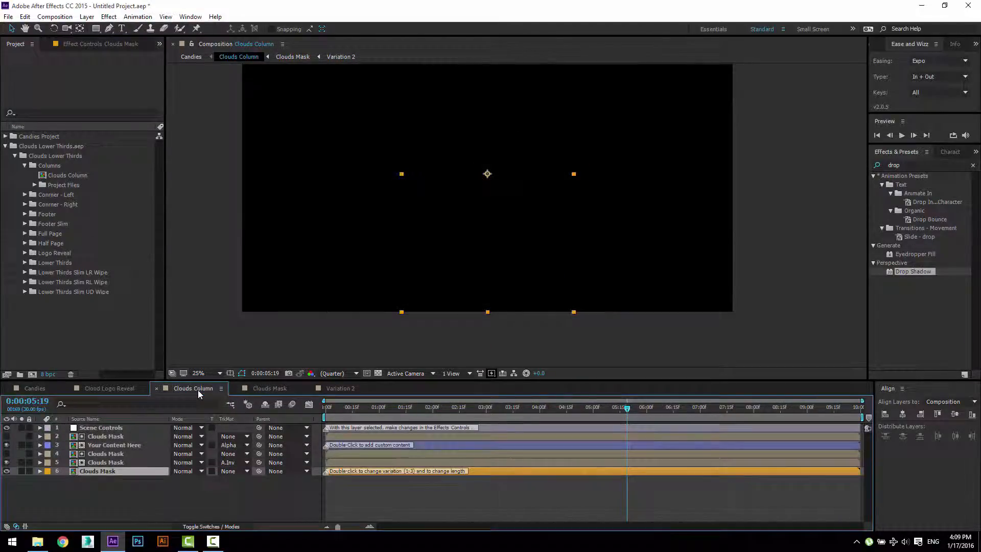
left_click(124, 388)
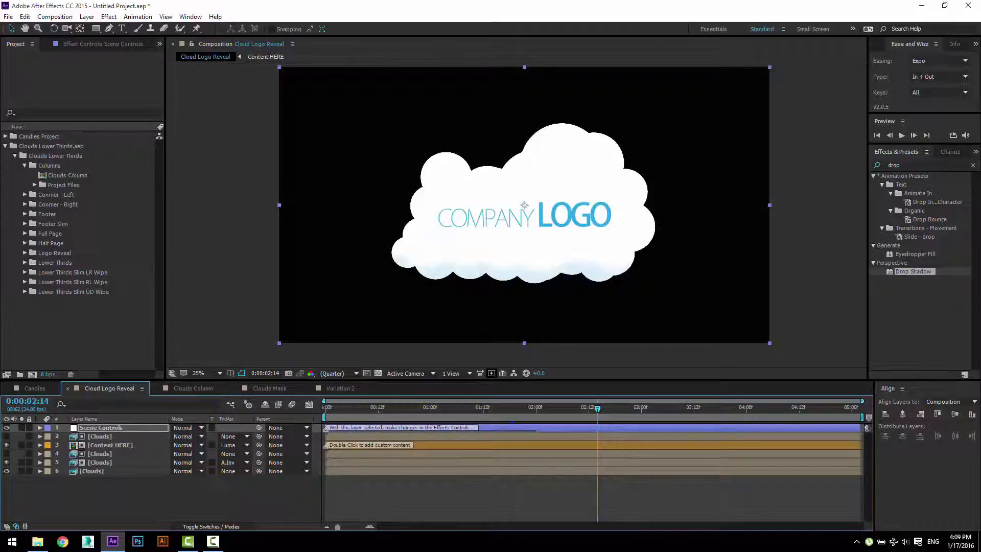
left_click(67, 388)
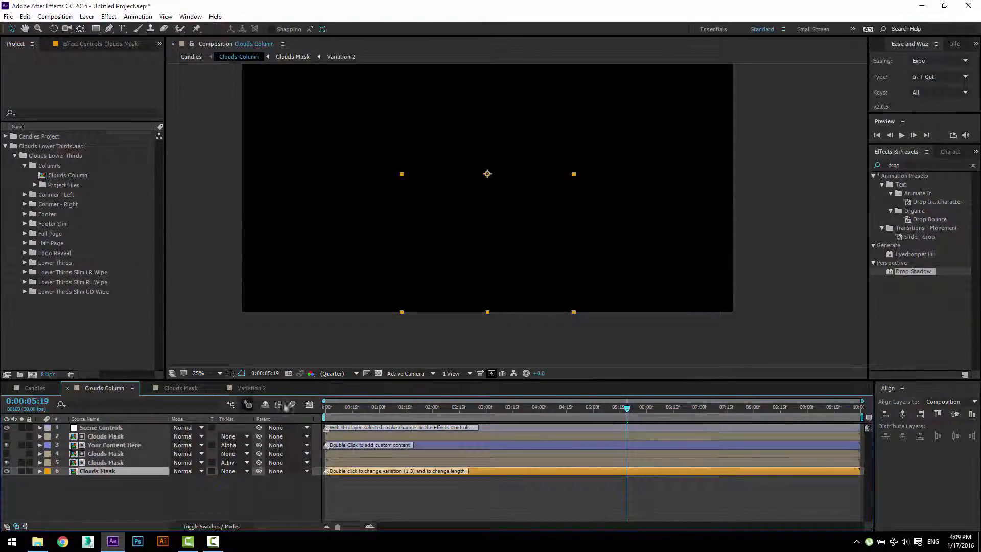
key("n")
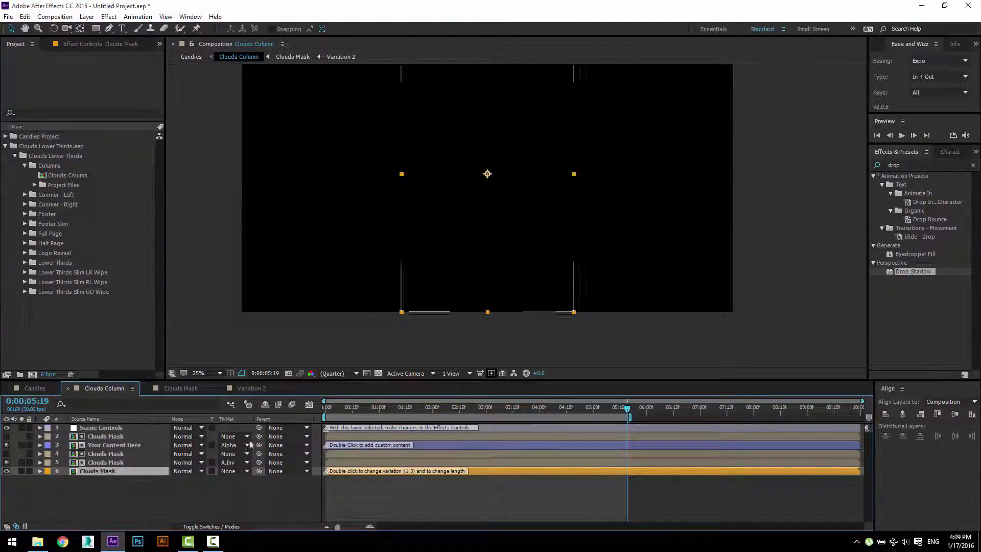
key("space")
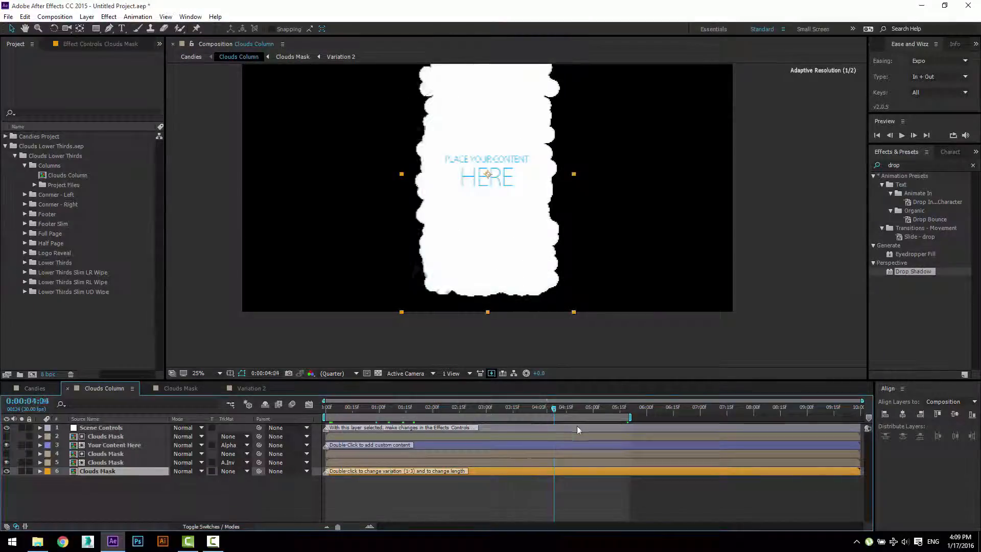
left_click_drag(578, 426, 458, 427)
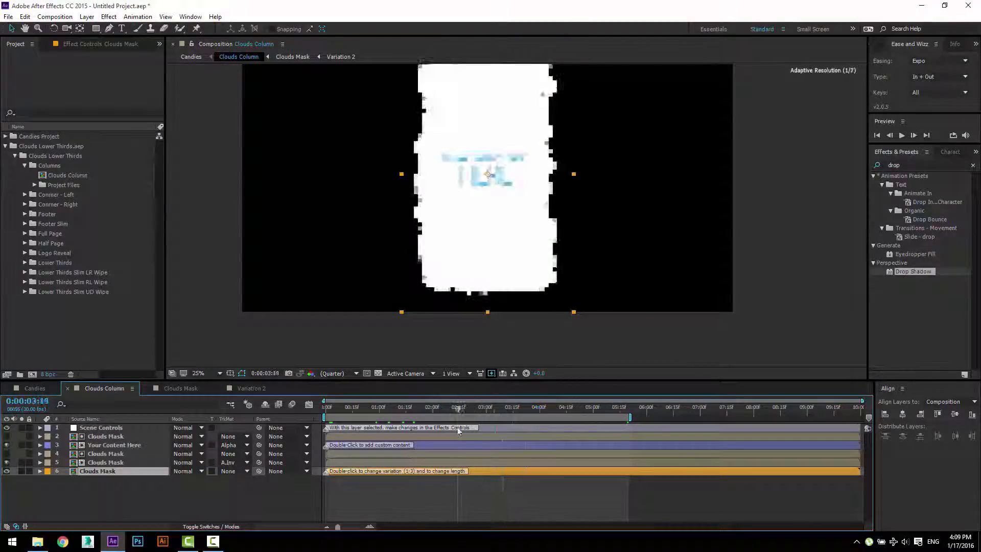
- Try a red Cloud Color (E04D4D) in the Scene Controls of Clouds Column without keeping it
left_click(152, 428)
left_click(97, 44)
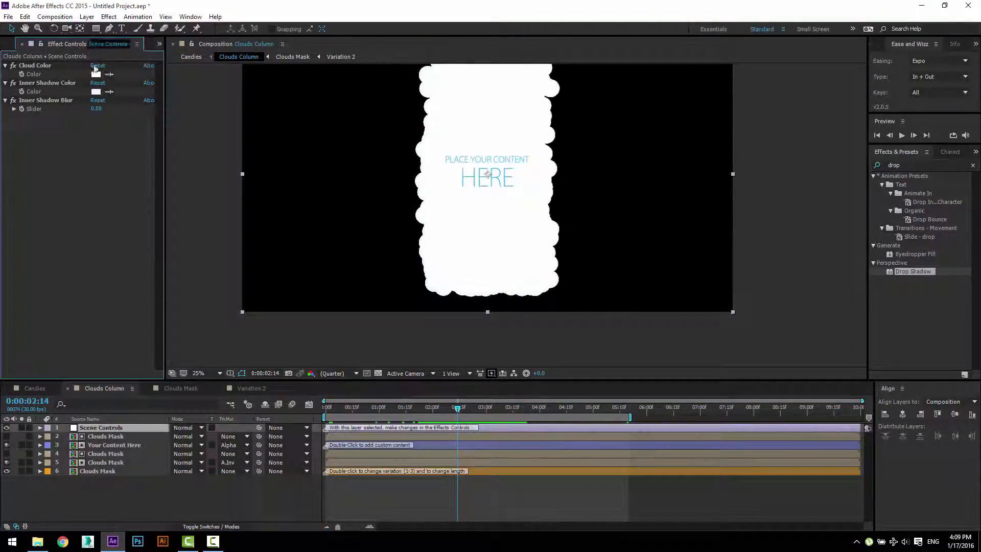
left_click(95, 74)
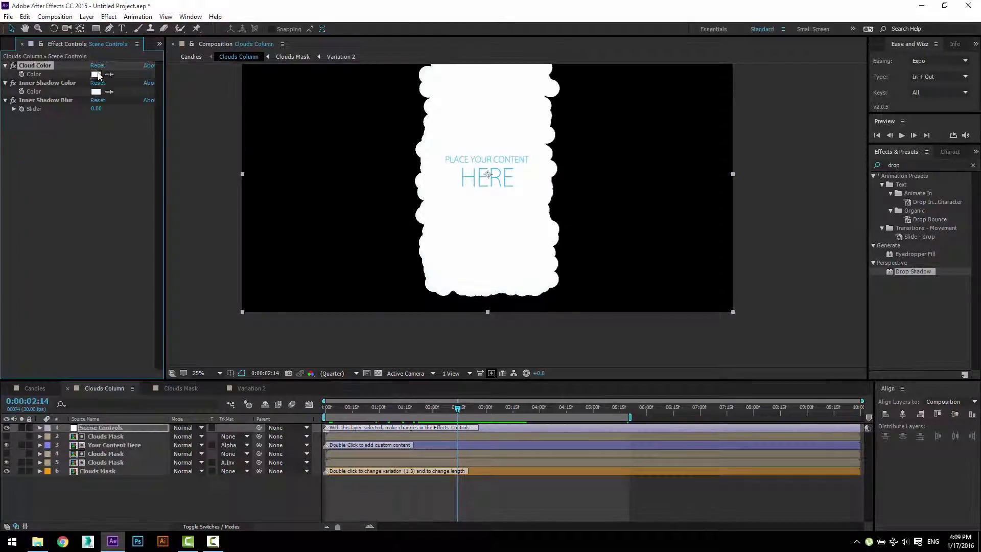
left_click(797, 218)
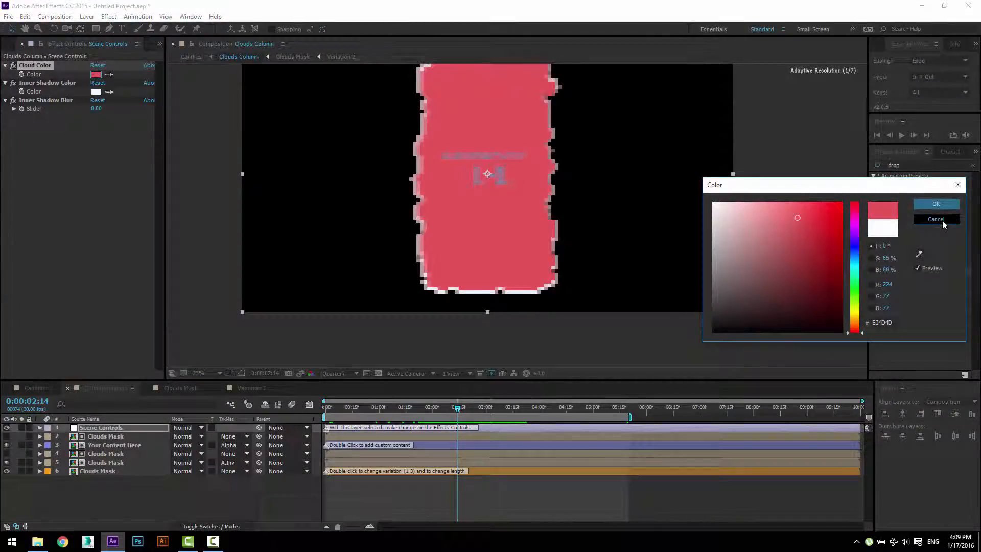
left_click(936, 219)
- Try a bright blue Inner Shadow Color for the cloud column without keeping it, and try out the Inner Shadow Blur slider
left_click(95, 91)
left_click(755, 240)
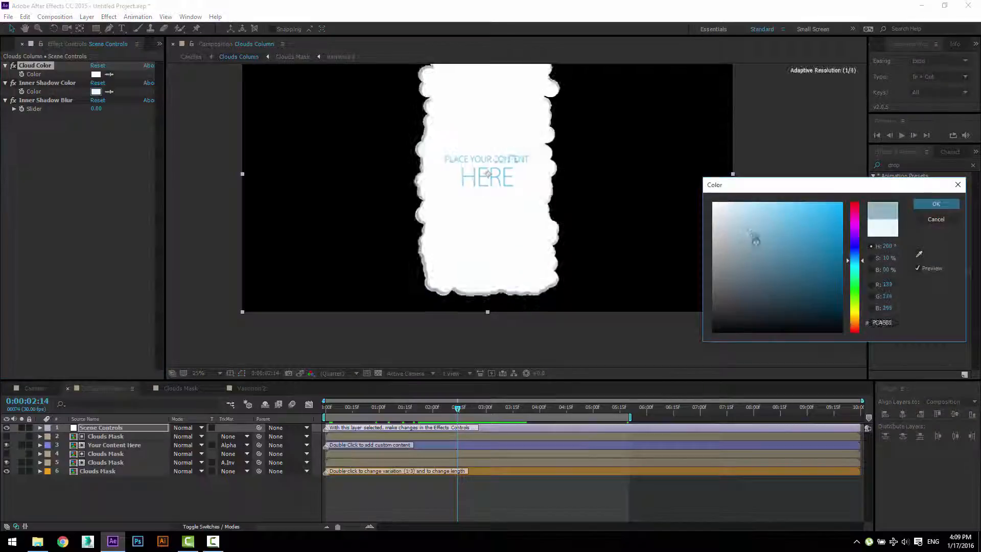
mouse_move(755, 241)
left_mouse_down()
mouse_move(808, 264)
mouse_move(790, 207)
left_mouse_up()
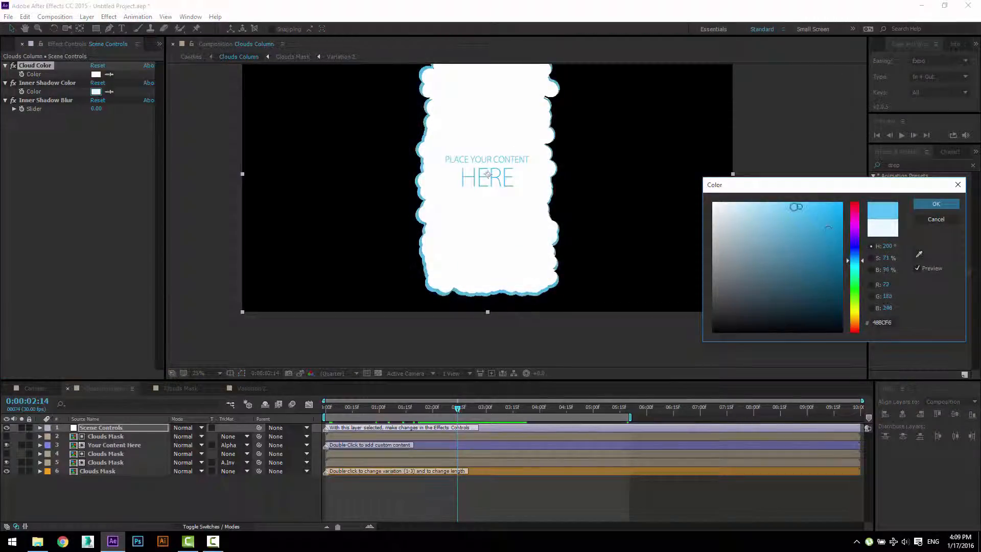
left_click(930, 220)
left_click_drag(96, 109, 102, 108)
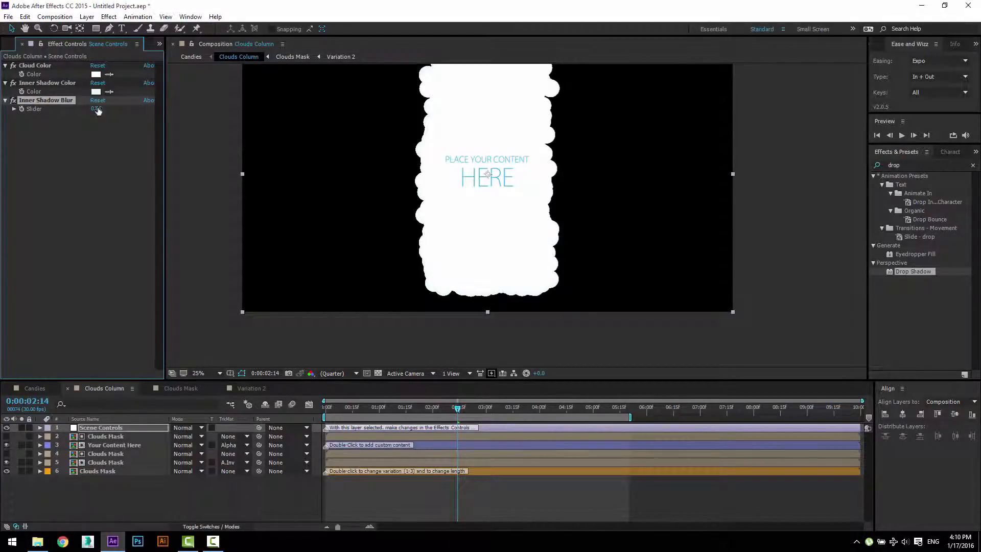
- Open Your Content Here inside Clouds Column and replace the word HERE in the placeholder text with INSIDE
double_click(469, 445)
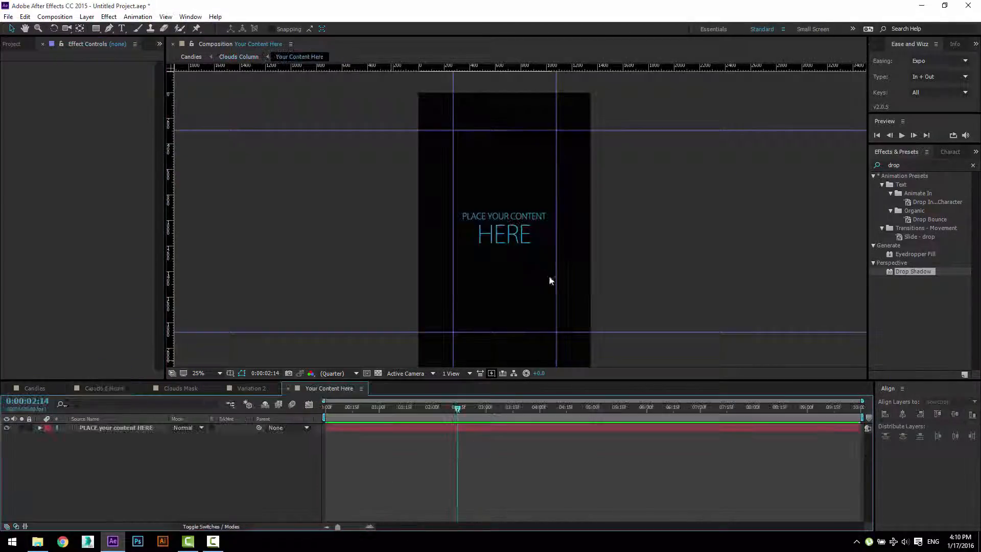
left_click(501, 235)
key("period")
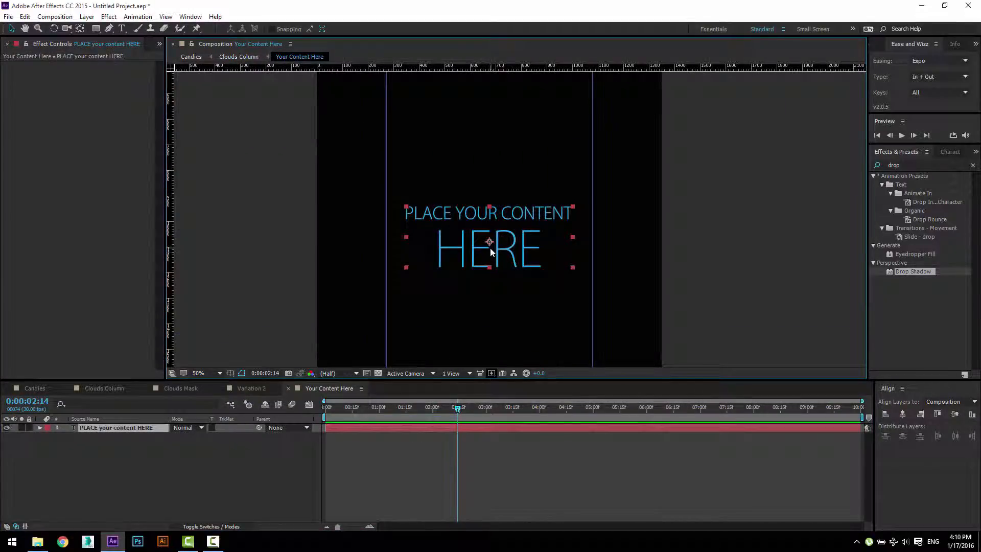
double_click(491, 250)
double_click(469, 247)
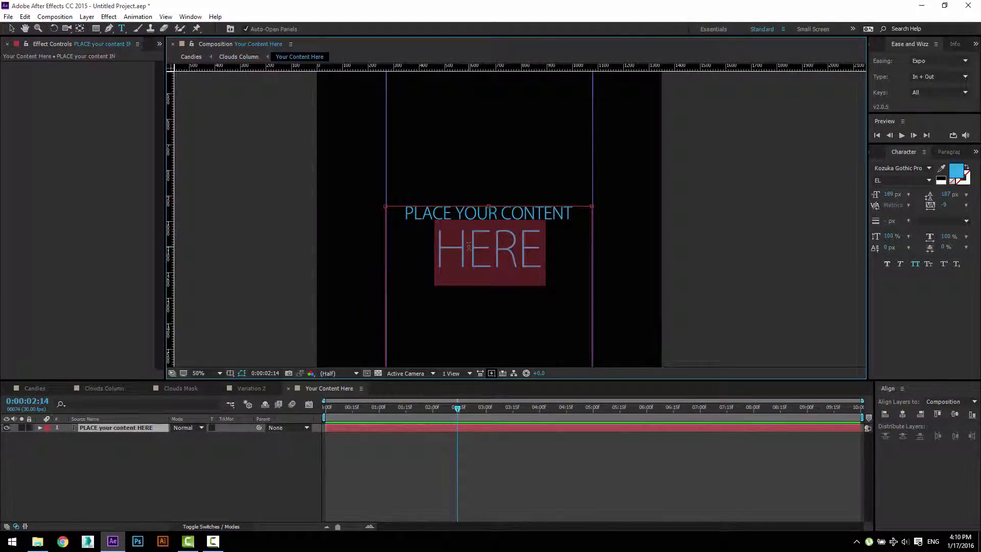
type("INSIDE")
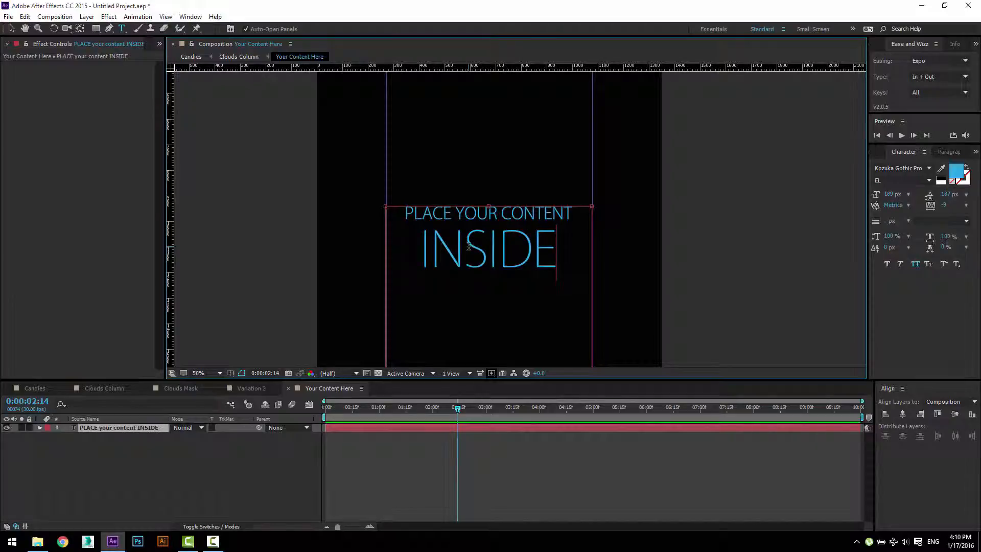
key("Escape")
left_click(252, 234)
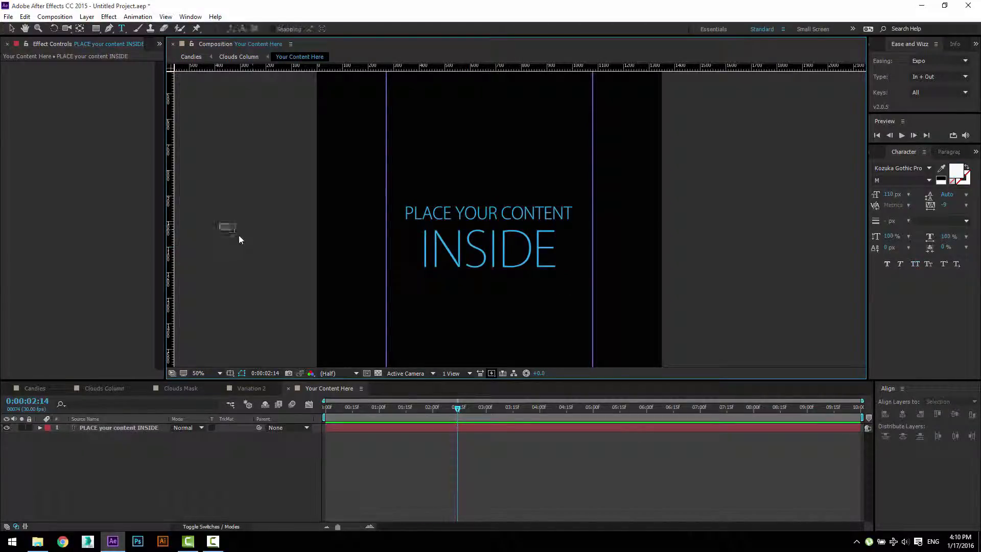
- Trim the Clouds Column composition to its work area
left_click(244, 389)
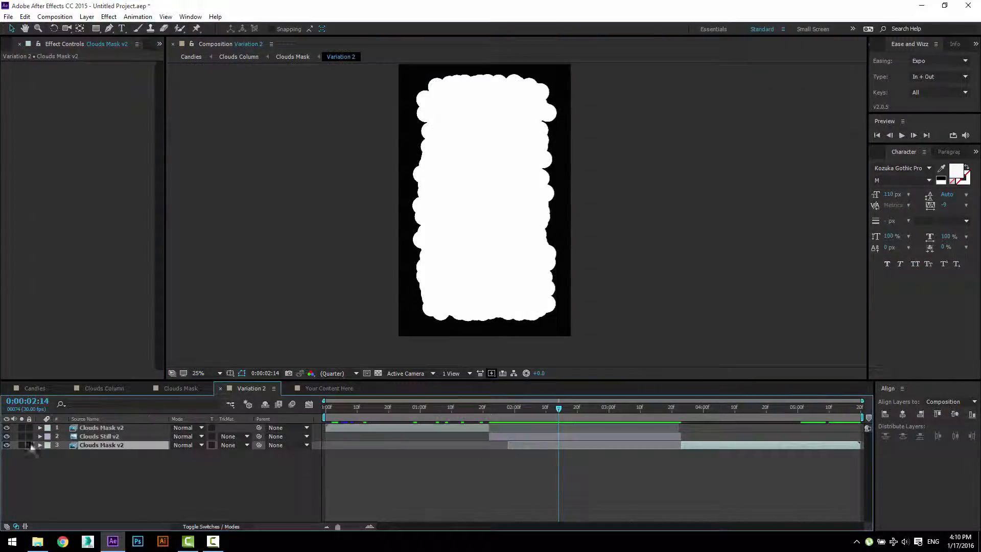
left_click(179, 389)
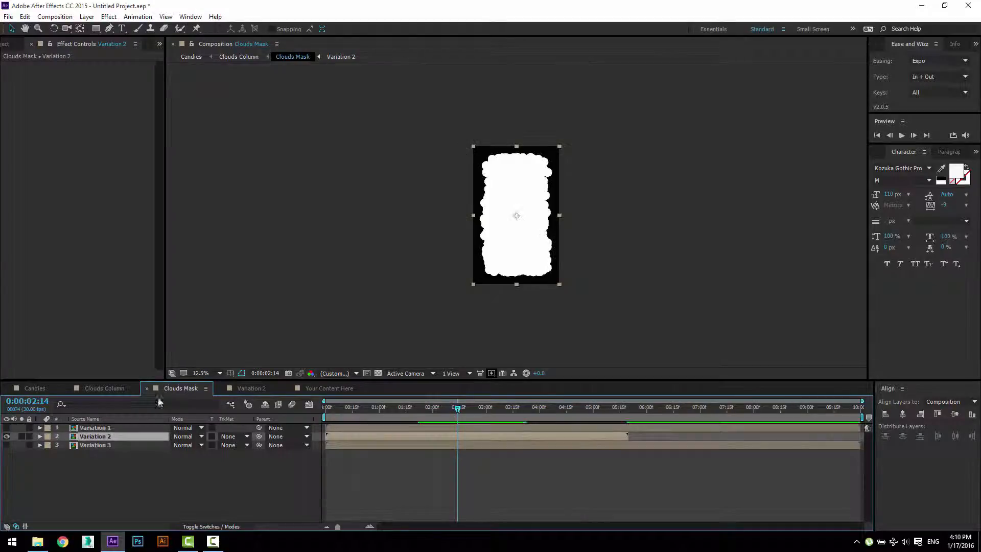
left_click(116, 388)
left_click(36, 388)
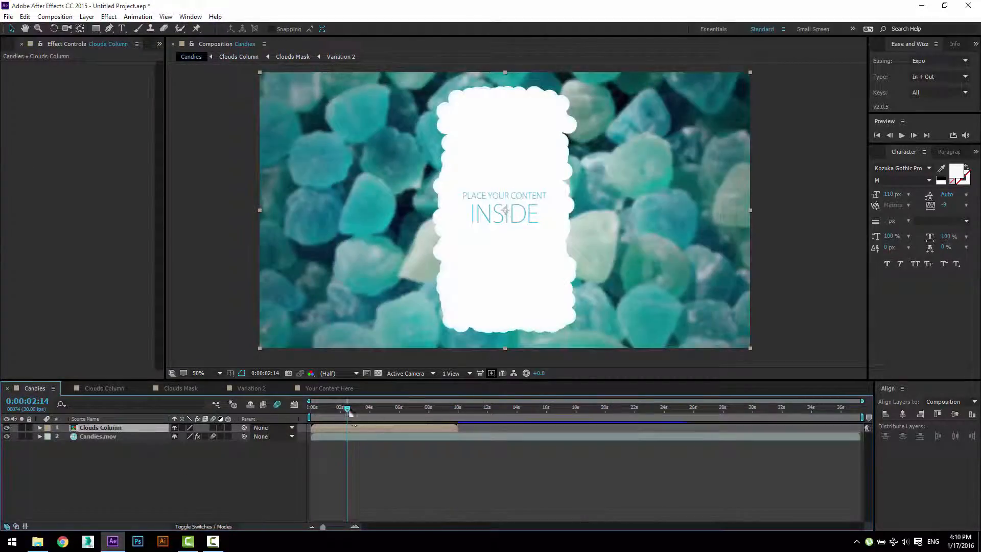
double_click(323, 430)
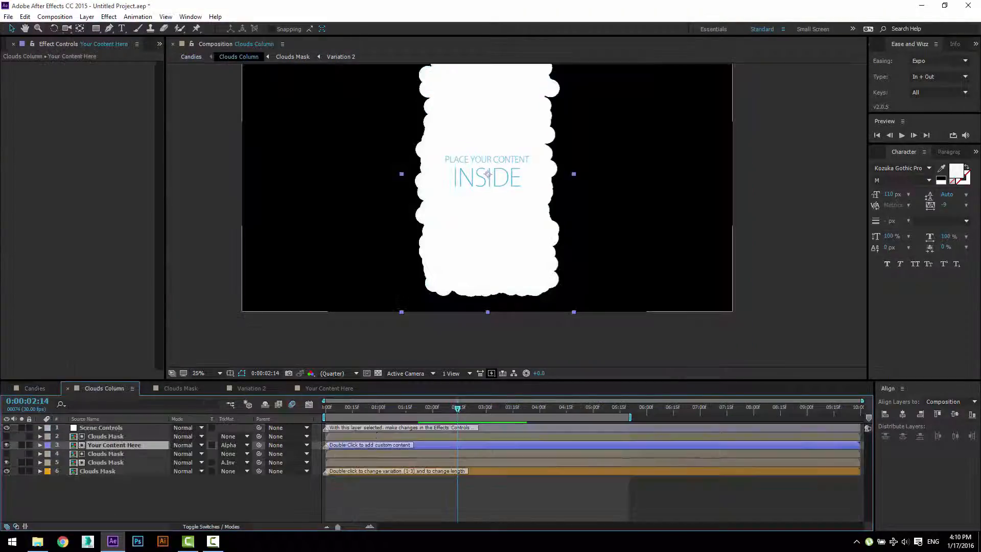
left_click(620, 408)
right_click(621, 413)
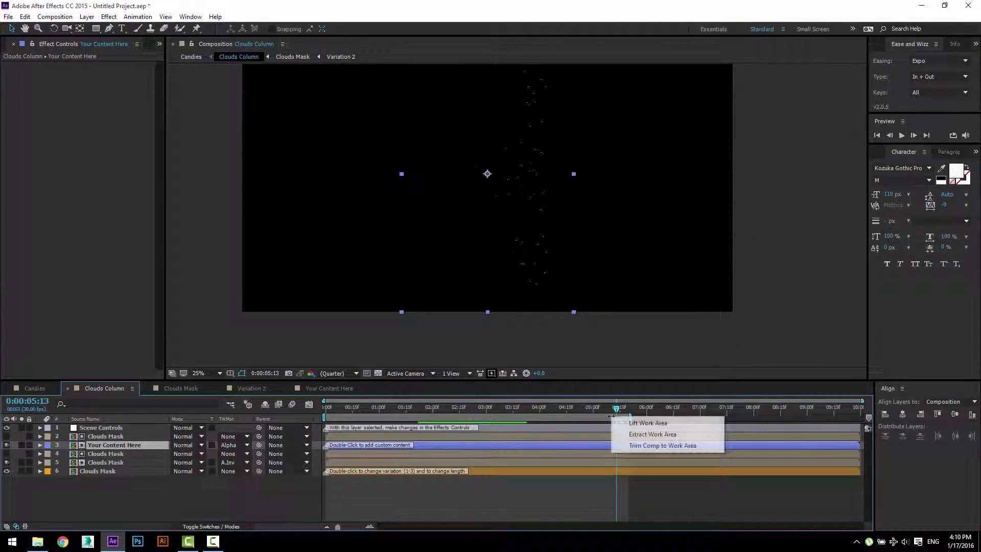
left_click(621, 446)
- Preview the trimmed cloud column over the candy footage from the start of the Candies composition
left_click(35, 389)
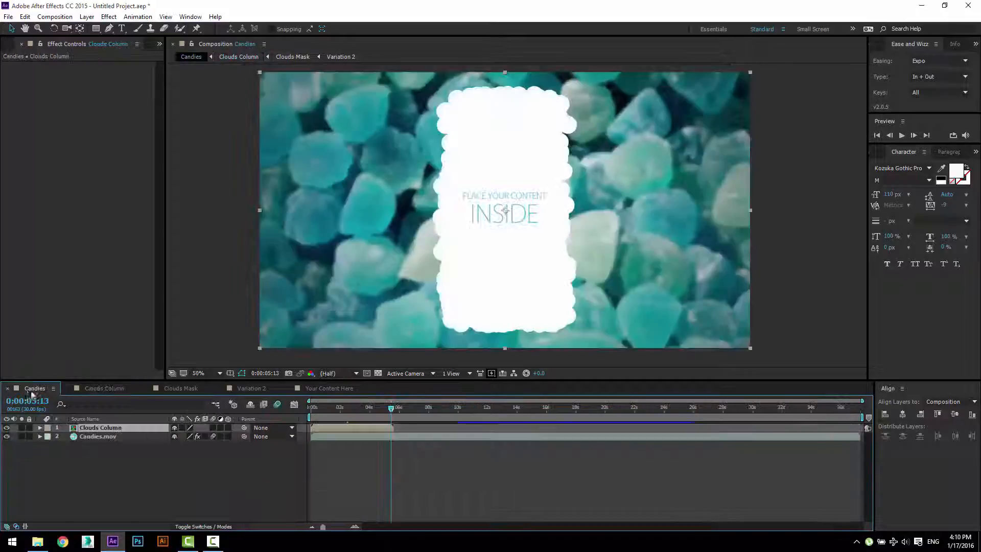
left_click(310, 408)
key("space")
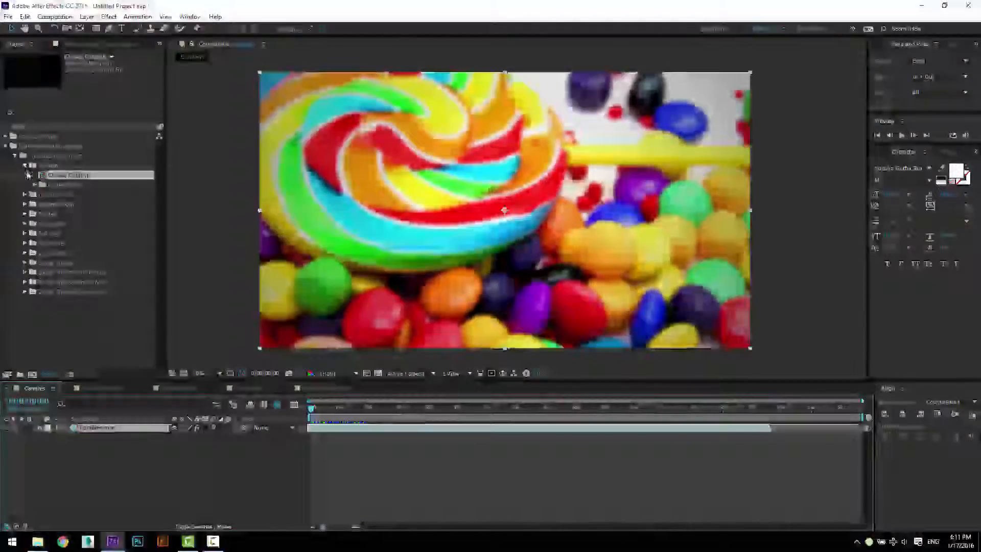
- Add the Clouds Left Corner composition from the left corner folder above Candies.mov in the Candies composition
left_click(24, 166)
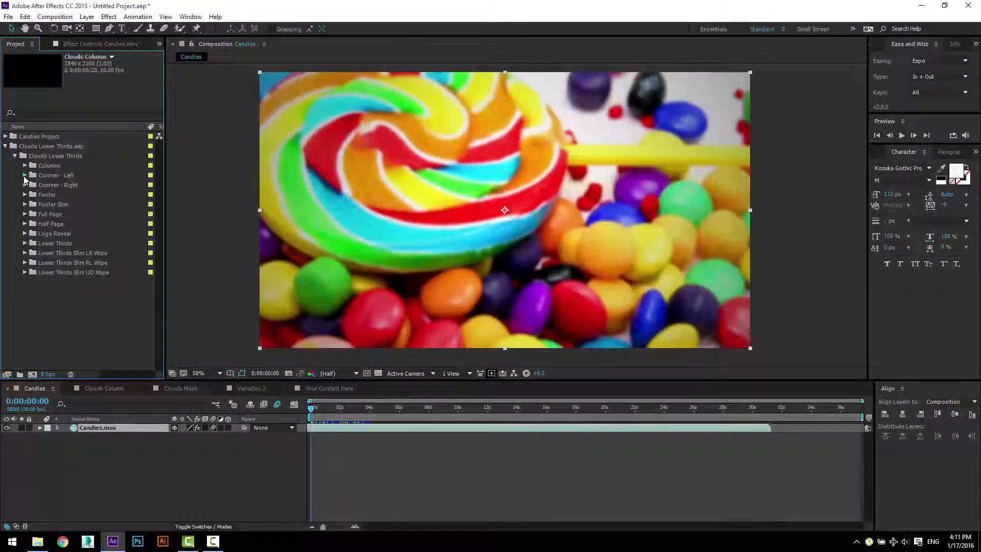
left_click(25, 175)
left_click_drag(64, 186, 87, 429)
- Move the oversized Clouds Left Corner layer by hand so its cloud sits in the frame's lower-left corner
scroll(339, 304, "down", 2)
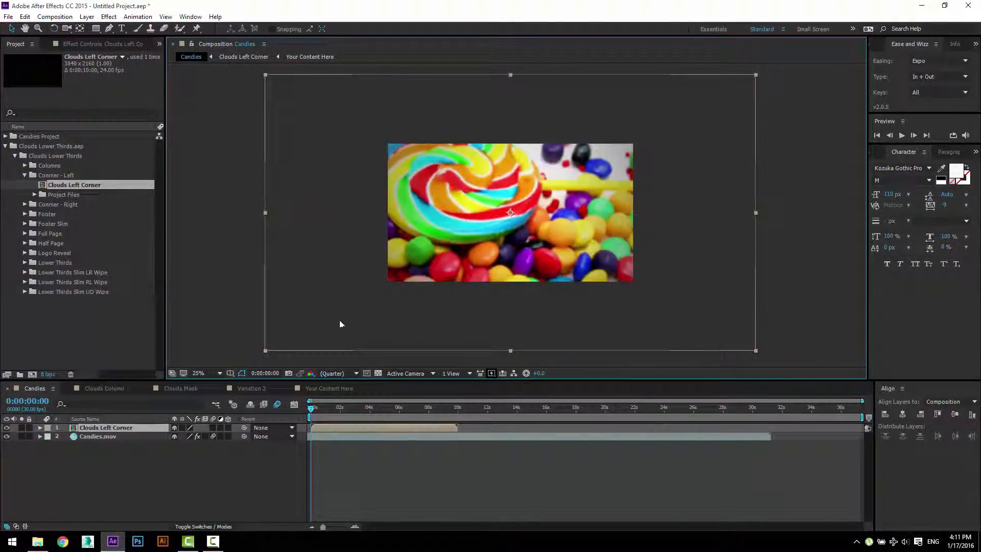
left_click_drag(339, 320, 449, 269)
left_click(343, 408)
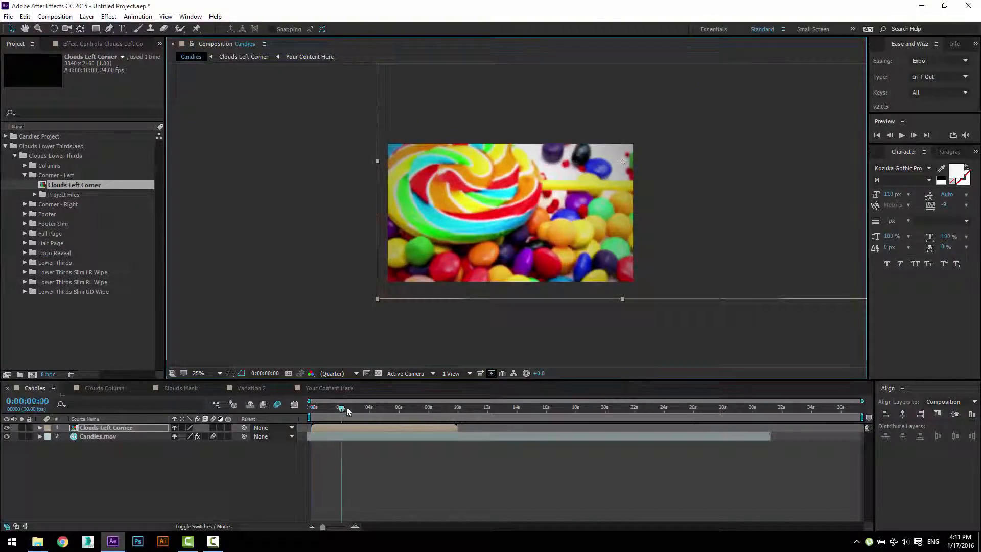
left_click_drag(347, 410, 391, 413)
left_click_drag(423, 265, 433, 248)
key("period")
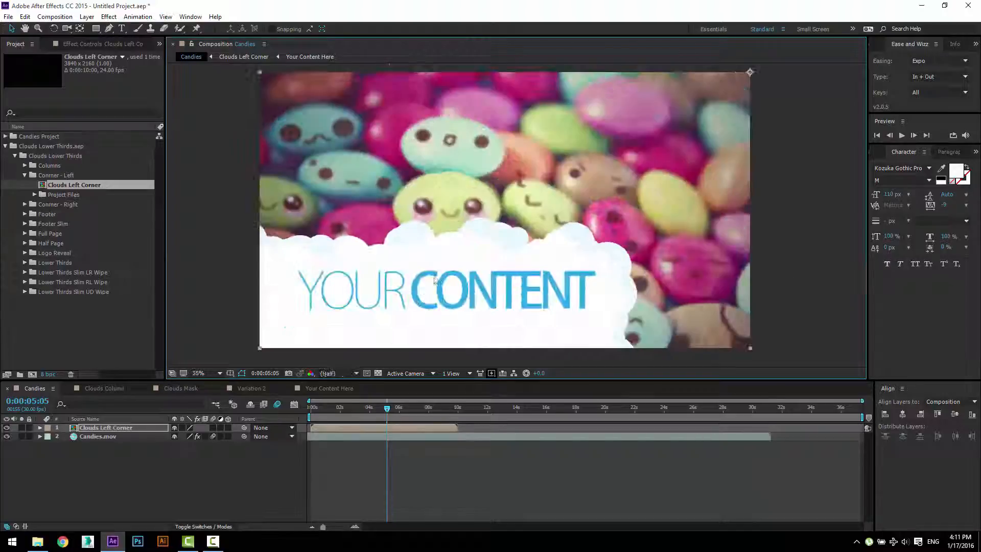
- Fit the Clouds Left Corner layer to the Candies composition's size and open its composition for editing
right_click(406, 238)
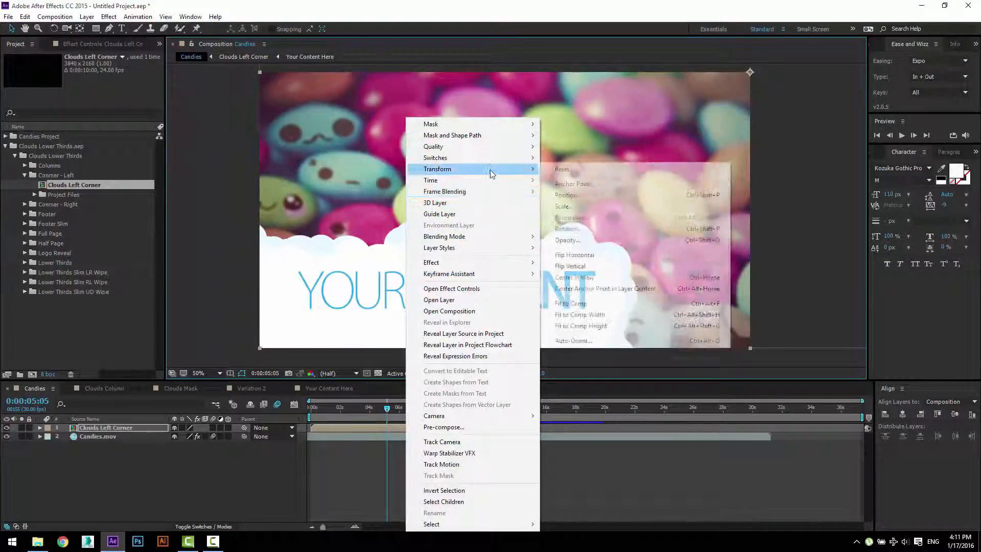
mouse_move(490, 169)
left_click(592, 307)
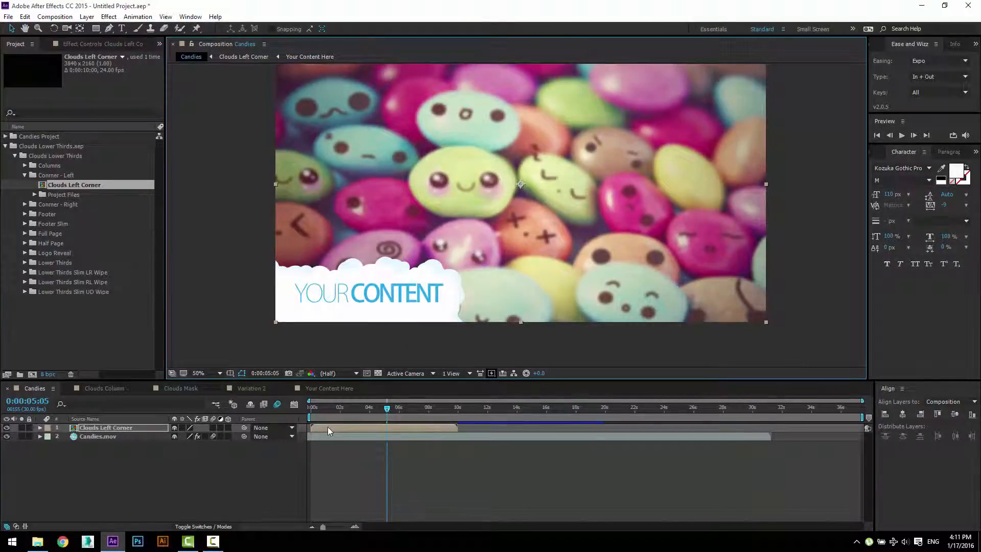
double_click(327, 427)
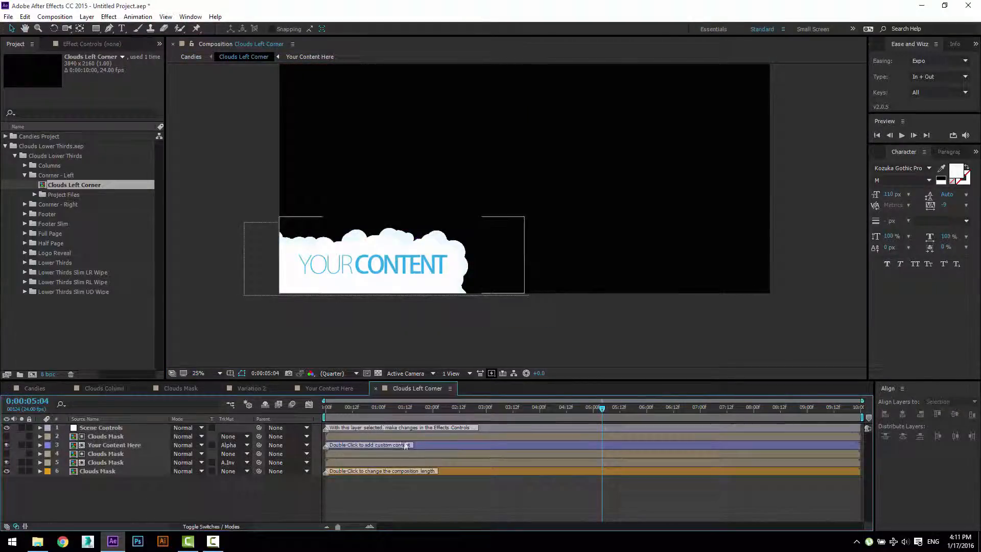
- Try a muted red (6B4747) as the Cloud Color on the Scene Controls layer of Clouds Left Corner
double_click(155, 428)
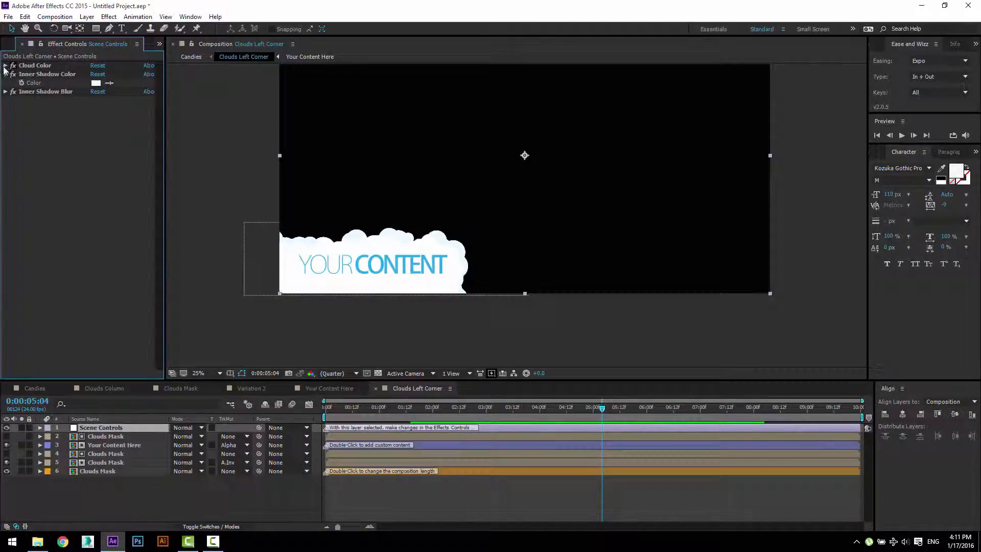
left_click(5, 66)
left_click(96, 75)
left_click_drag(743, 220, 755, 277)
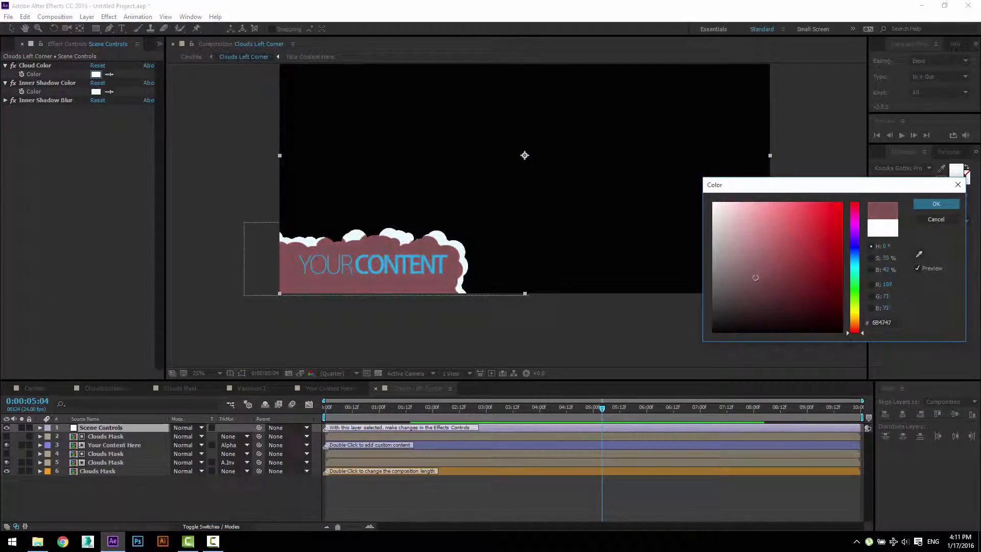
left_click(936, 218)
- Try a different Inner Shadow Color and Inner Shadow Blur amount on the Scene Controls layer
left_click(96, 92)
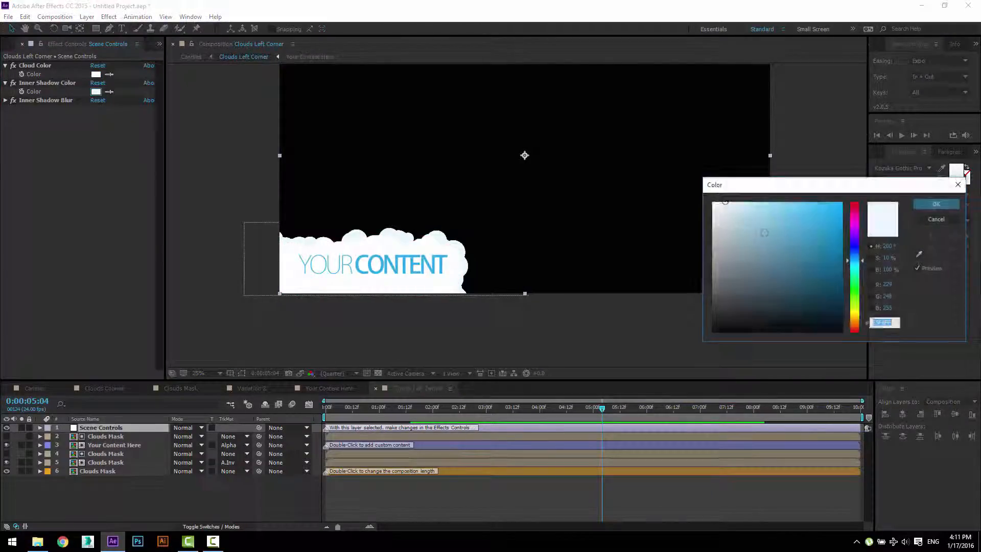
left_click_drag(756, 224, 777, 237)
left_click(936, 218)
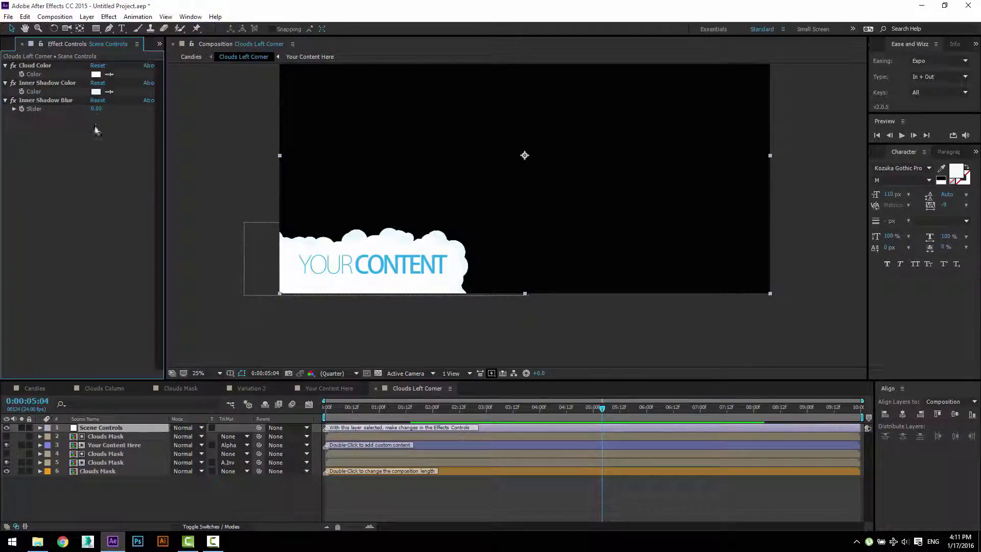
left_click_drag(99, 110, 125, 108)
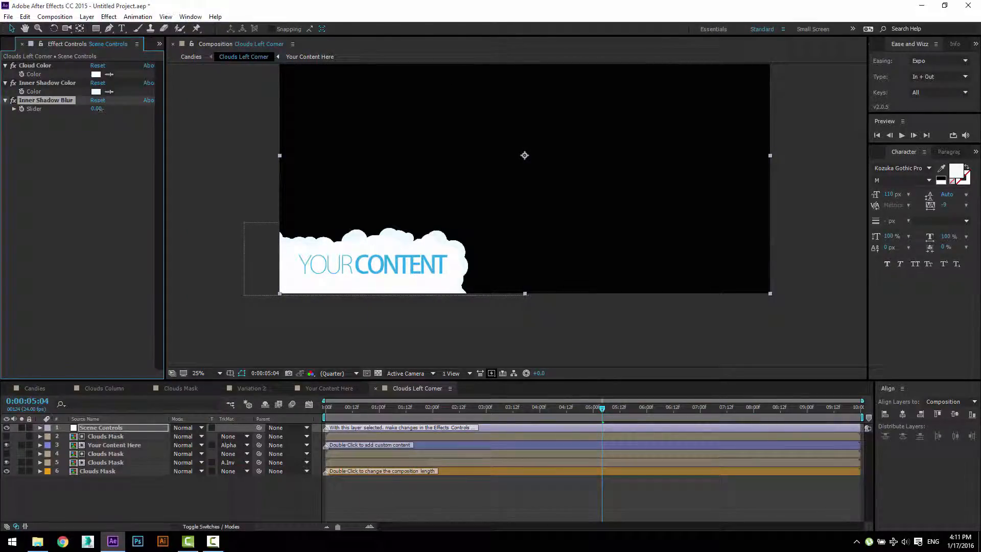
- In the left corner's Your Content Here composition, duplicate the YOUR CONTENT text as a second line below and change the copy to "here"
double_click(434, 446)
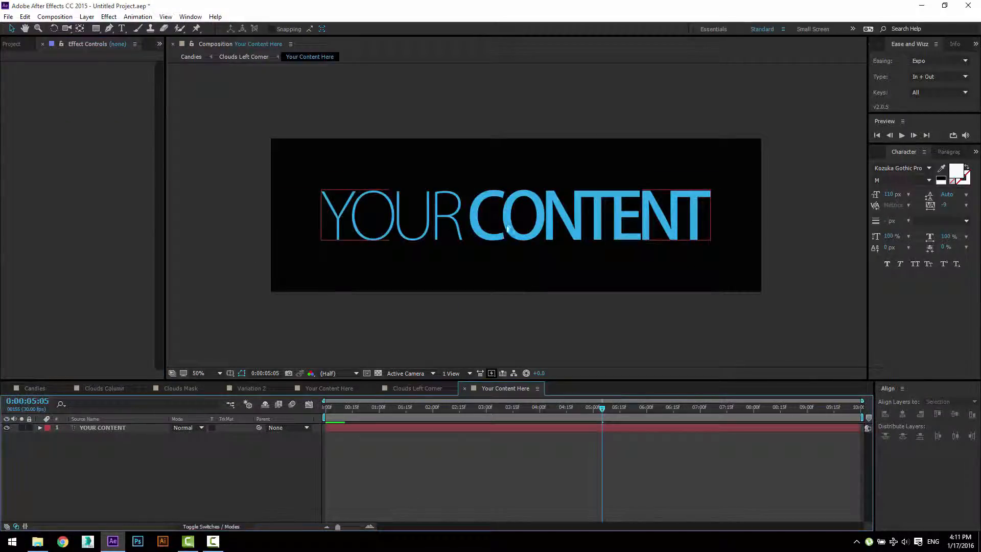
left_click(515, 231)
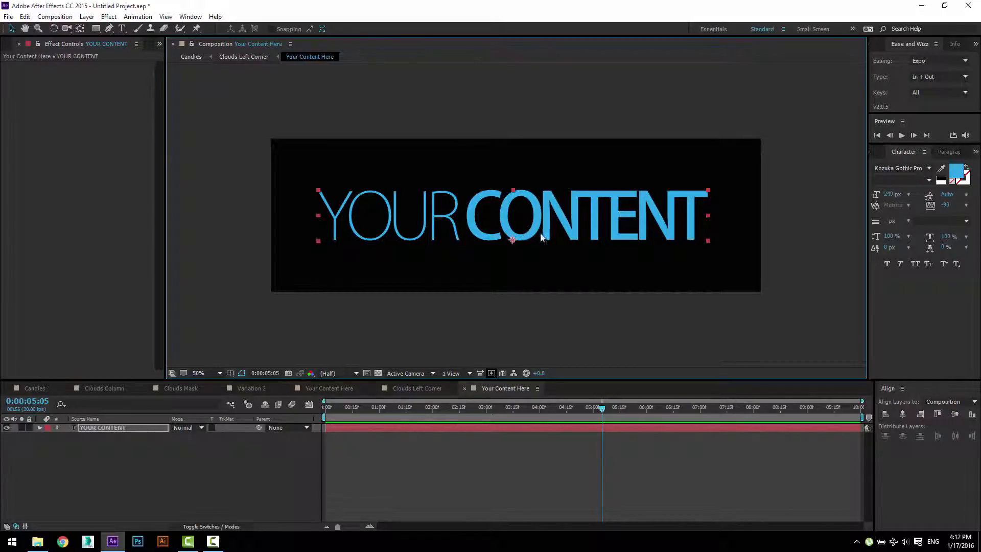
mouse_move(544, 235)
left_mouse_down()
mouse_move(541, 212)
mouse_move(545, 249)
left_mouse_up()
key("ctrl+d")
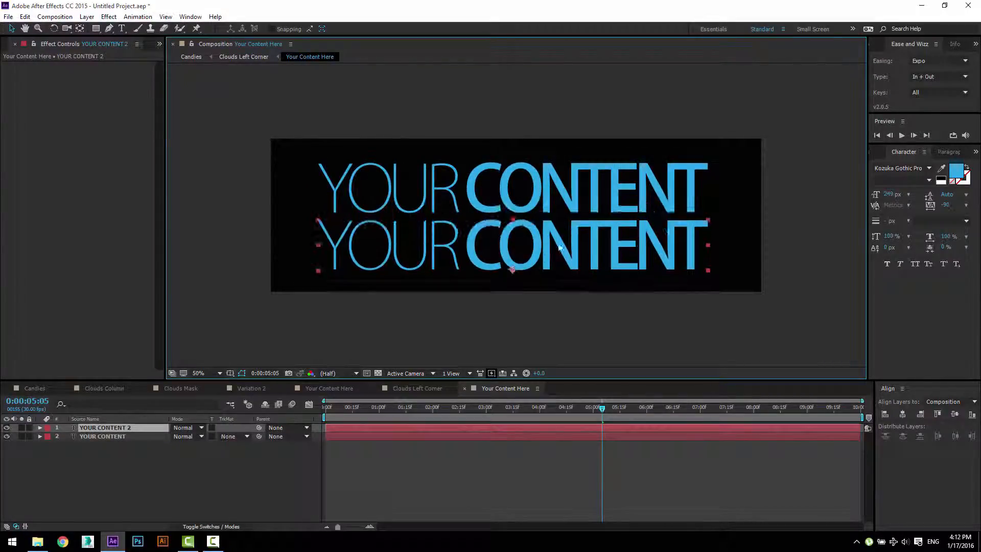
double_click(547, 246)
type("here")
key("Escape")
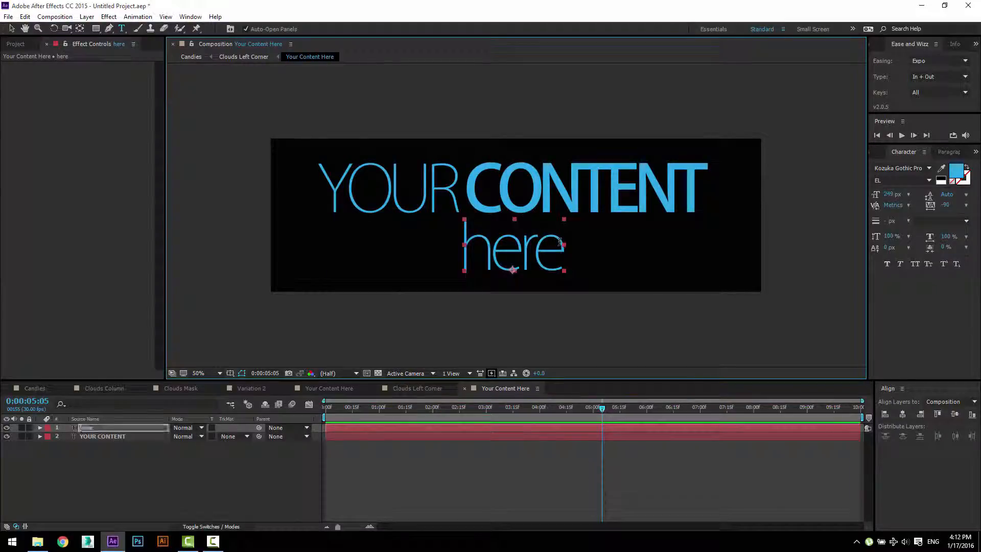
- Shrink the "here" text under the end of CONTENT, shift both lines down in the frame, and return to Clouds Left Corner
left_click_drag(564, 273, 679, 234)
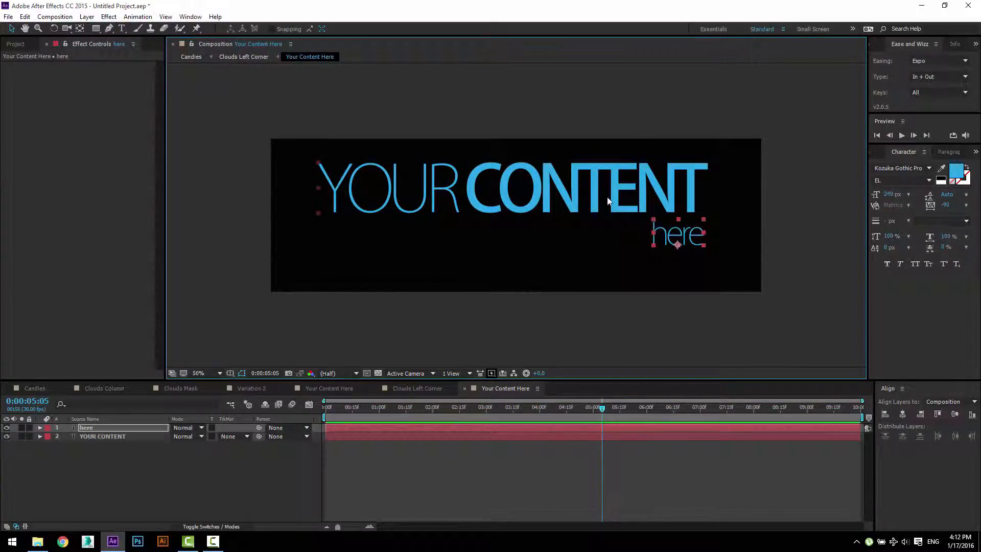
left_click(585, 190, "shift")
left_click_drag(585, 190, 586, 204)
left_click(586, 214, "shift")
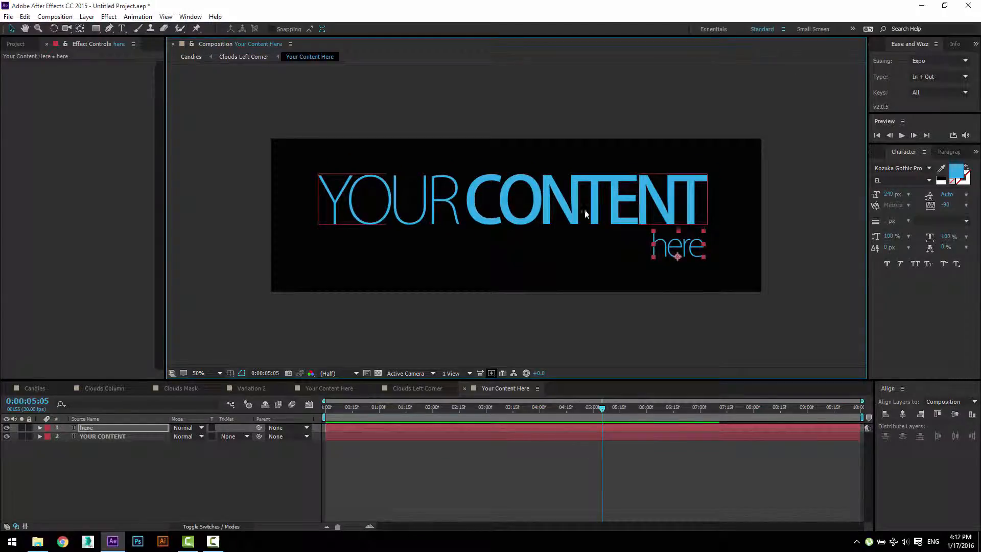
left_click(232, 241)
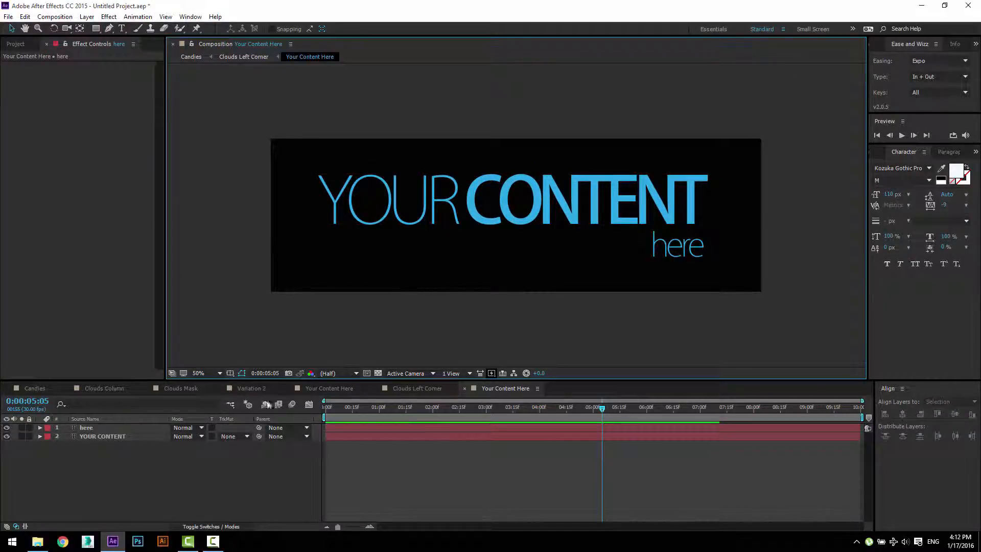
left_click(465, 388)
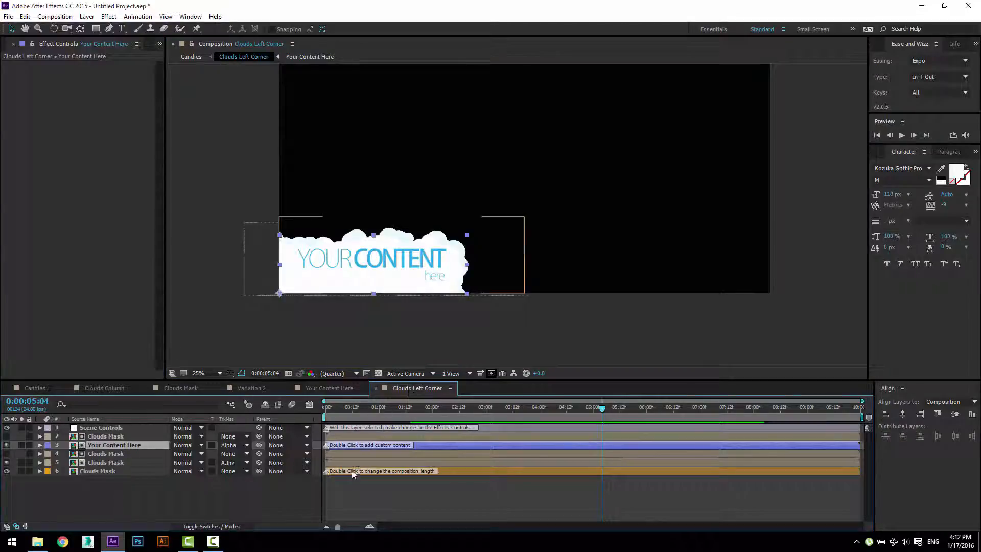
- In the left corner's Clouds Mask composition, shorten still.png to about 3.6 s, butt the closing Clouds Mask layer against it, and end the work area at 0:00:05:11
double_click(462, 471)
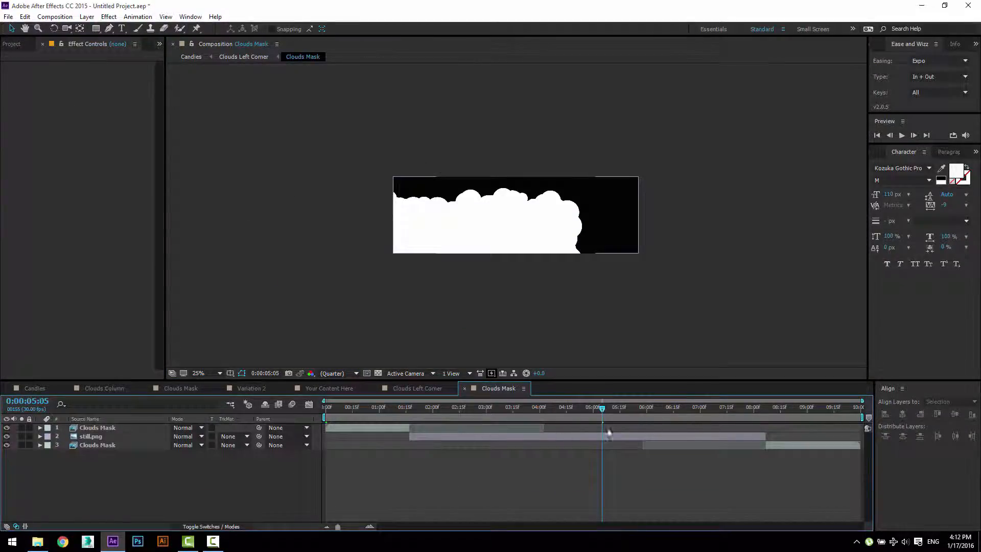
left_click_drag(765, 437, 550, 436)
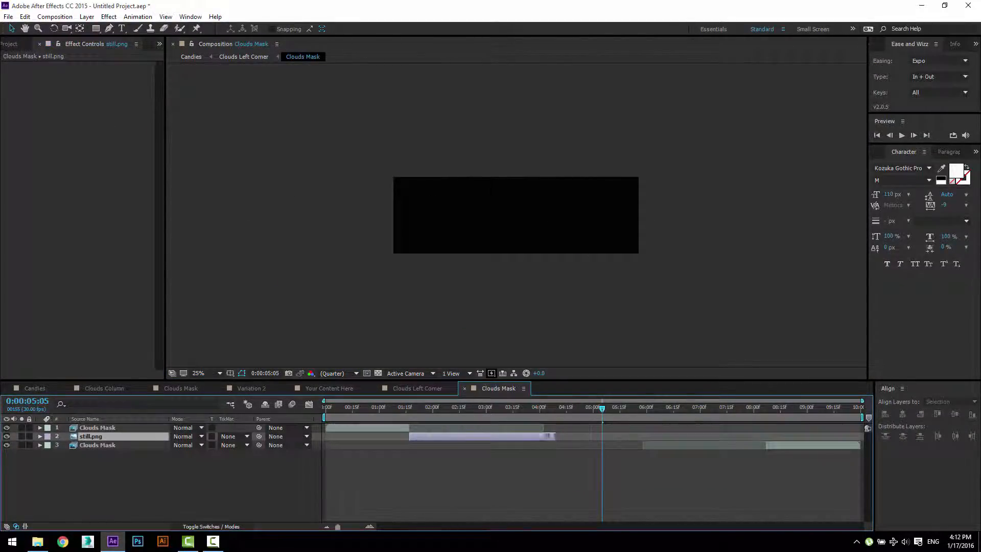
left_click_drag(784, 449, 539, 444)
left_click_drag(608, 407, 611, 410)
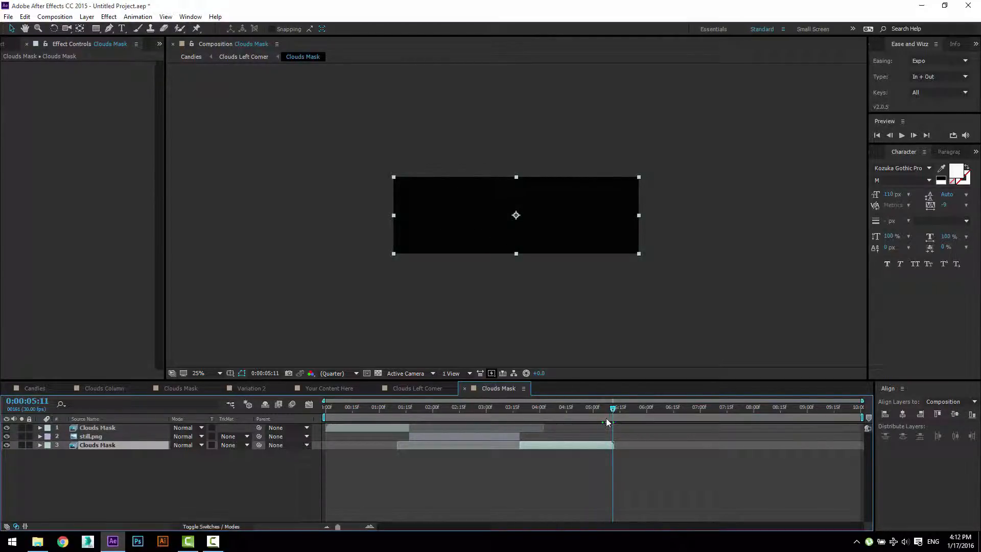
key("n")
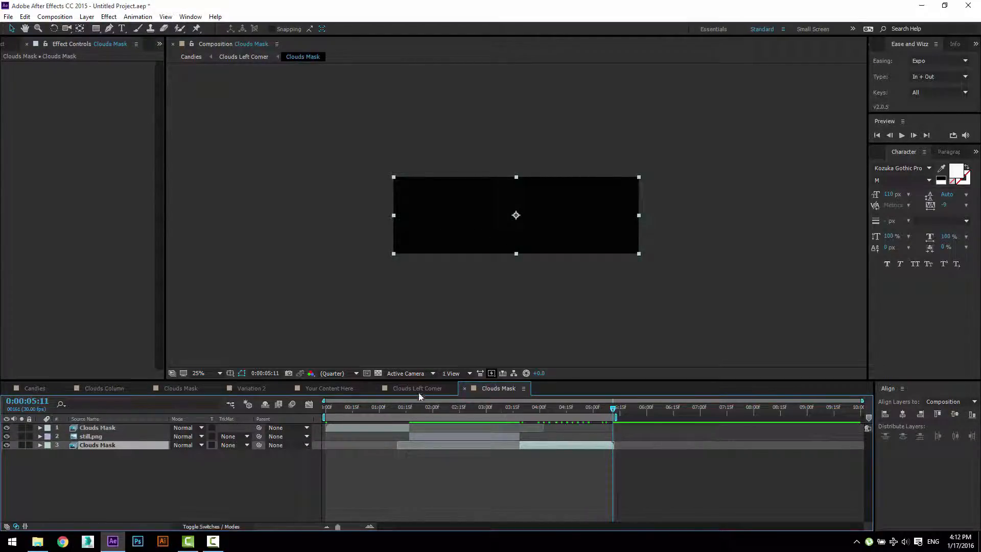
- Trim the Clouds Left Corner composition to a work area ending at 0:00:05:09
left_click(417, 388)
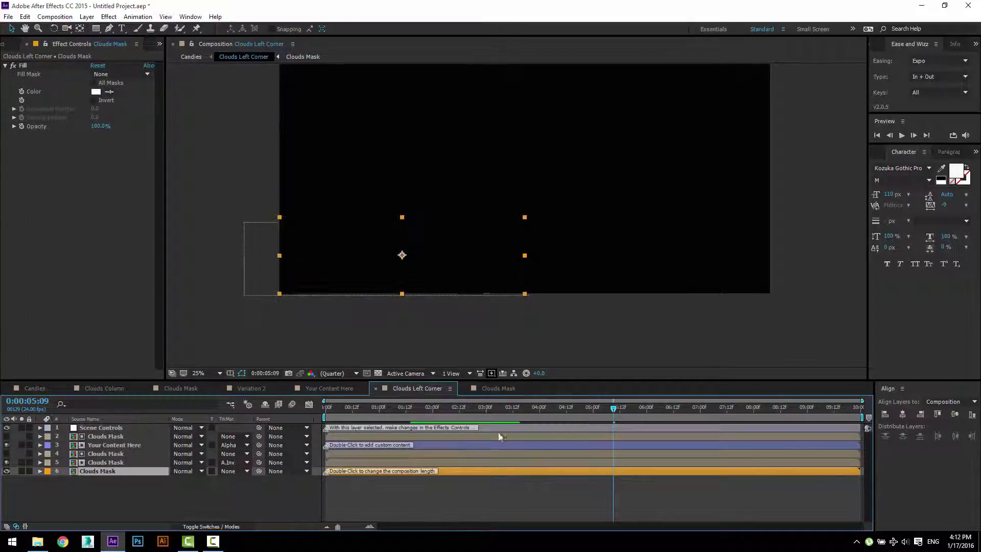
right_click(607, 417)
left_click(618, 446)
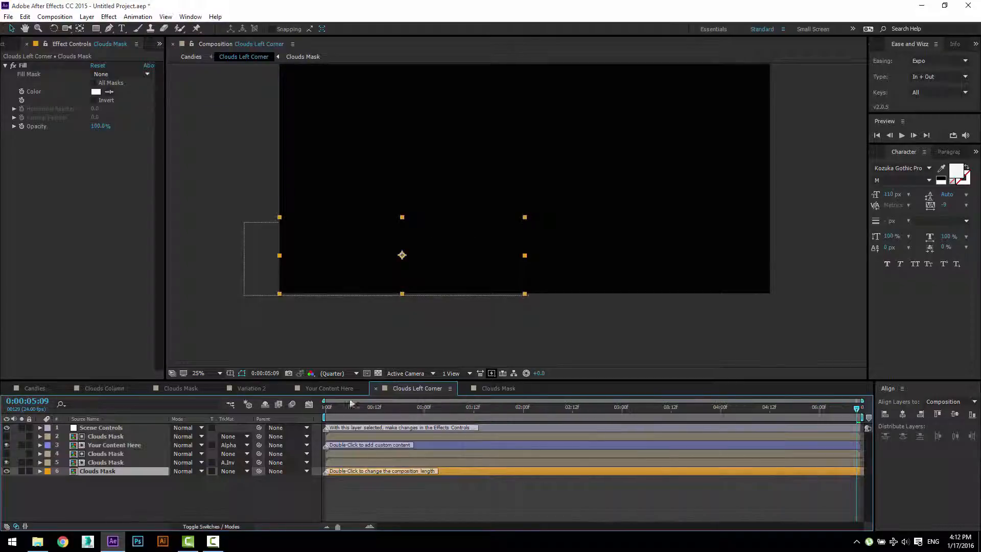
- Preview the edited left corner cloud over the candy footage from the start of the Candies composition
left_click(312, 388)
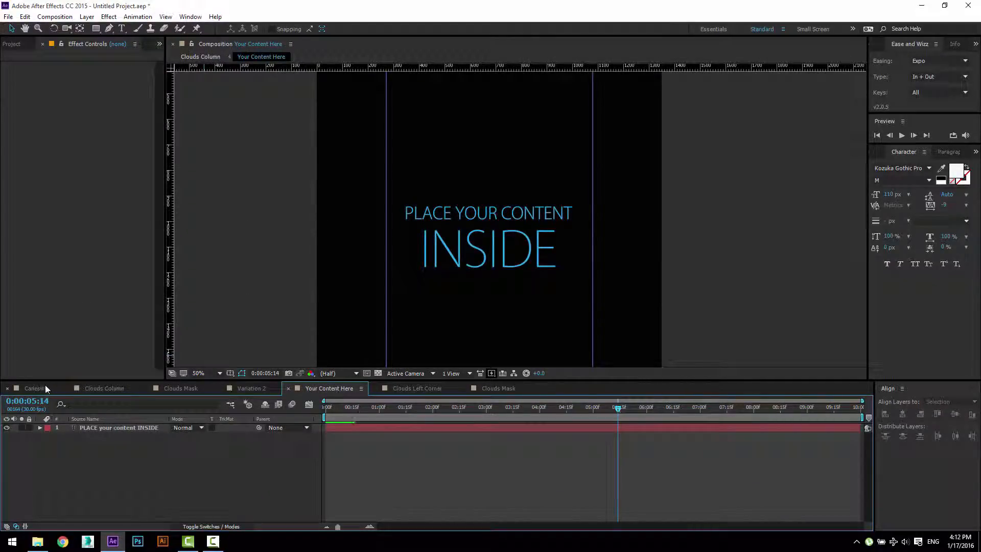
left_click(45, 388)
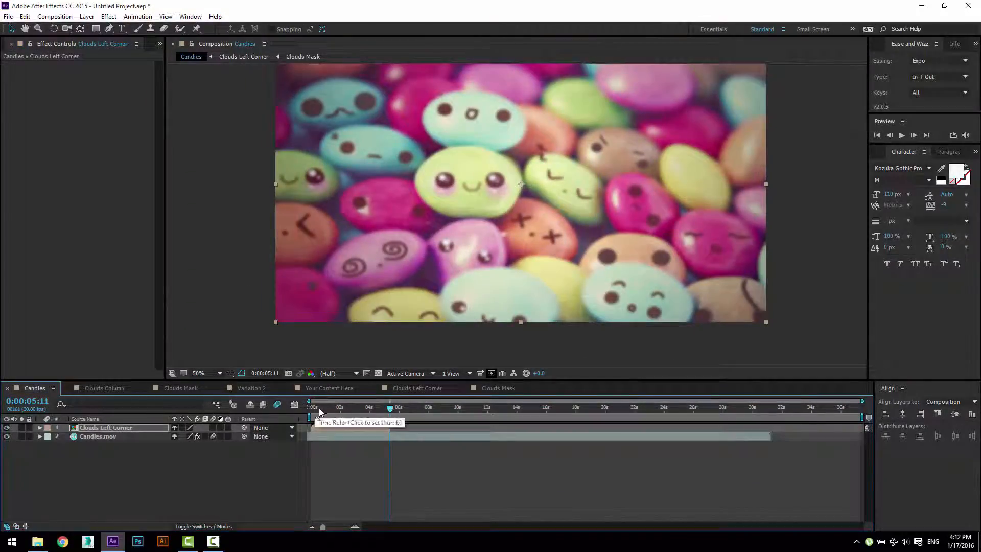
mouse_move(318, 410)
left_mouse_down()
mouse_move(350, 408)
mouse_move(309, 410)
left_mouse_up()
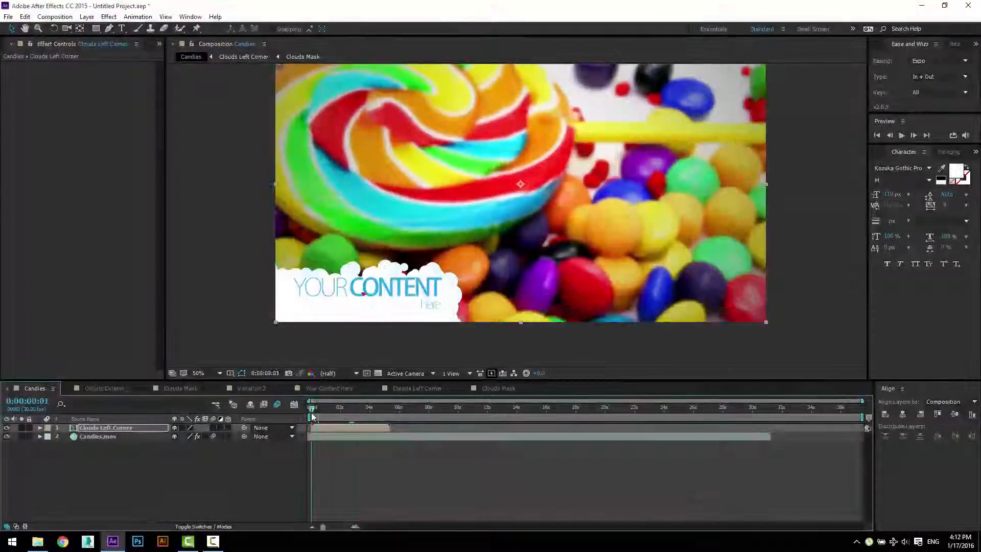
key("space")
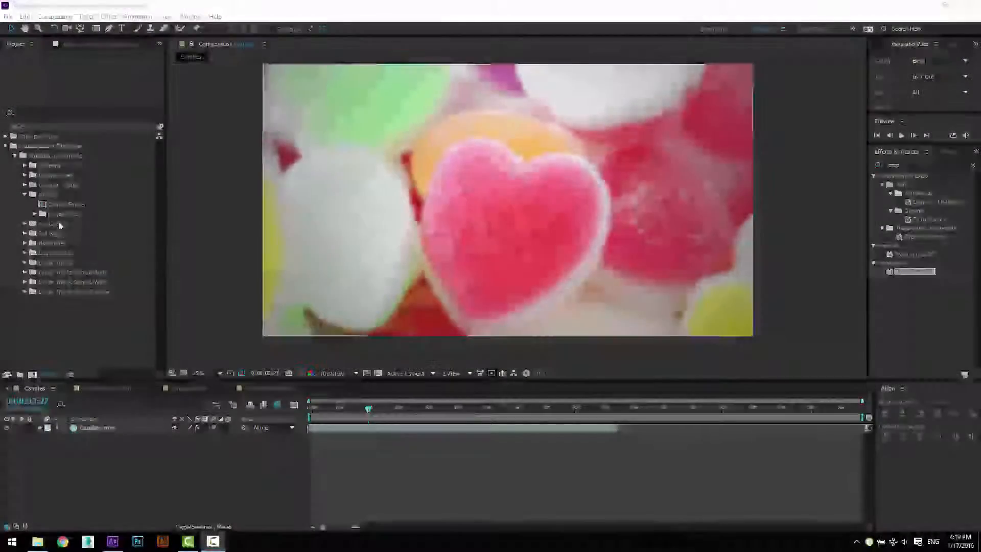
- Add Clouds Footer Slim from the Footer Slim folder above Candies.mov and move it down near the frame's lower edge
left_click(25, 195)
left_click(25, 204)
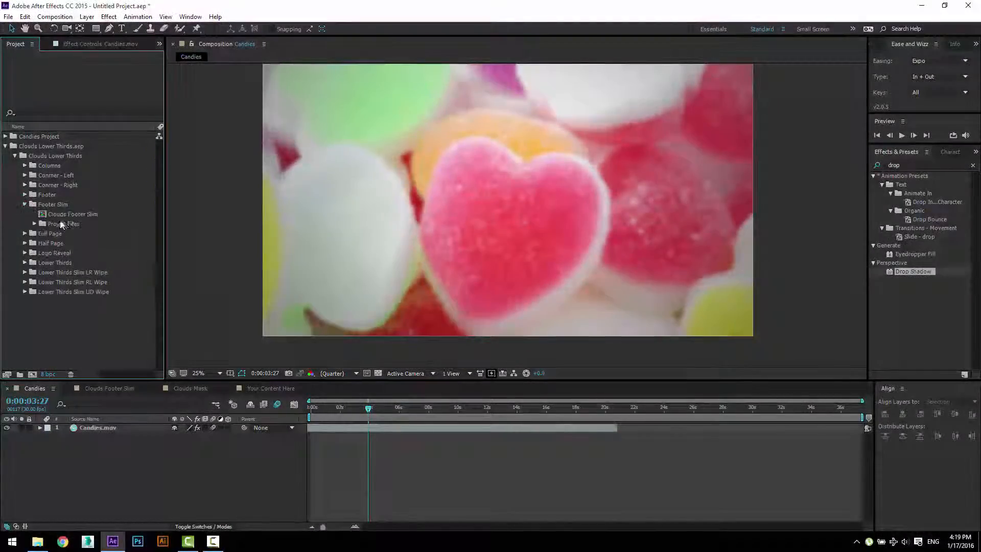
left_click_drag(83, 216, 104, 425)
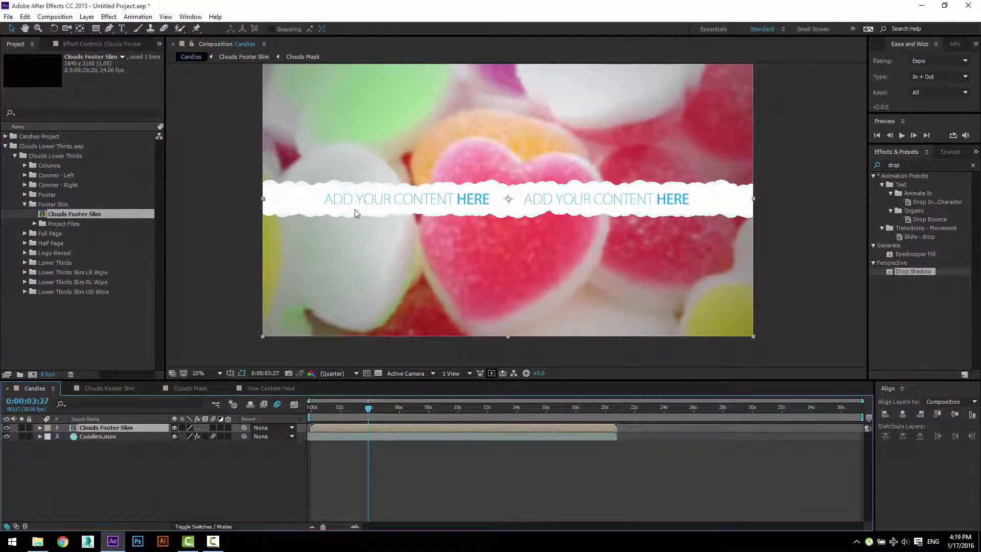
left_click_drag(355, 210, 350, 323)
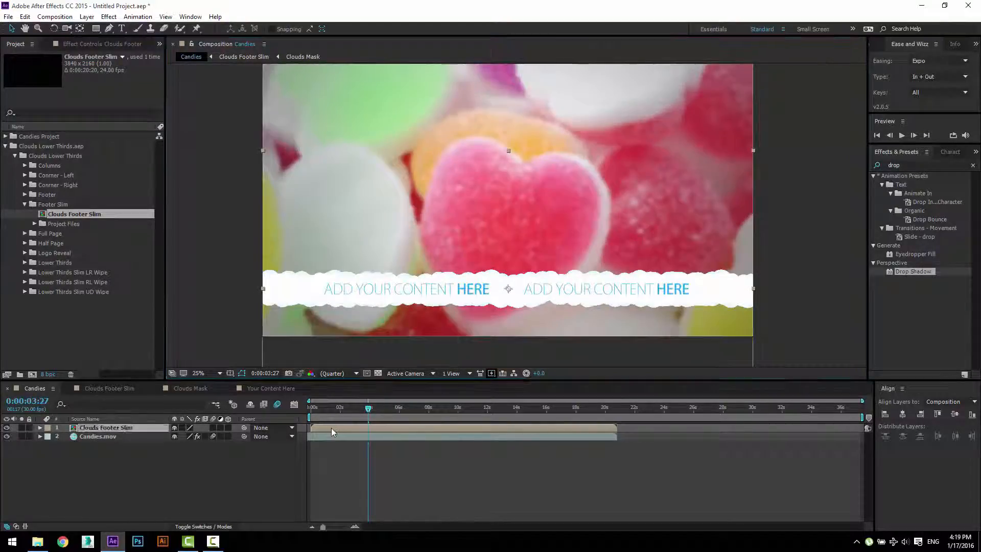
- In the Clouds Mask composition of Clouds Footer Slim, shorten still.png to end at 0:00:07:27 and start the closing Clouds Mask layer there
double_click(331, 427)
double_click(450, 473)
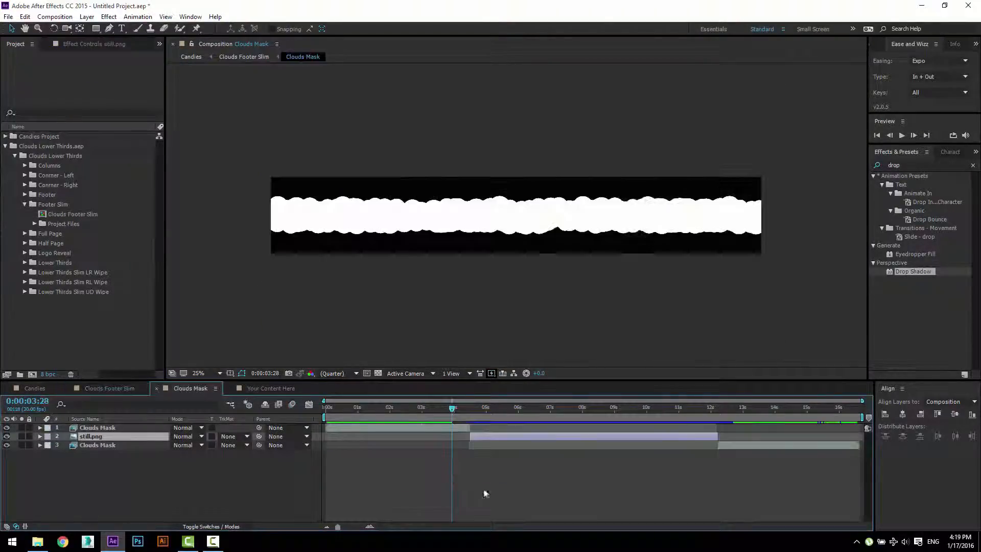
left_click_drag(442, 416, 541, 434)
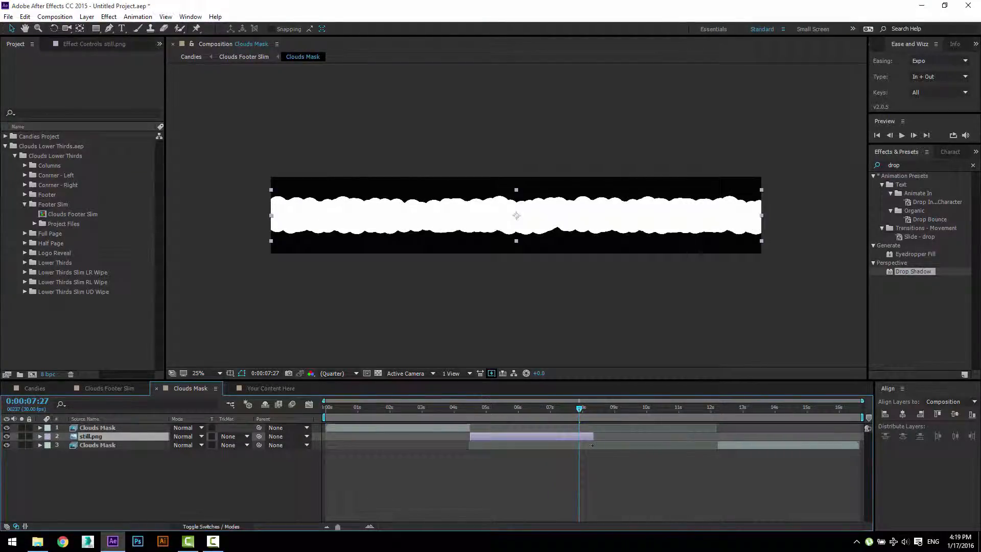
left_click_drag(750, 446, 617, 456)
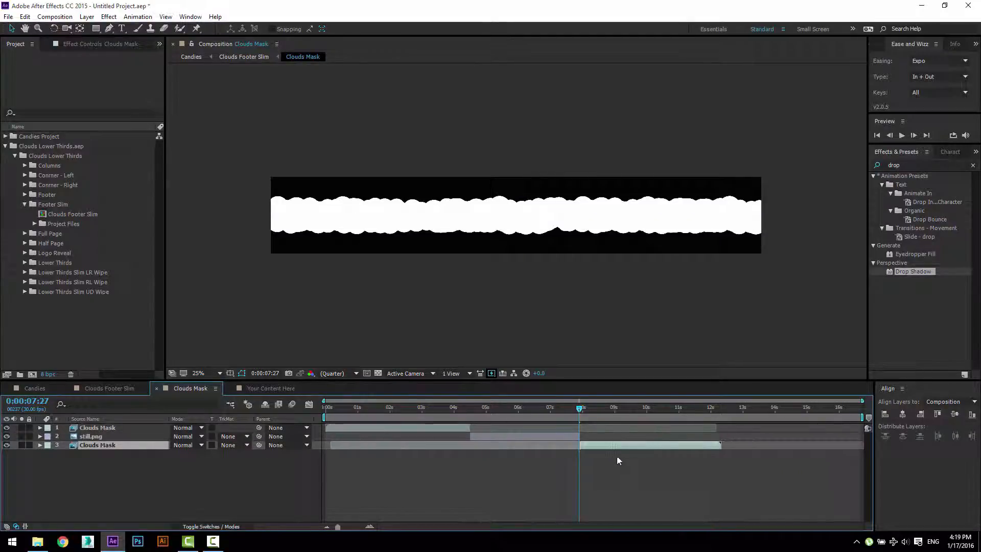
- End the footer's Clouds Mask work area at 0:00:12:09 and trim that composition to it
left_click(721, 410)
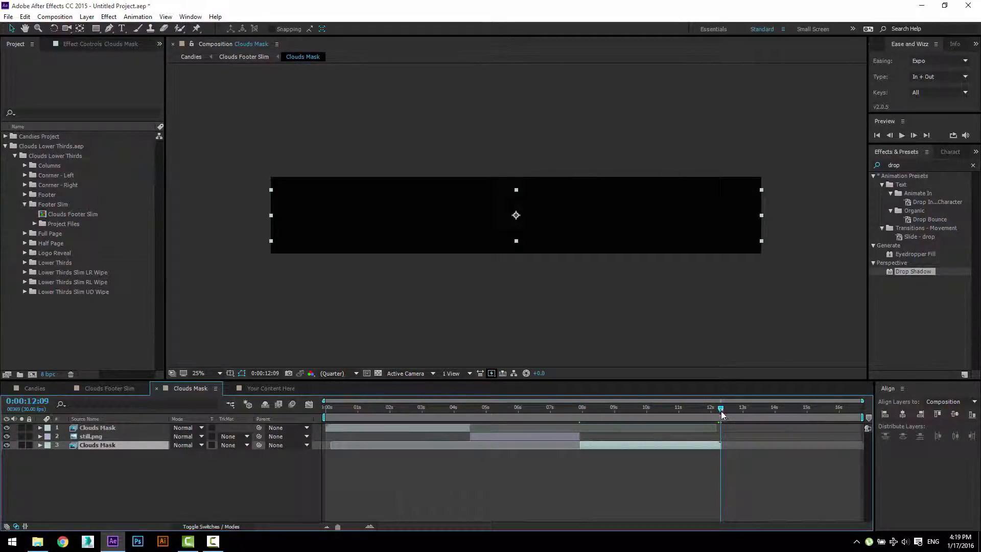
key("n")
right_click(713, 417)
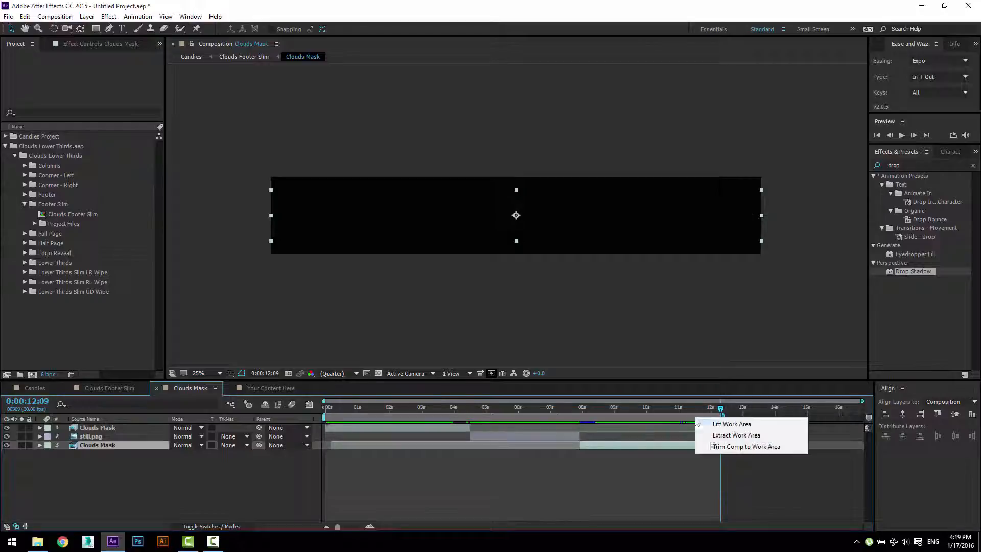
left_click(726, 446)
- Trim the Clouds Footer Slim composition to a work area ending at 0:00:12:07
left_click(109, 388)
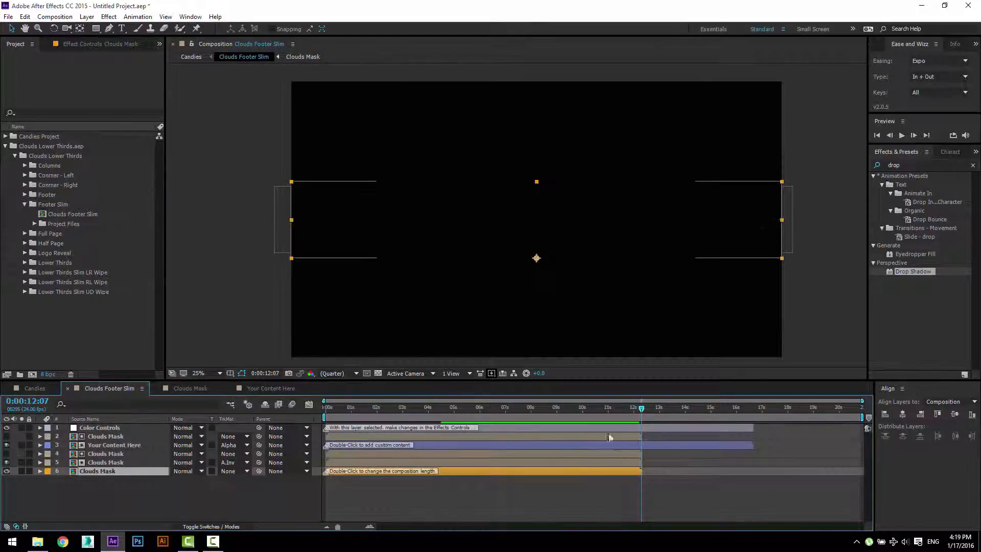
right_click(636, 417)
left_click(658, 446)
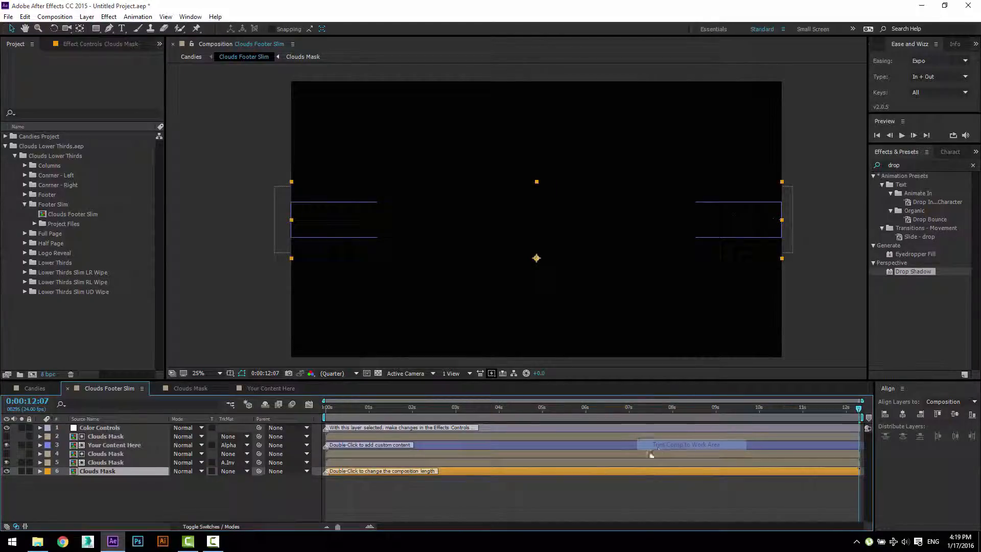
- In the slim footer's Your Content Here composition, delete the first text layer and move the remaining one to the strip's center
double_click(638, 445)
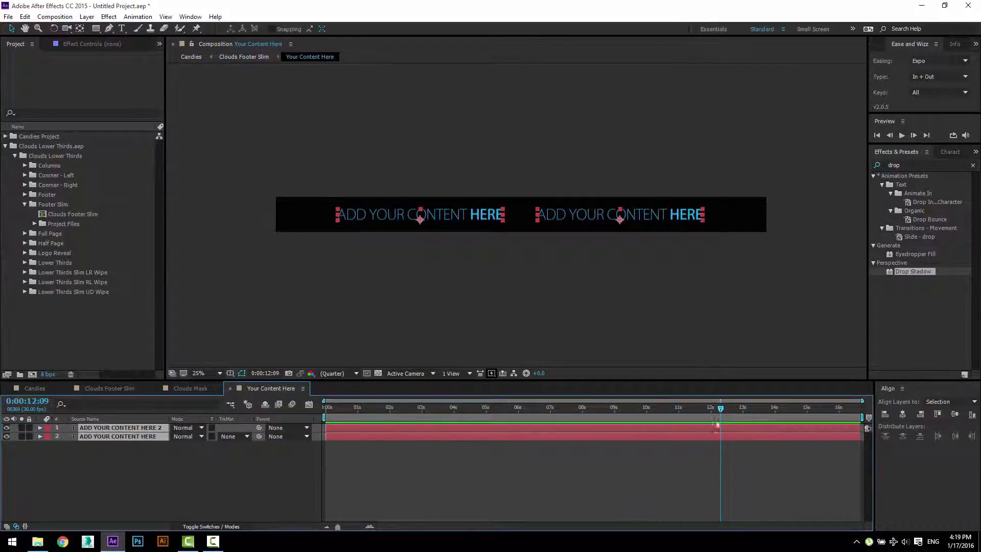
left_click(642, 419)
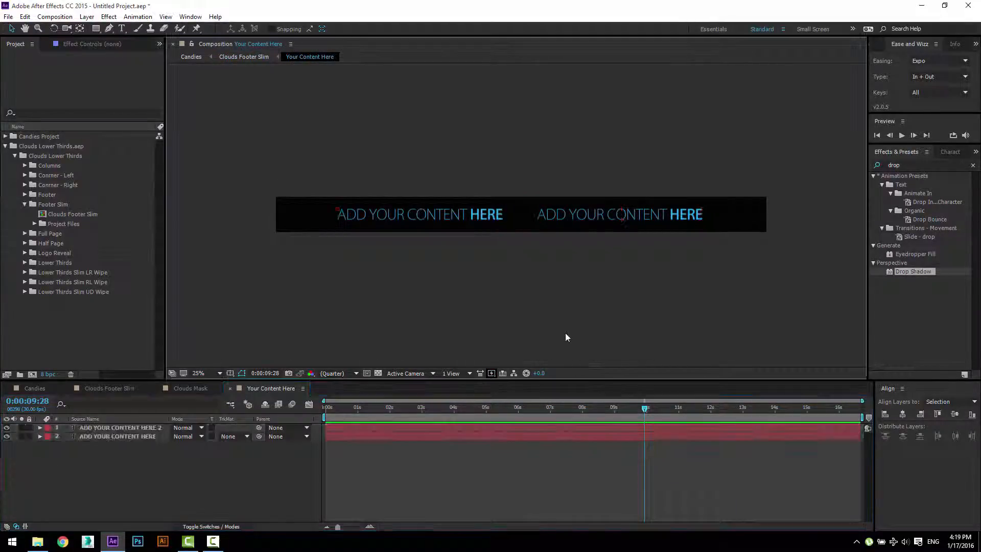
left_click(470, 218)
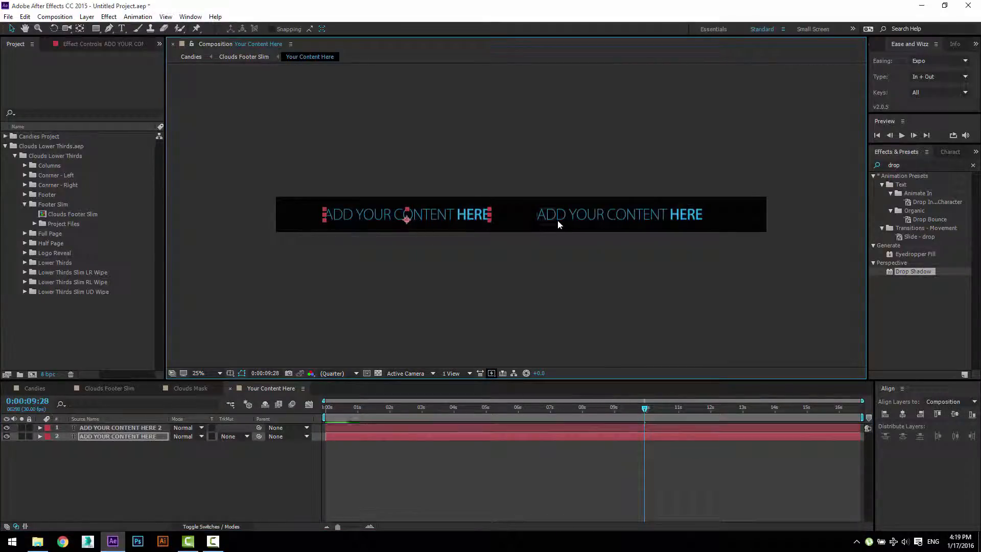
key("Delete")
left_click_drag(562, 216, 463, 222)
left_click(466, 270)
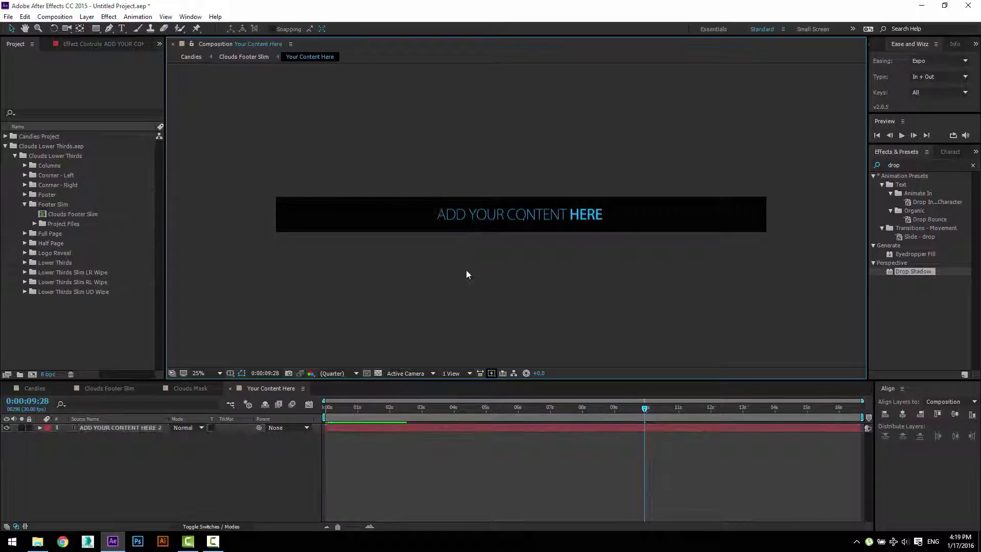
- Close Your Content Here, review Clouds Footer Slim, and play it over the Candies footage from the start
left_click(230, 389)
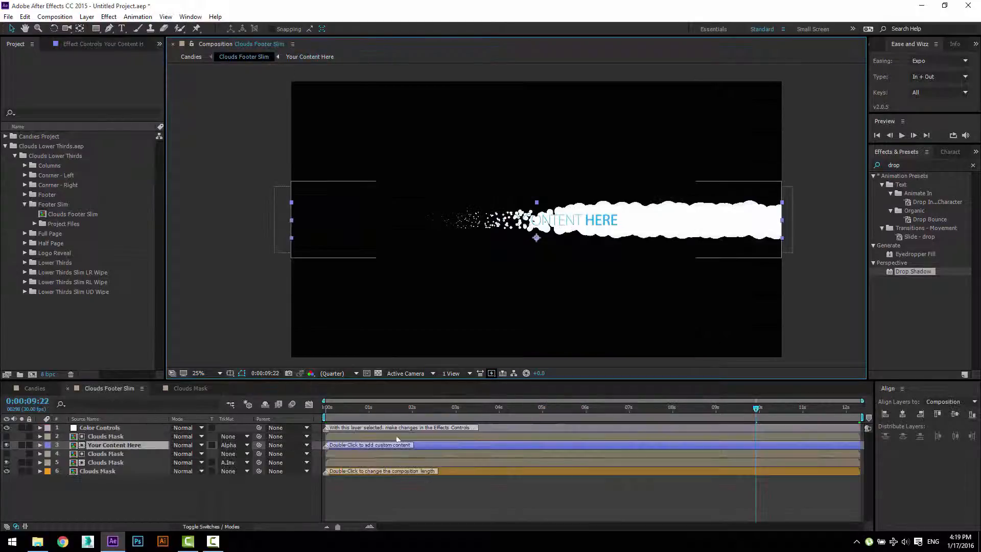
left_click_drag(329, 413, 569, 427)
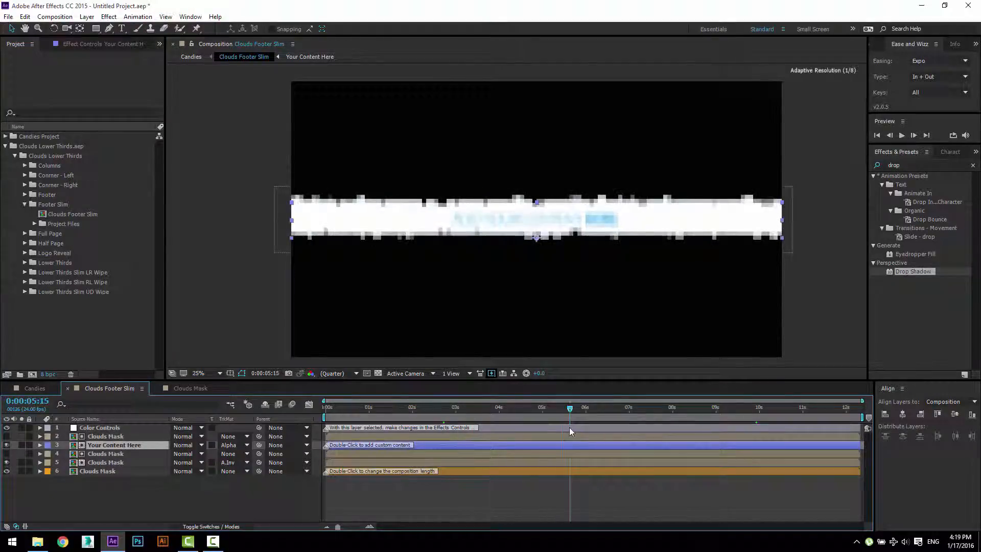
left_click(35, 388)
scroll(486, 270, "up", 2)
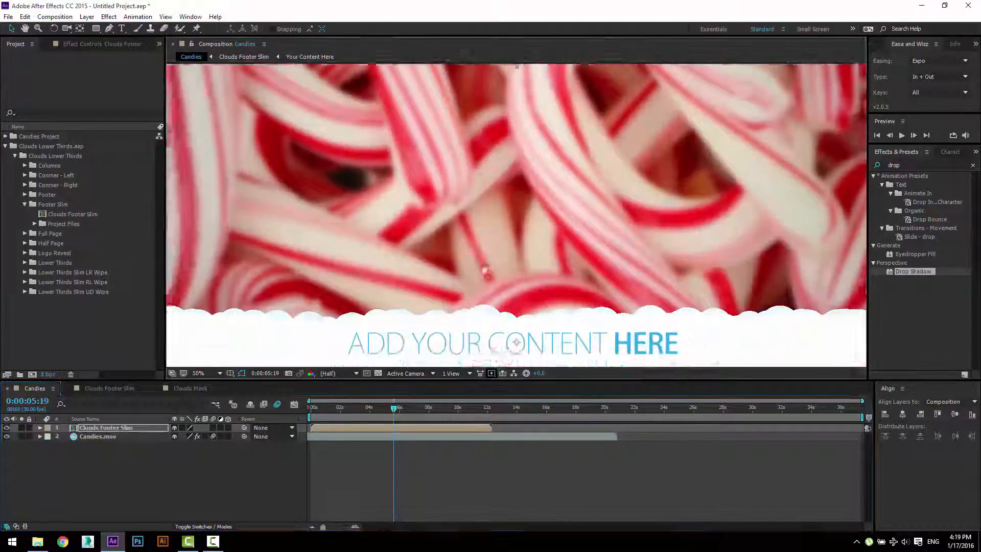
left_click_drag(485, 271, 462, 195)
left_click(311, 409)
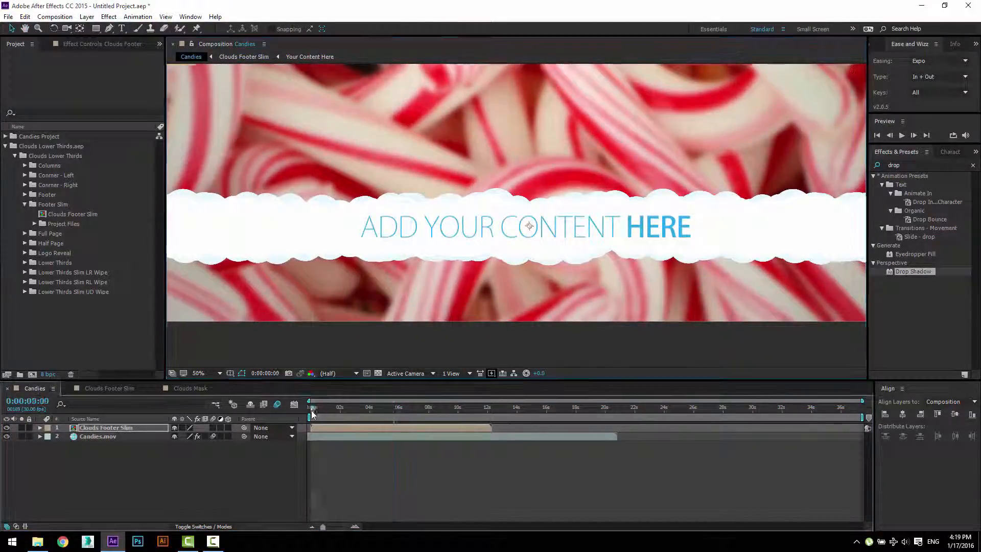
key("space")
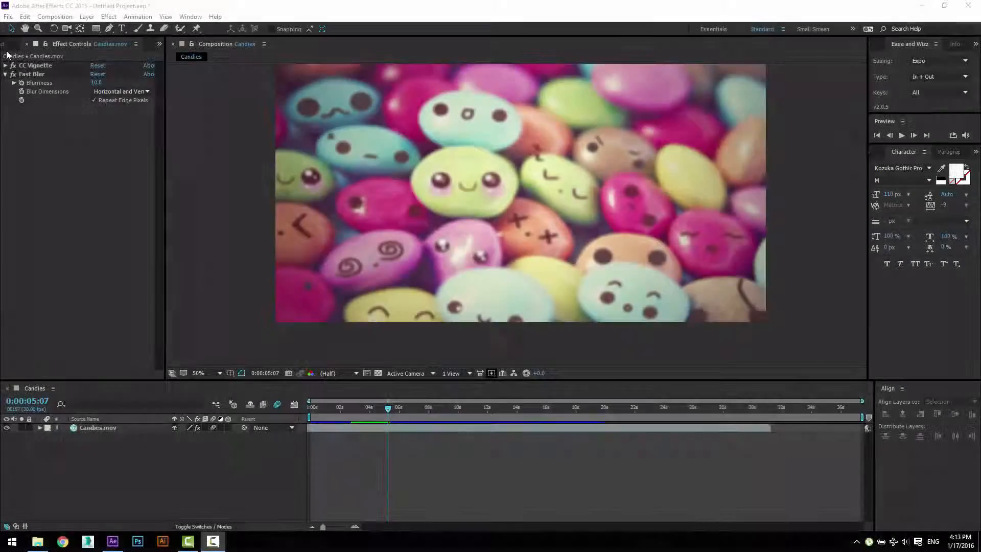
- Add Clouds Footer from the Footer folder above Candies.mov and fit it to the composition size
left_click(7, 45)
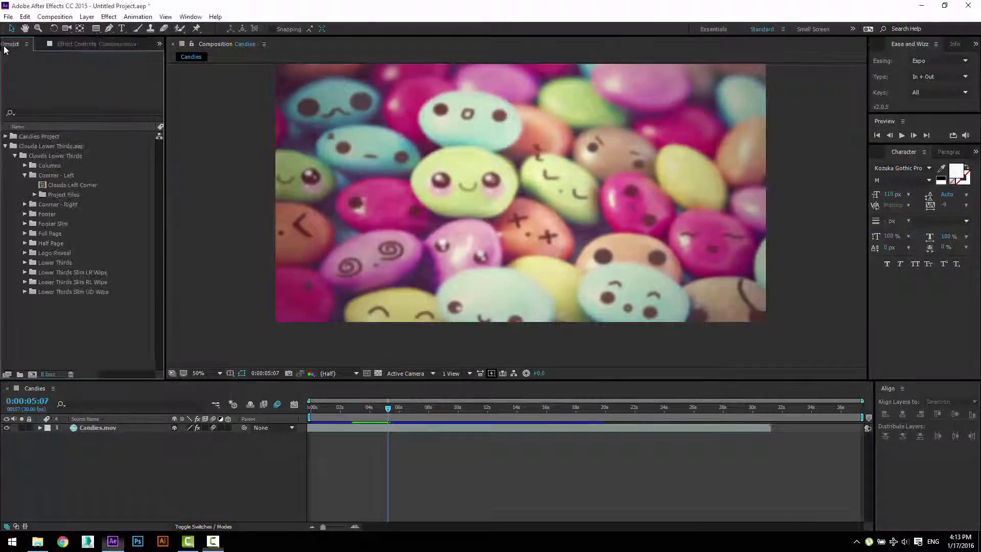
left_click(24, 176)
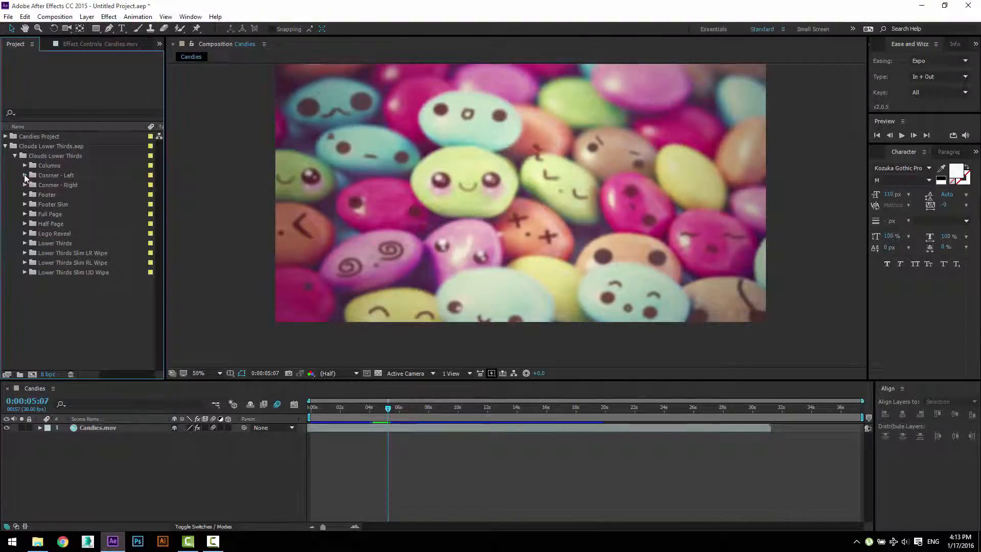
left_click(25, 194)
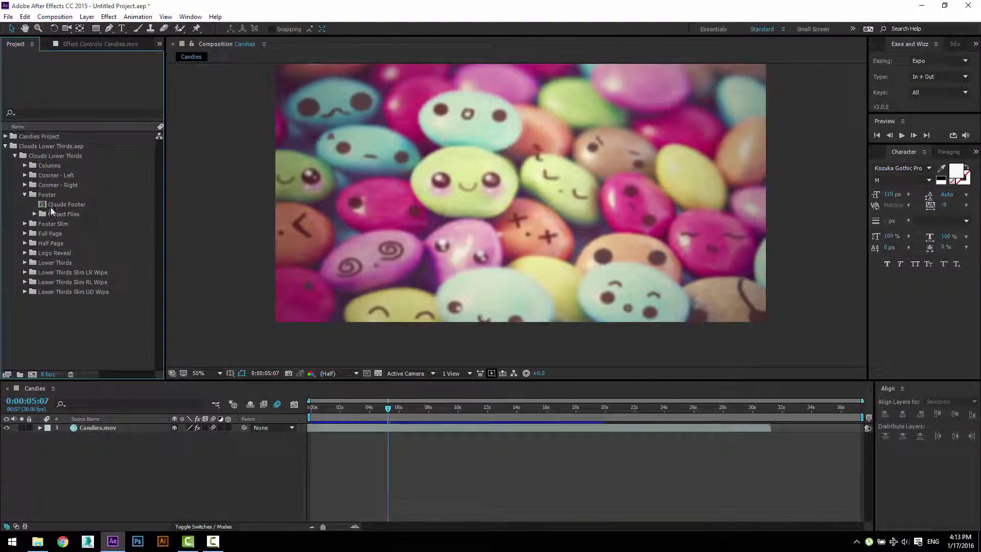
left_click_drag(50, 205, 86, 434)
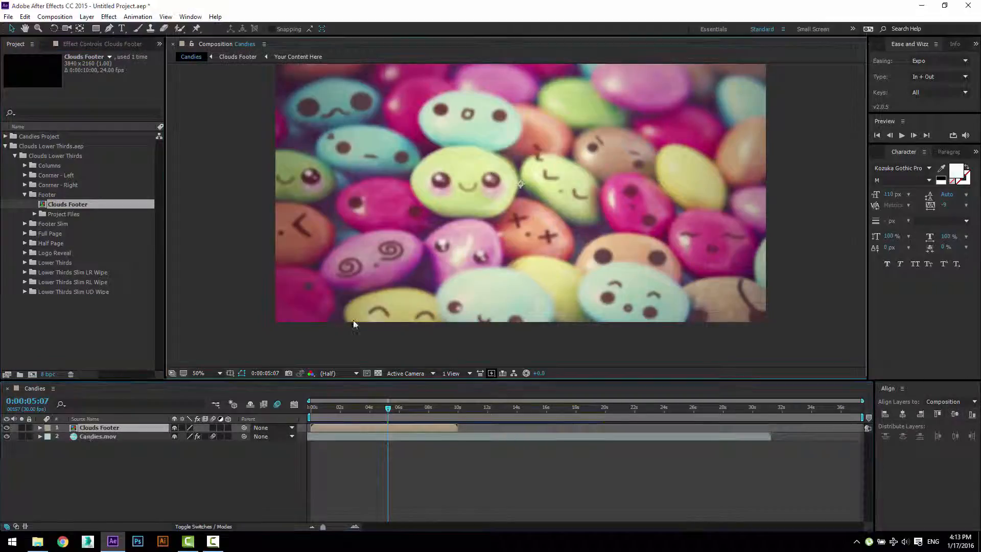
key("comma")
right_click(391, 287)
mouse_move(450, 170)
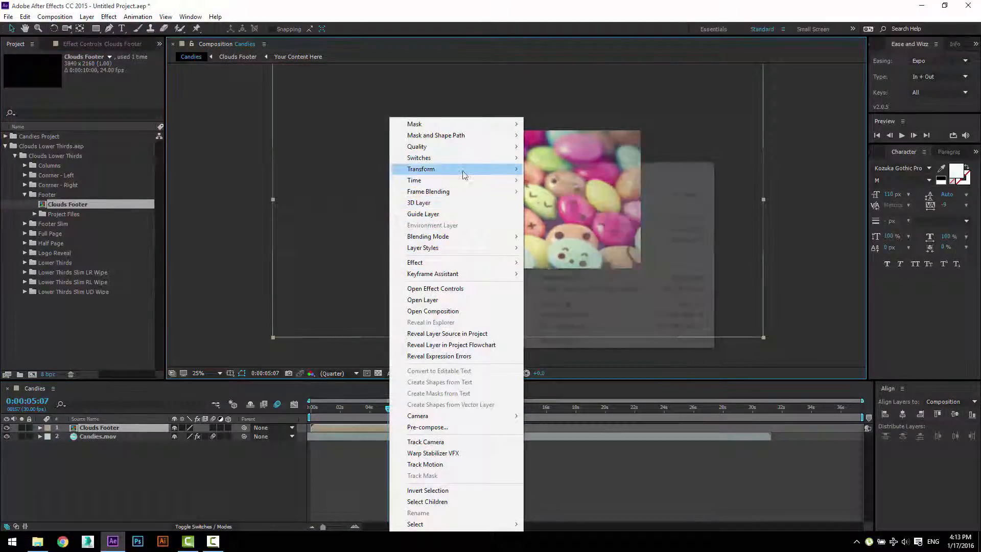
left_click(583, 304)
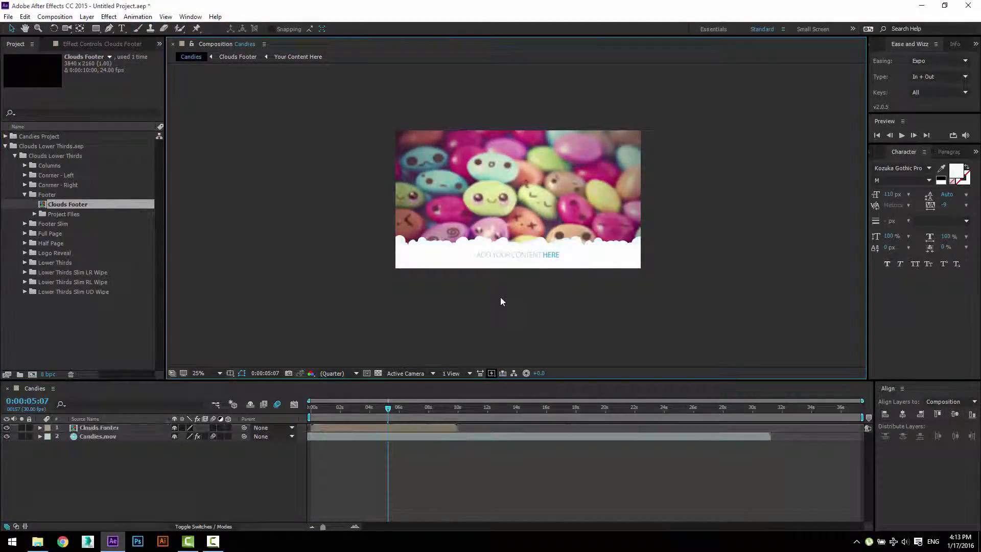
- In the Clouds Mask composition of Clouds Footer, shorten still.png to end just before 0:00:05:00 and start the closing Clouds Mask layer there
scroll(526, 259, "up", 4)
left_click_drag(522, 289, 515, 182)
double_click(386, 427)
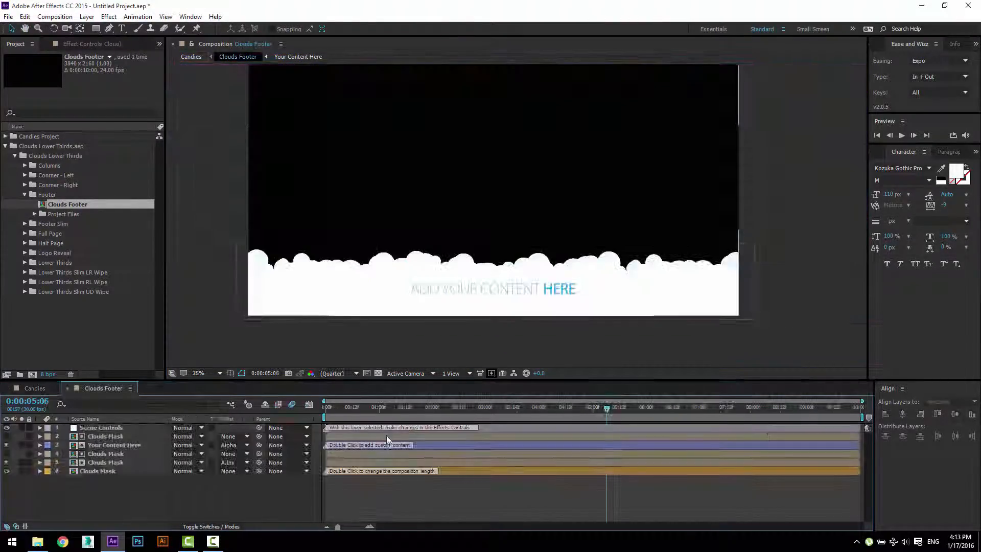
double_click(458, 473)
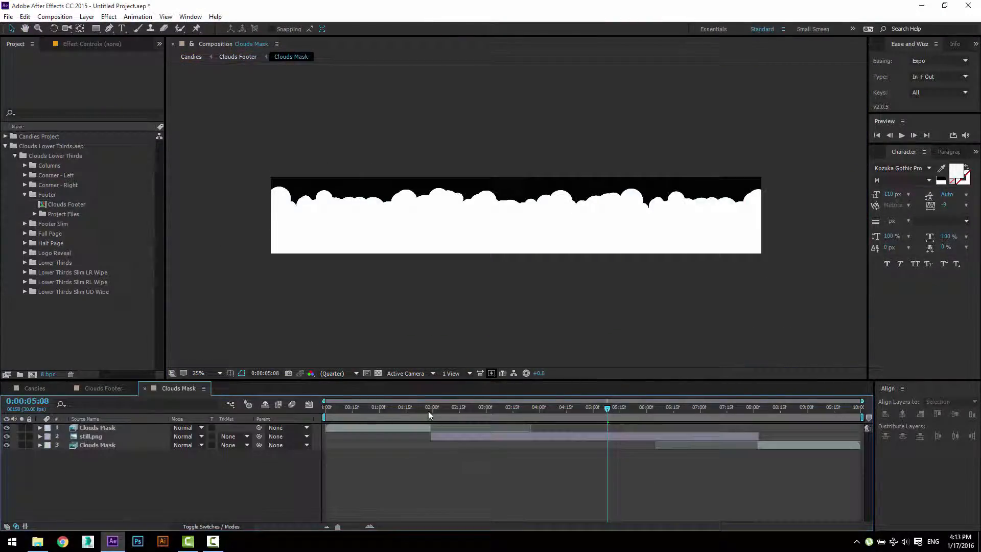
left_click_drag(756, 438, 581, 438)
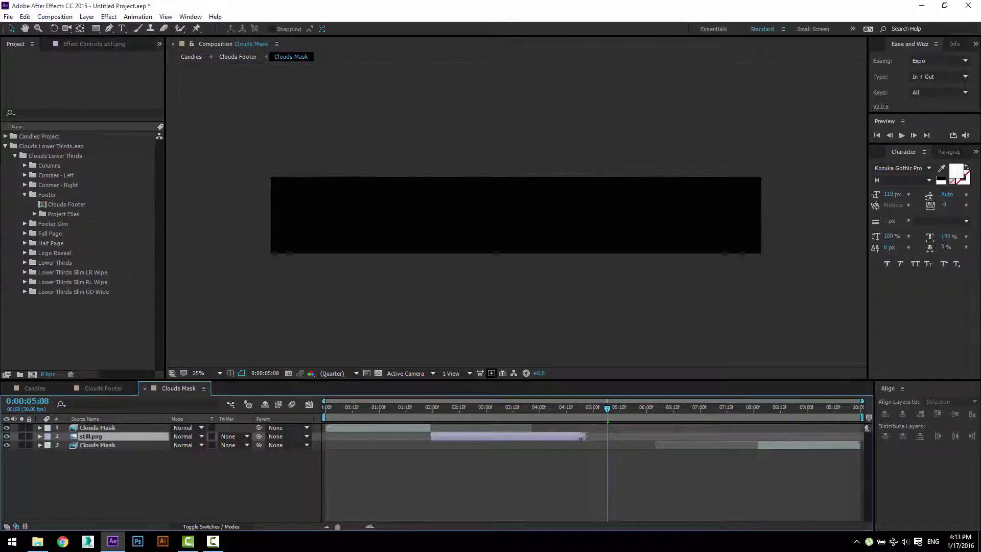
left_click_drag(773, 449, 609, 443)
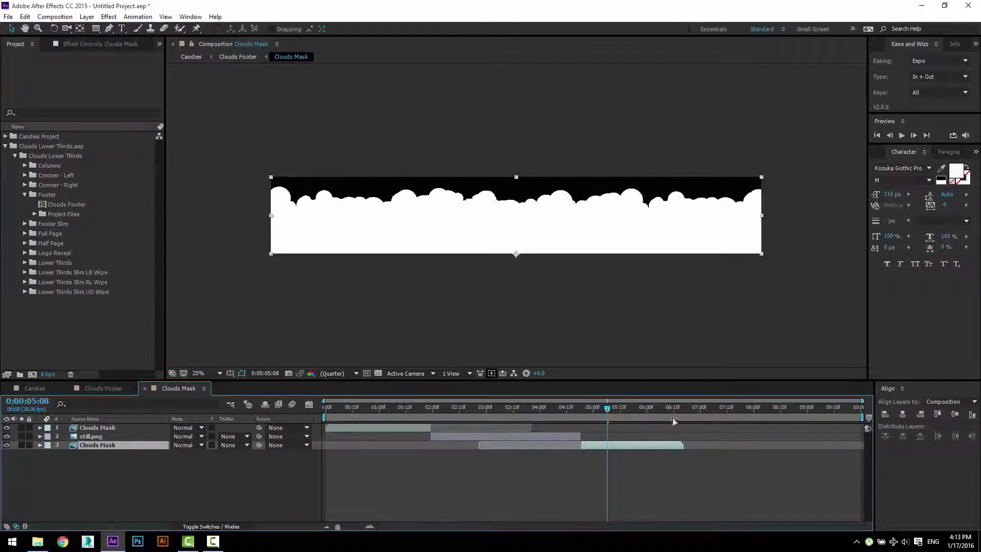
- End the Clouds Mask work area at 0:00:06:20, where the closing clouds layer ends
left_click(686, 408)
left_click_drag(686, 408, 682, 409)
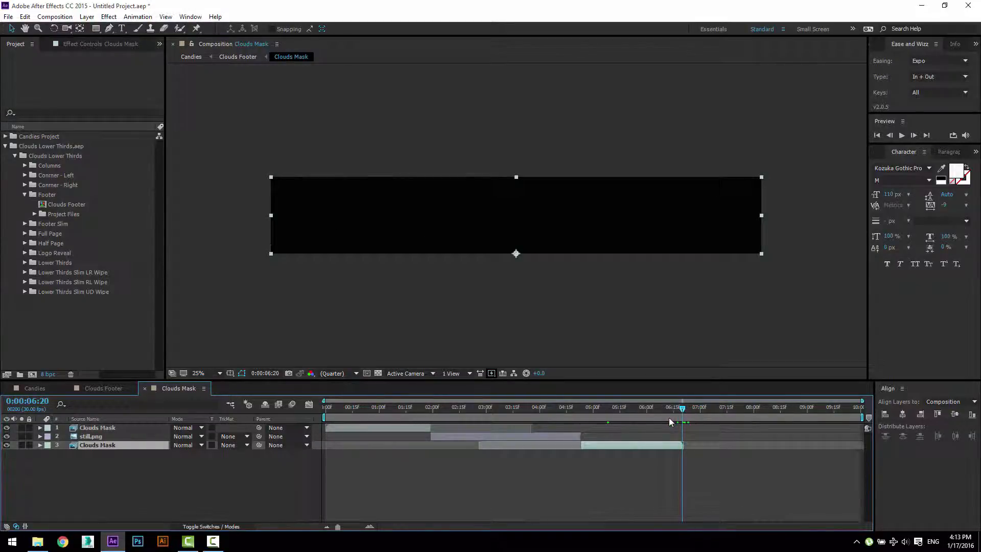
key("n")
- Trim the Clouds Footer composition to a work area ending at 0:00:06:16
left_click(121, 389)
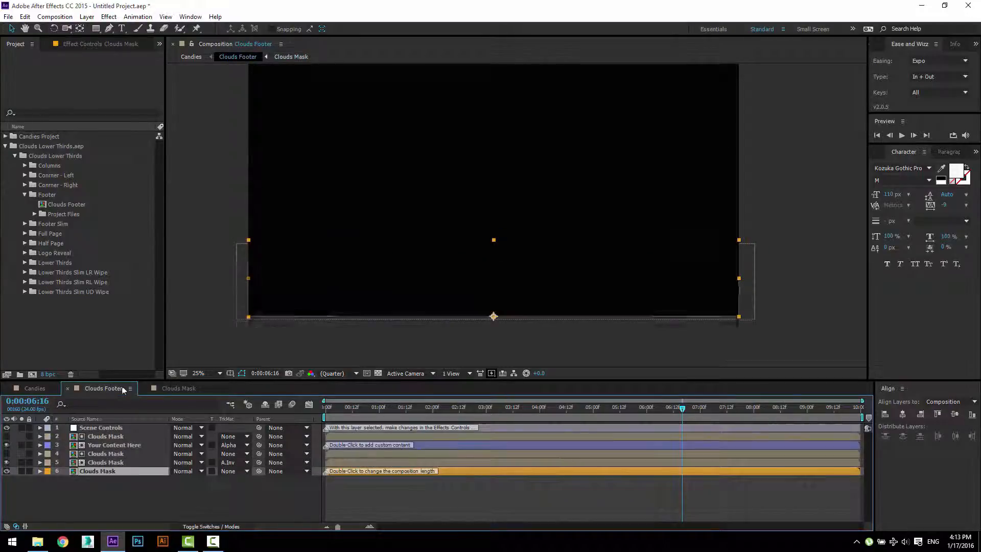
left_click(681, 408)
key("n")
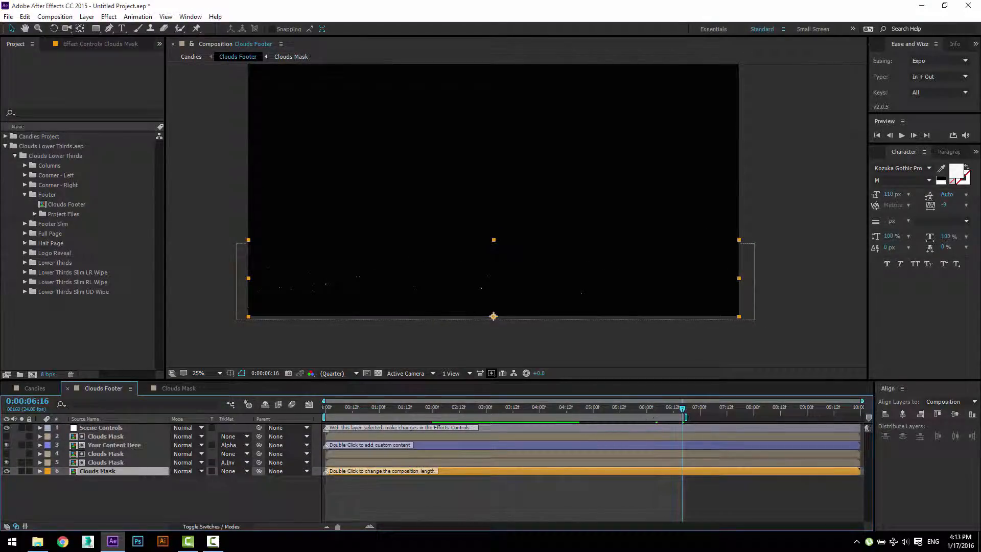
right_click(648, 417)
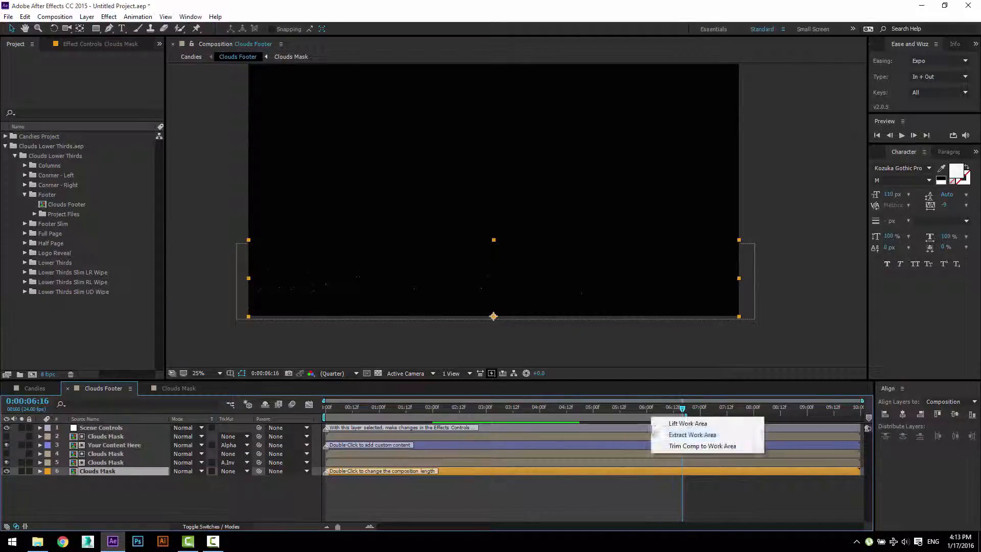
left_click(680, 444)
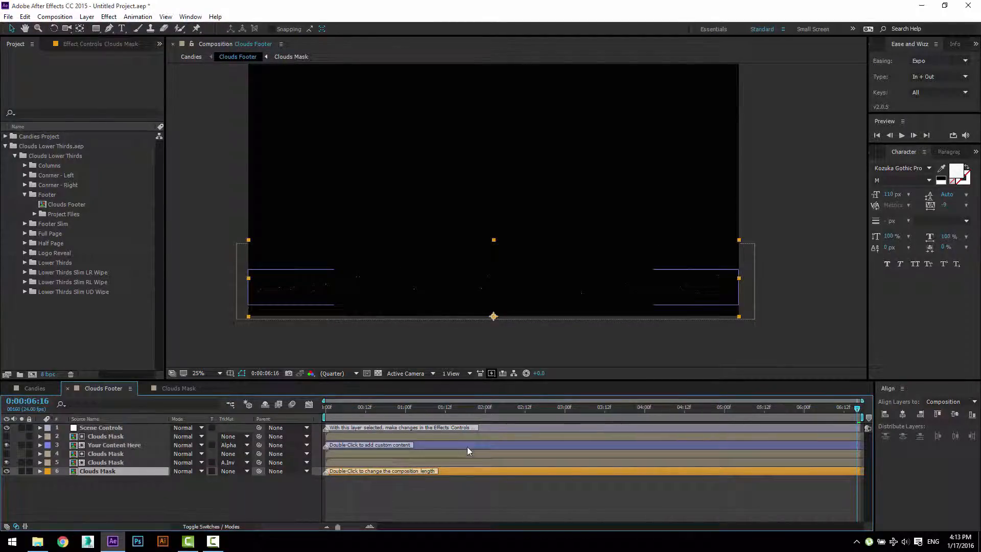
- In the footer's Your Content Here composition, duplicate the text layer and place the two copies side by side
double_click(467, 446)
left_click(503, 219)
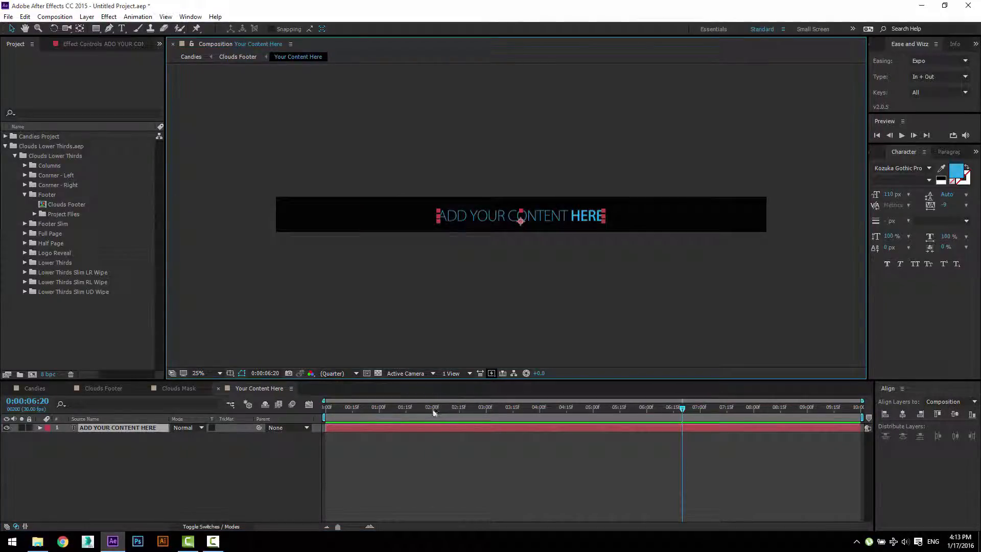
left_click(350, 407)
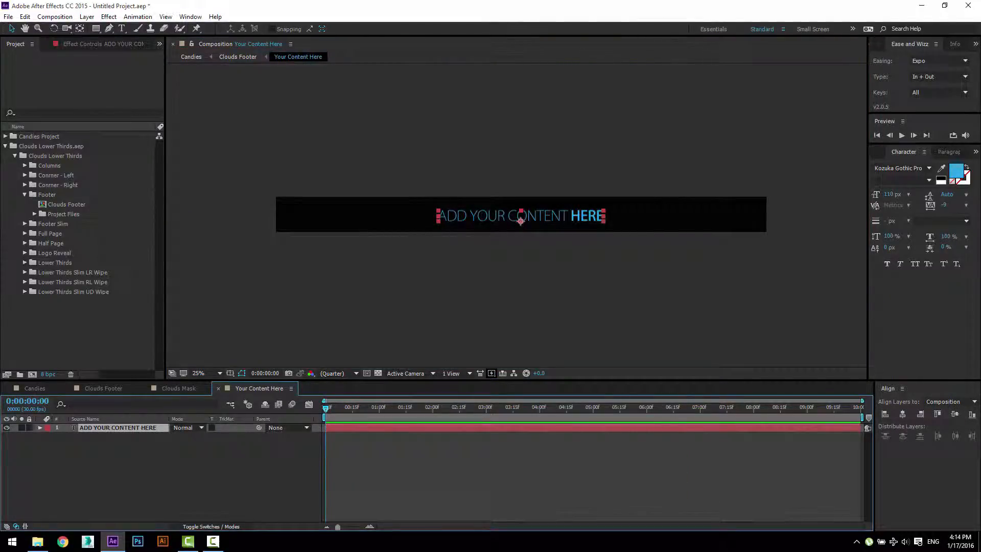
left_click_drag(485, 216, 600, 226)
key("ctrl+d")
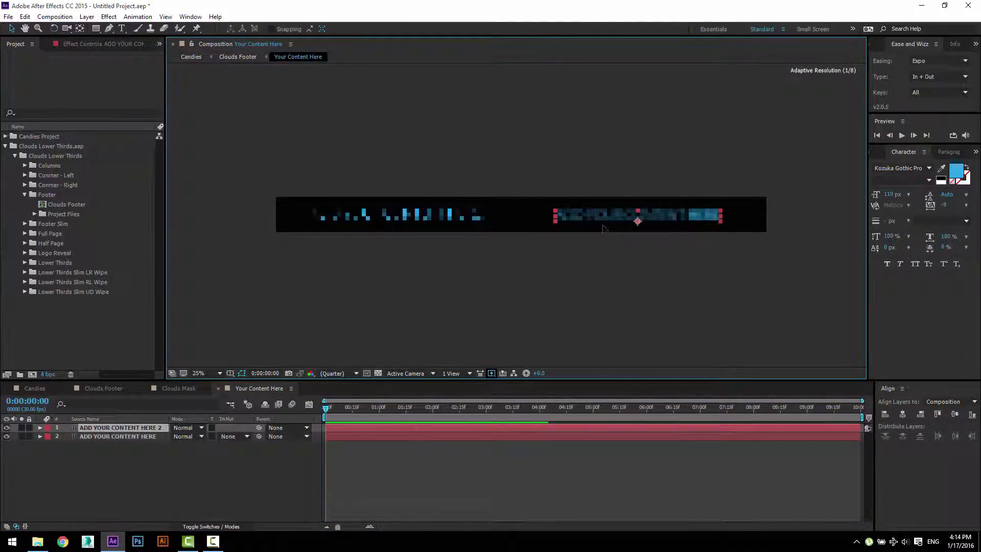
left_click(535, 276)
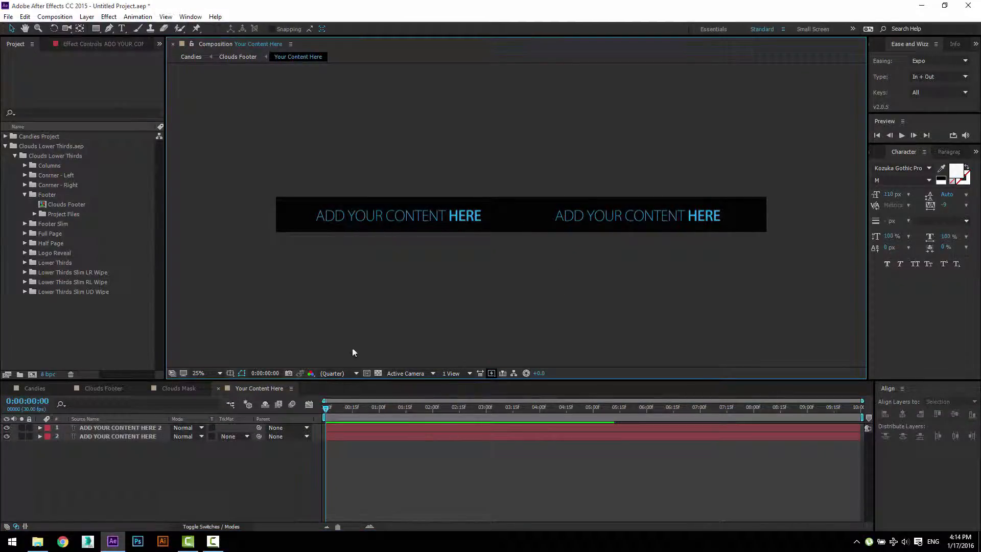
- Close the Your Content Here and Clouds Mask compositions and set the current time in Clouds Footer to 0:00:01:06
left_click(218, 389)
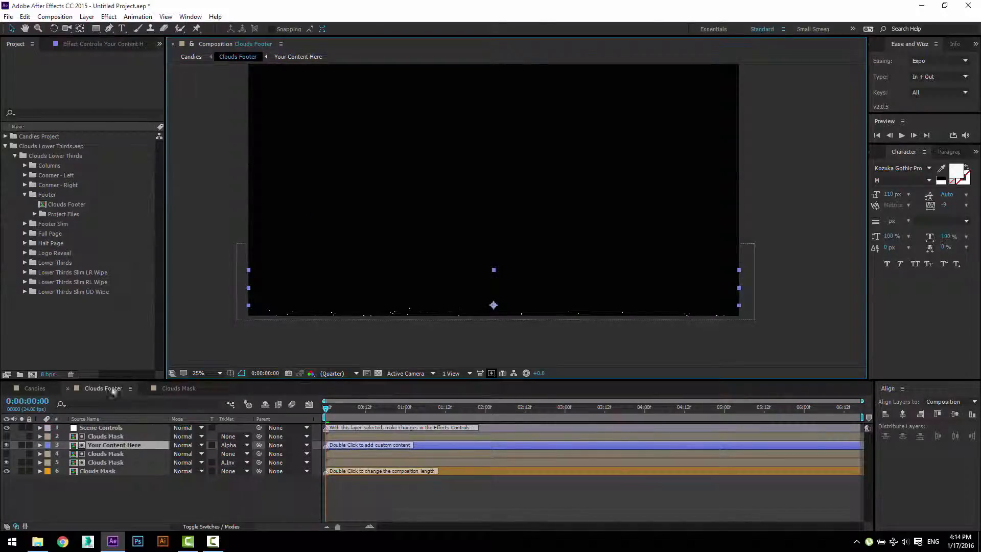
left_click(168, 389)
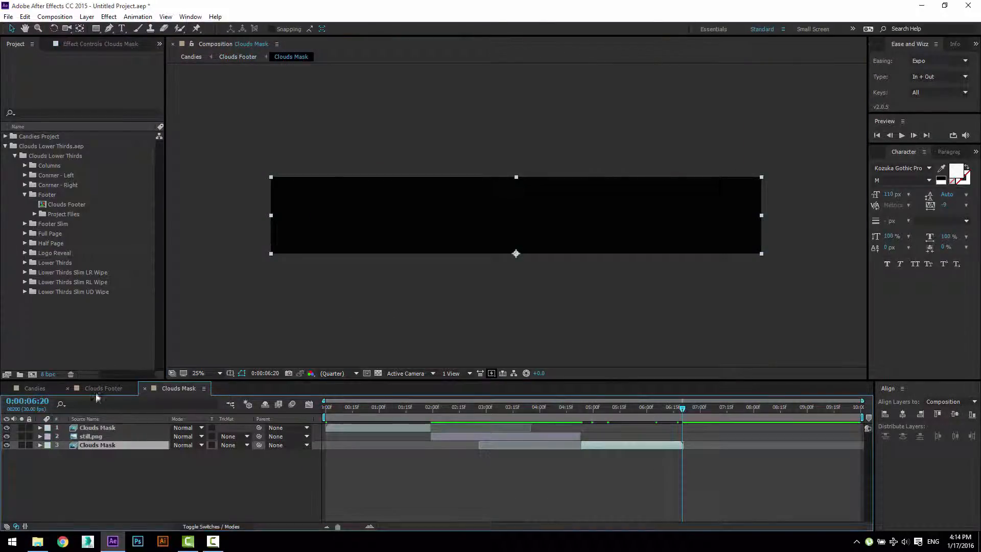
left_click(145, 390)
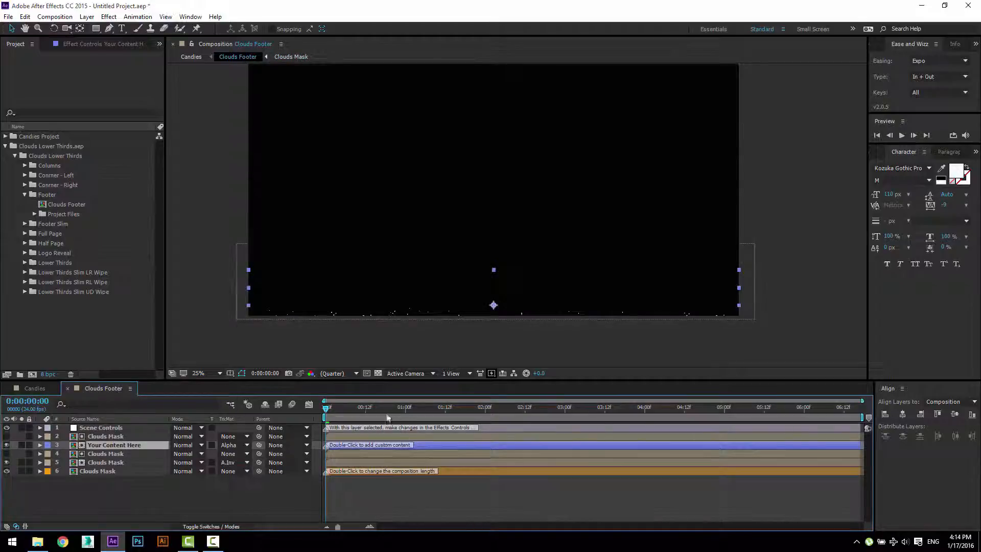
left_click_drag(388, 411, 425, 406)
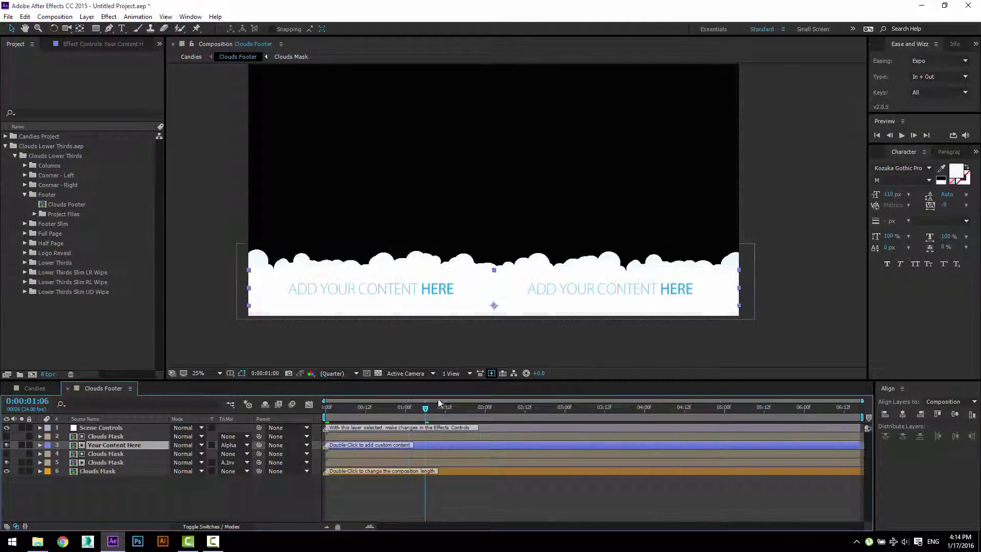
- Try a pink Cloud Color, D36969, on the Scene Controls layer of Clouds Footer
left_click(131, 428)
left_click(117, 45)
left_click(96, 76)
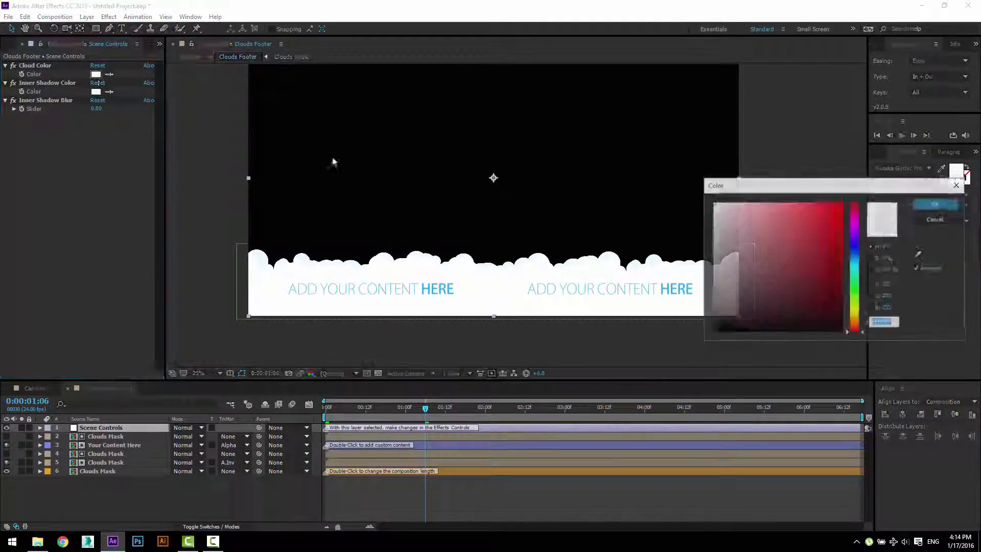
mouse_move(765, 260)
left_mouse_down()
mouse_move(778, 274)
mouse_move(777, 225)
left_mouse_up()
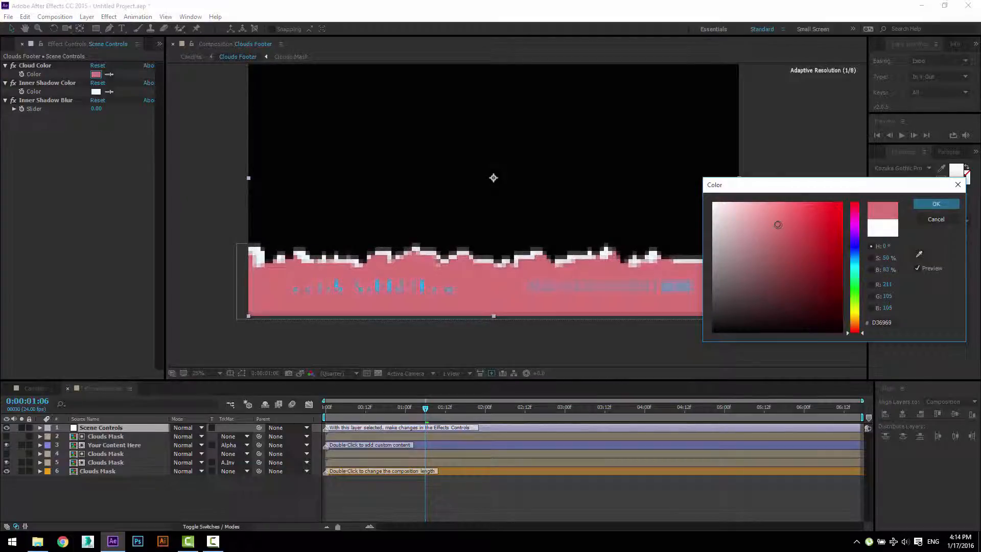
left_click(935, 219)
- Try a different Inner Shadow Color on the Scene Controls layer of Clouds Footer
left_click(95, 92)
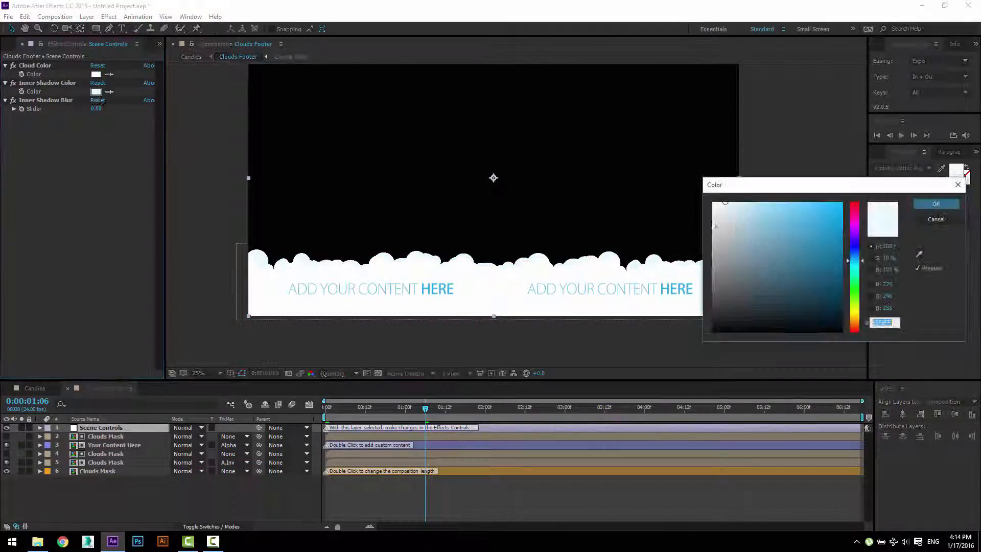
left_click(790, 245)
left_click(936, 219)
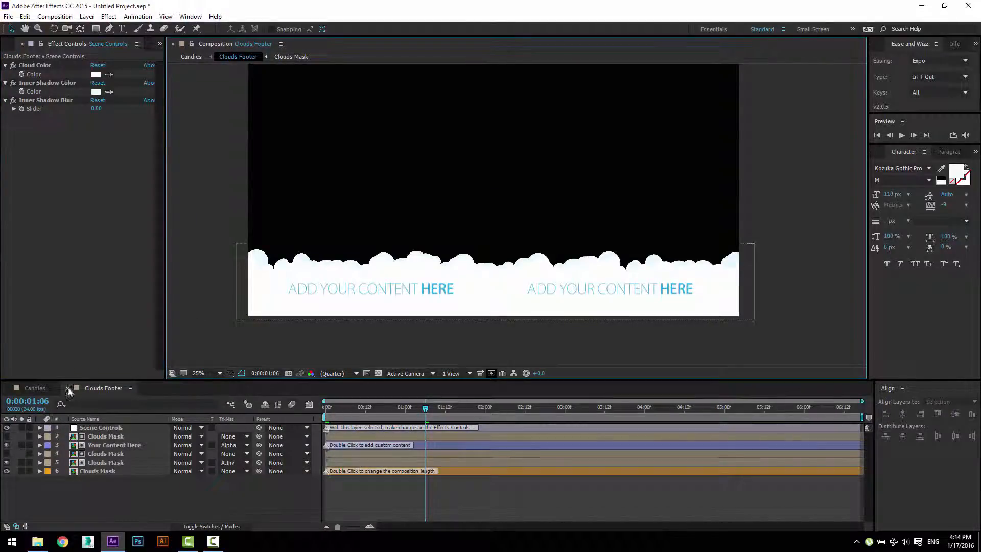
- Close Clouds Footer, slide the Candies.mov layer earlier in the Candies composition, and preview the footer from 0:00:00:00
left_click(67, 390)
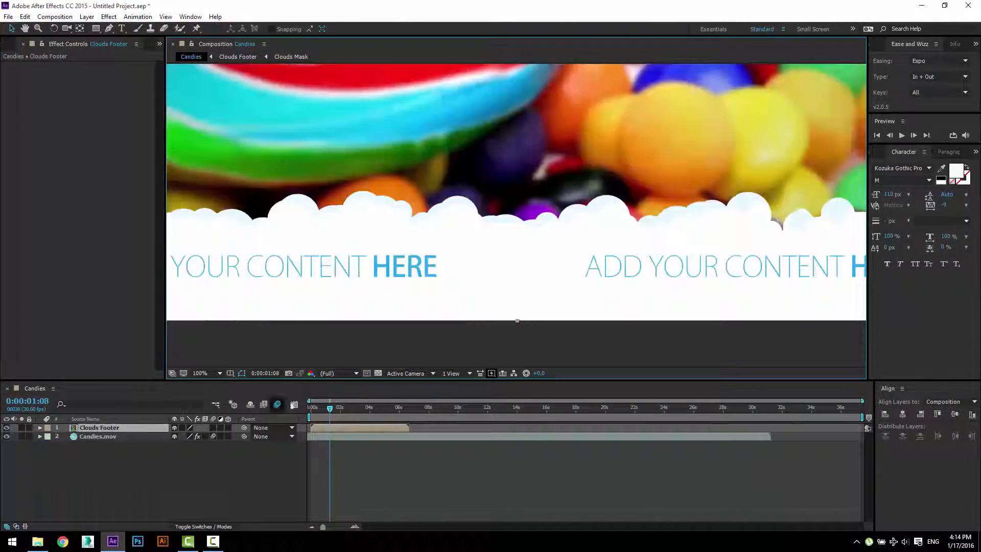
left_click_drag(316, 409, 310, 407)
scroll(396, 185, "down", 1)
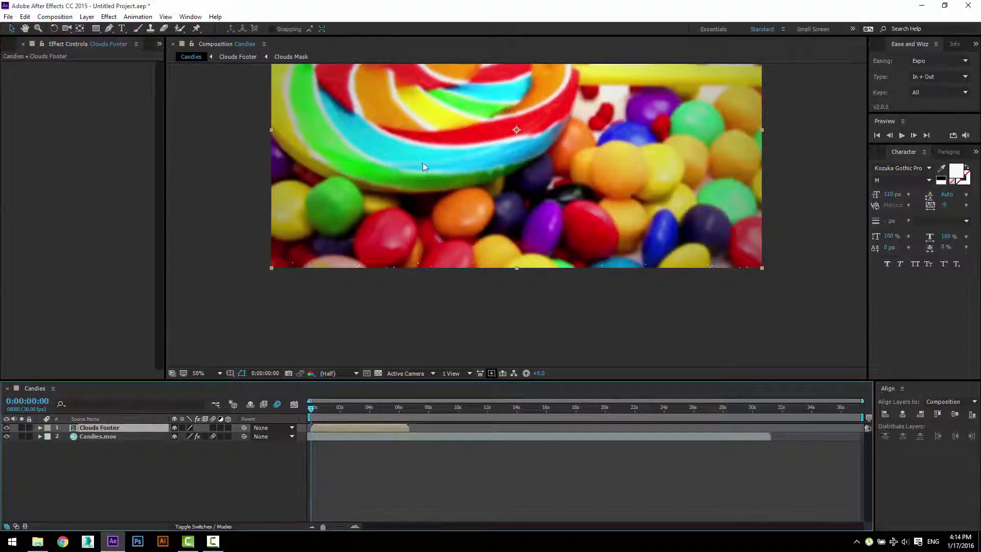
left_click_drag(421, 168, 412, 243)
left_click_drag(377, 438, 274, 434)
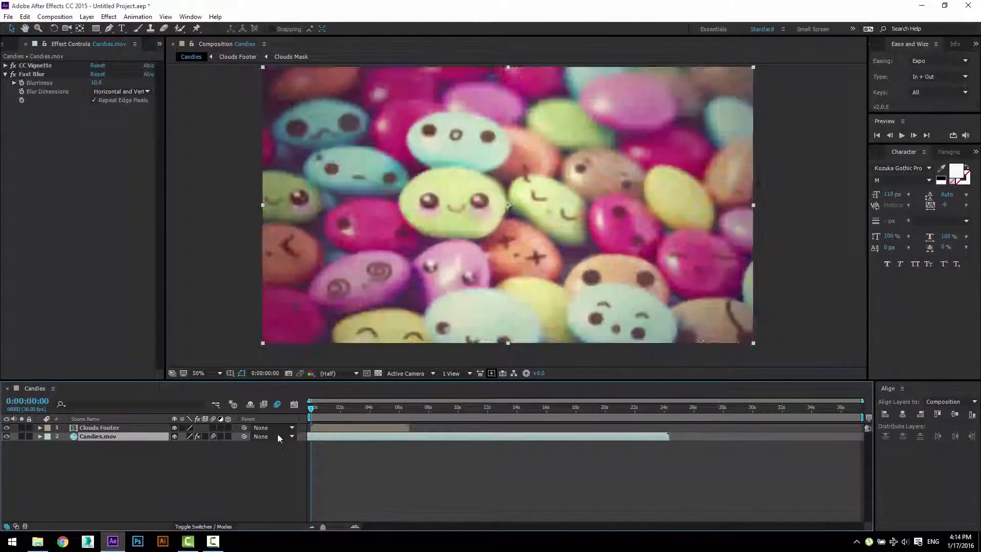
key("space")
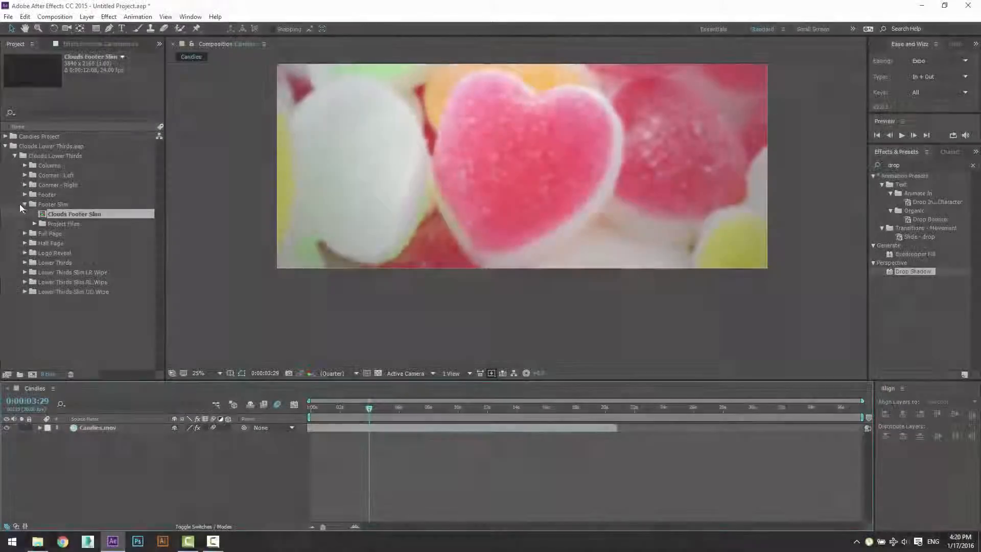
- Add the Cloud Full Page composition from the Full Page folder to Candies, above the Candies.mov layer
left_click(24, 204)
left_click(25, 213)
left_click_drag(69, 224, 97, 428)
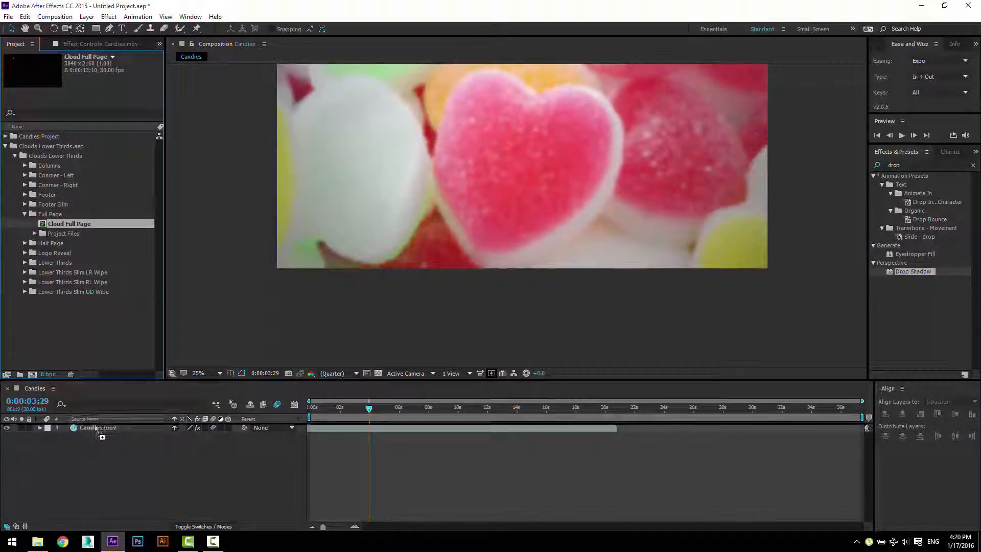
- Examine the cloud edges of the full-page element up close over the Candies footage
scroll(572, 139, "up", 2)
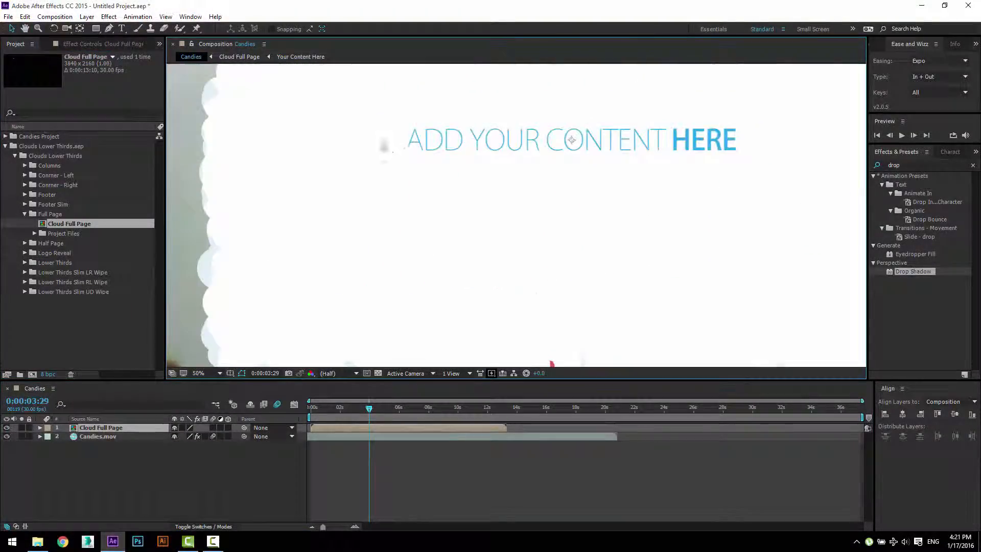
left_click_drag(382, 142, 387, 355)
scroll(259, 175, "up", 1)
left_click_drag(258, 176, 396, 265)
left_click_drag(654, 322, 245, 306)
scroll(430, 274, "down", 1)
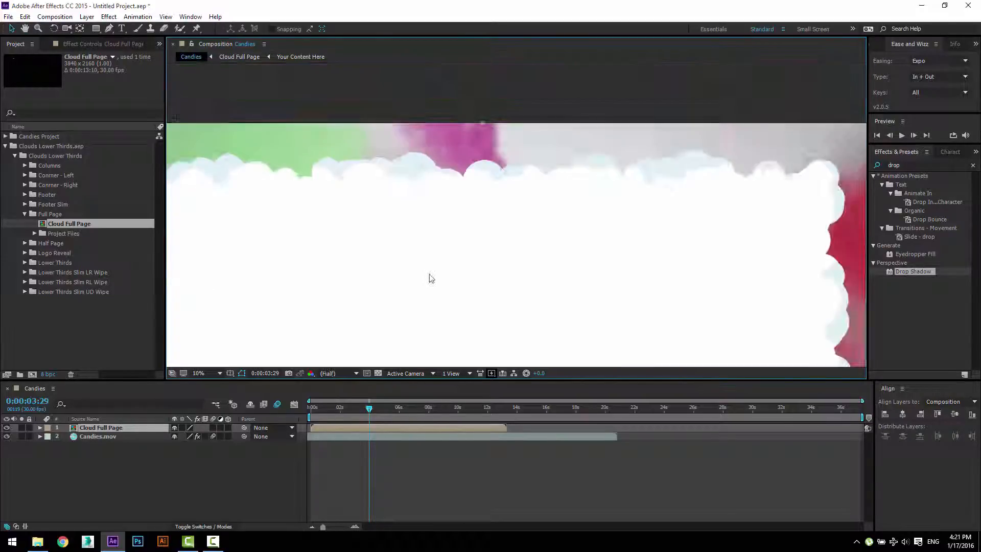
scroll(429, 278, "down", 3)
- In the Cloud Mask composition inside Cloud Full Page, shorten still.png and move the closing Cloud Mask layer earlier to meet it
double_click(364, 427)
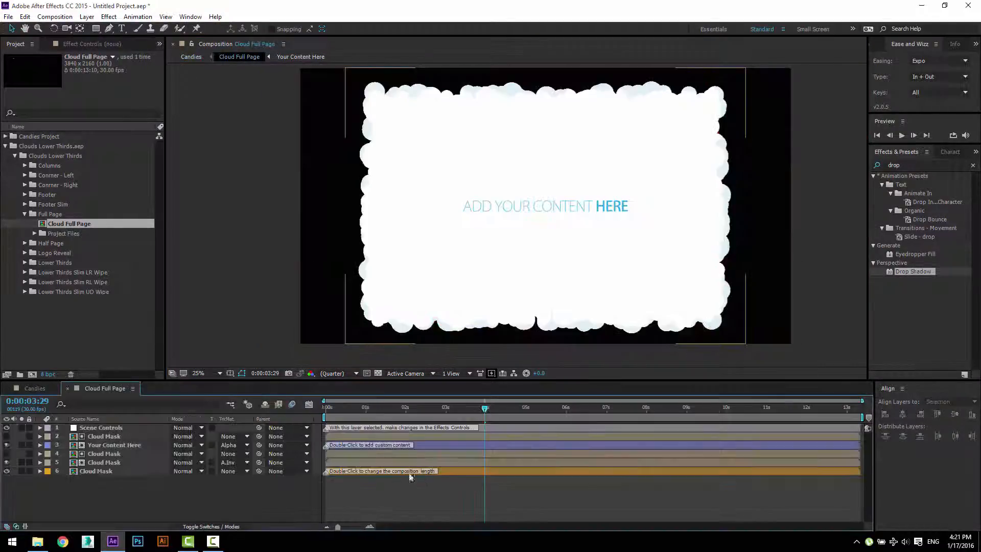
double_click(453, 470)
left_click(40, 429)
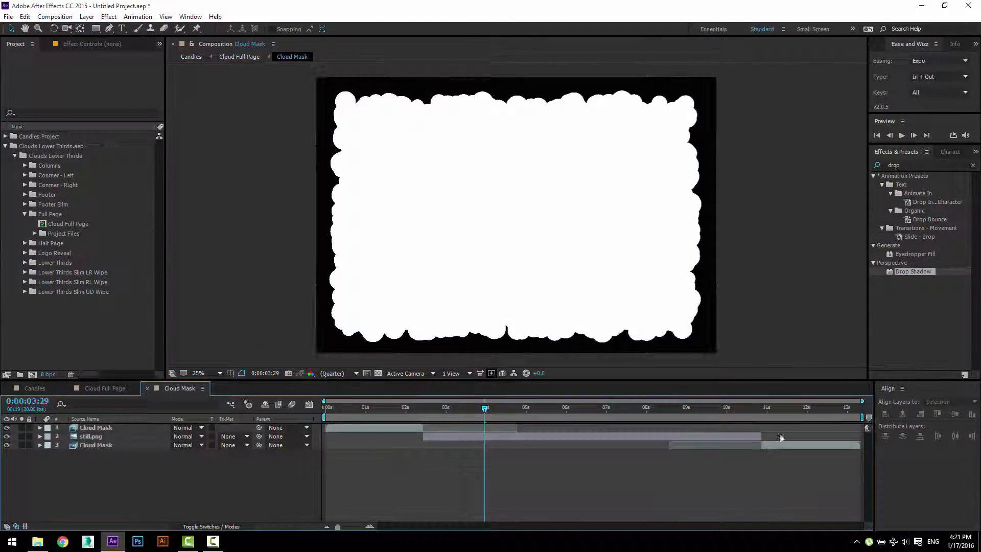
left_click(91, 436)
left_click_drag(777, 450, 520, 457)
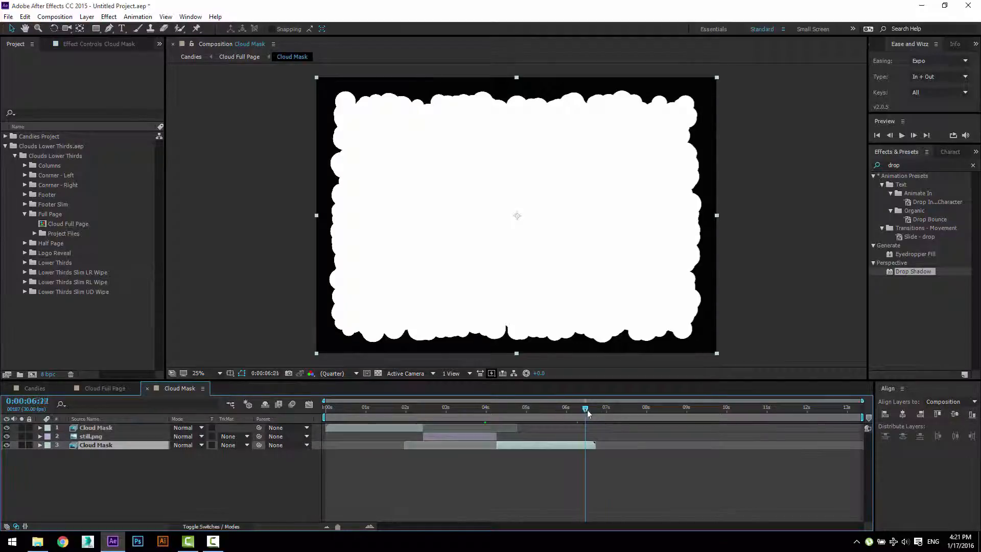
- Trim the Cloud Mask composition to a work area ending at 0:00:06:21
left_click_drag(587, 413, 586, 423)
key("n")
right_click(573, 418)
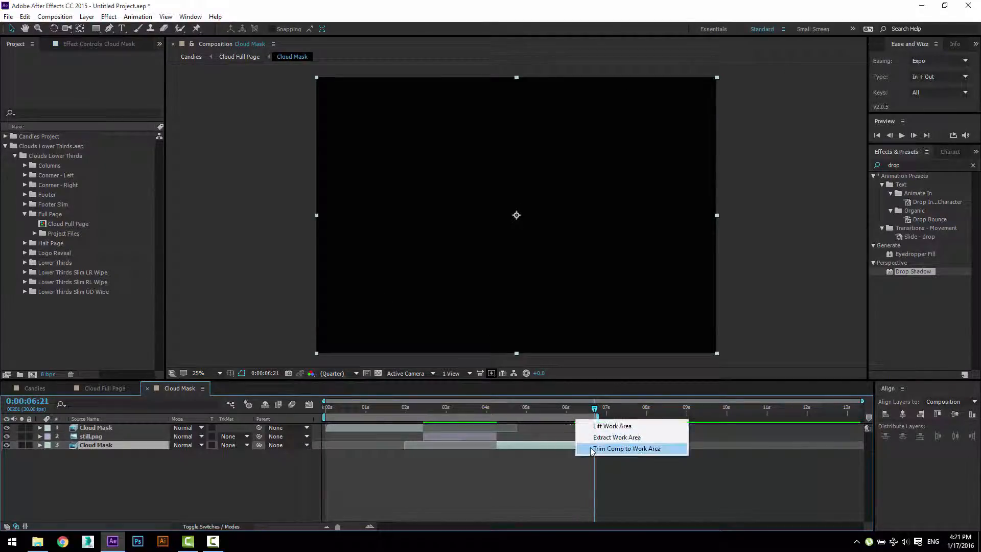
left_click(594, 449)
- Close Cloud Mask and trim the Cloud Full Page composition to a work area ending with its shortened mask layers
left_click(149, 388)
key("n")
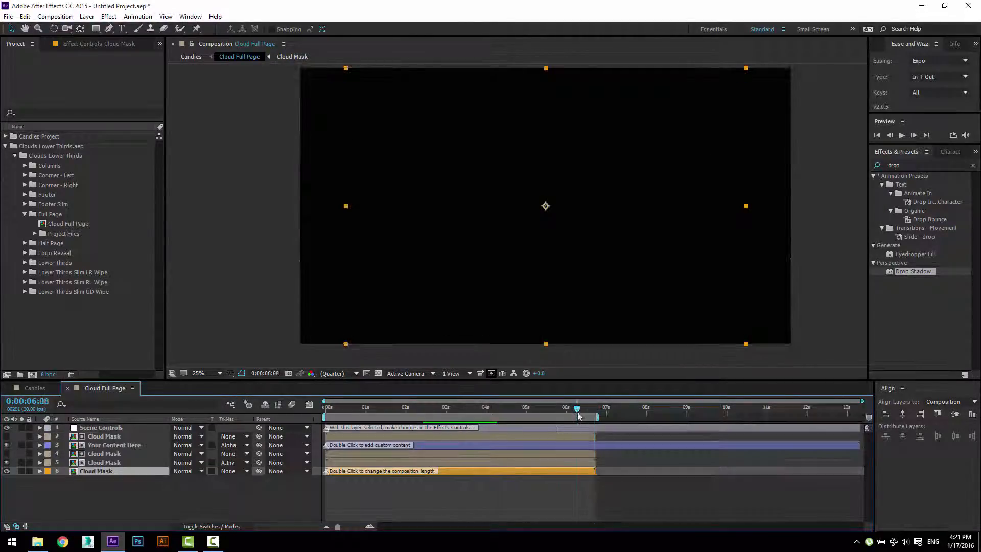
right_click(575, 415)
left_click(603, 442)
- In the full page's Your Content Here composition, duplicate the text layer twice, stack the three lines vertically, and close the composition
double_click(503, 445)
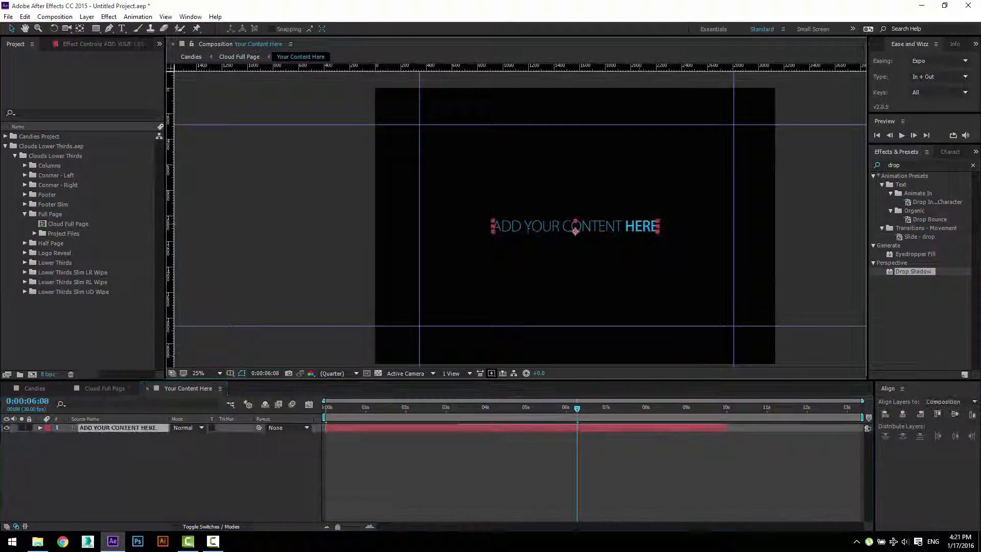
key("ctrl+d")
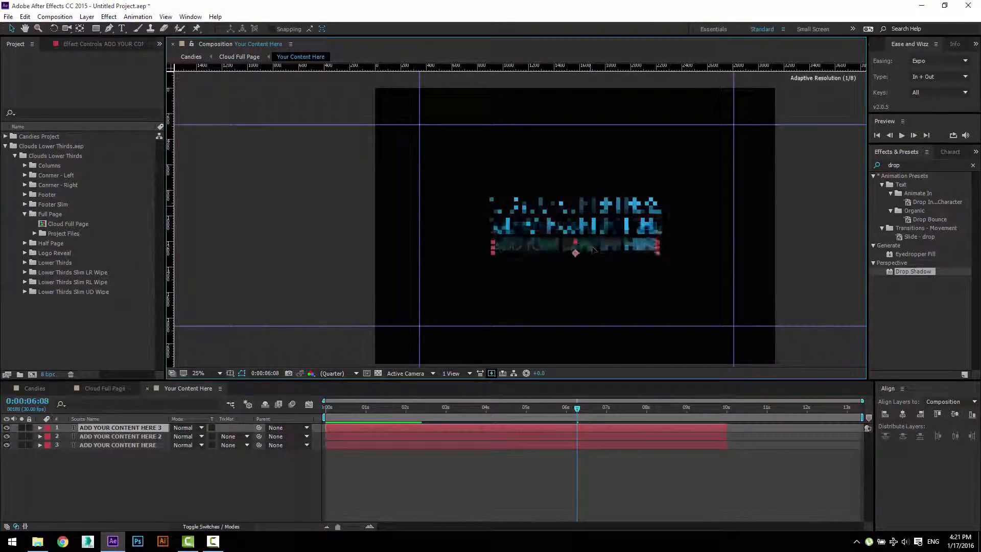
left_click_drag(590, 208, 592, 265)
scroll(591, 245, "up", 2)
scroll(588, 265, "down", 2)
left_click(459, 289)
left_click(147, 389)
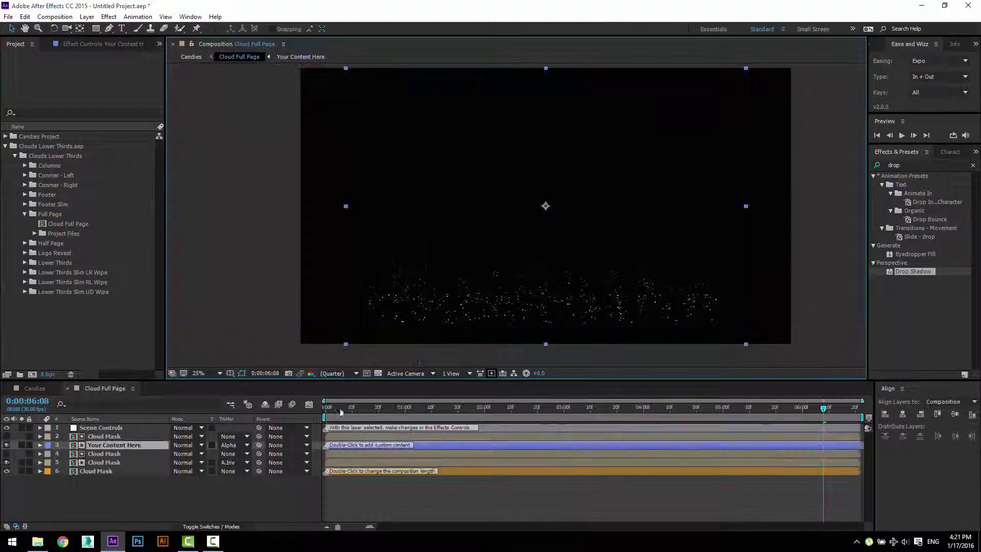
- At 0:00:02:02 in Cloud Full Page, try a grey Cloud Color, C7C7C7, on the Scene Controls layer
left_click(112, 428)
left_click(104, 44)
left_click_drag(459, 409, 489, 410)
left_click(95, 74)
left_click(713, 231)
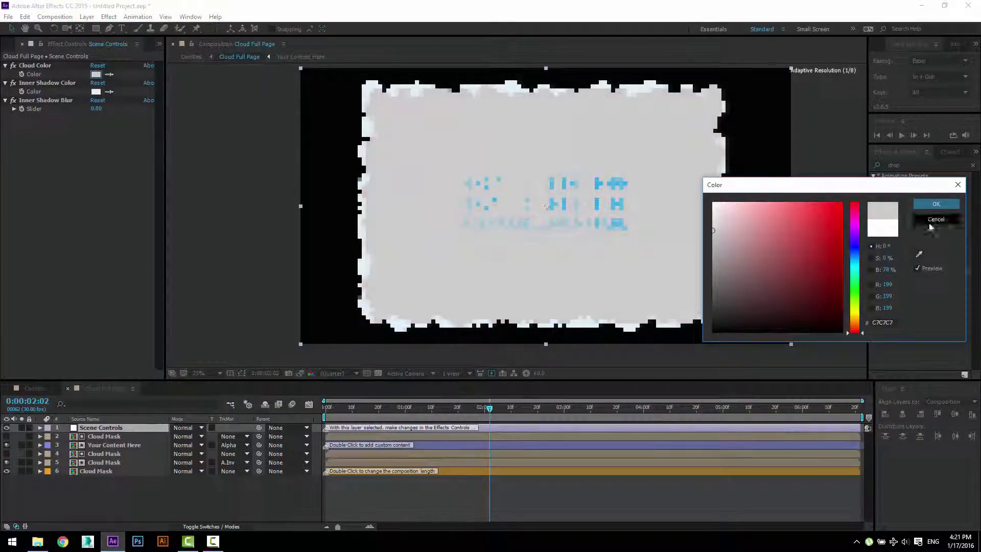
left_click(935, 219)
- Try a different Inner Shadow Color and an Inner Shadow Blur of 82 on the Scene Controls layer of Cloud Full Page
left_click(96, 91)
left_click(798, 252)
left_click(936, 219)
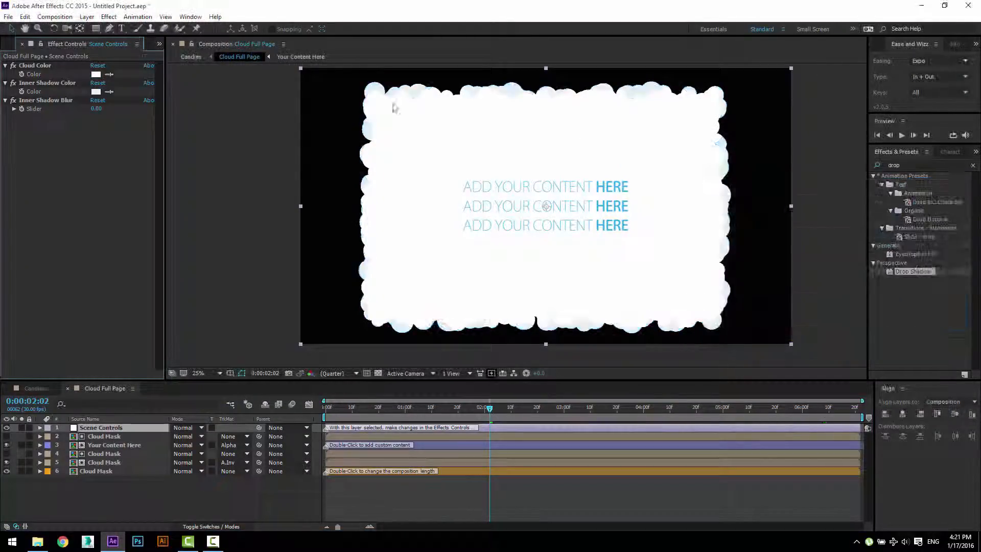
scroll(352, 77, "up", 4)
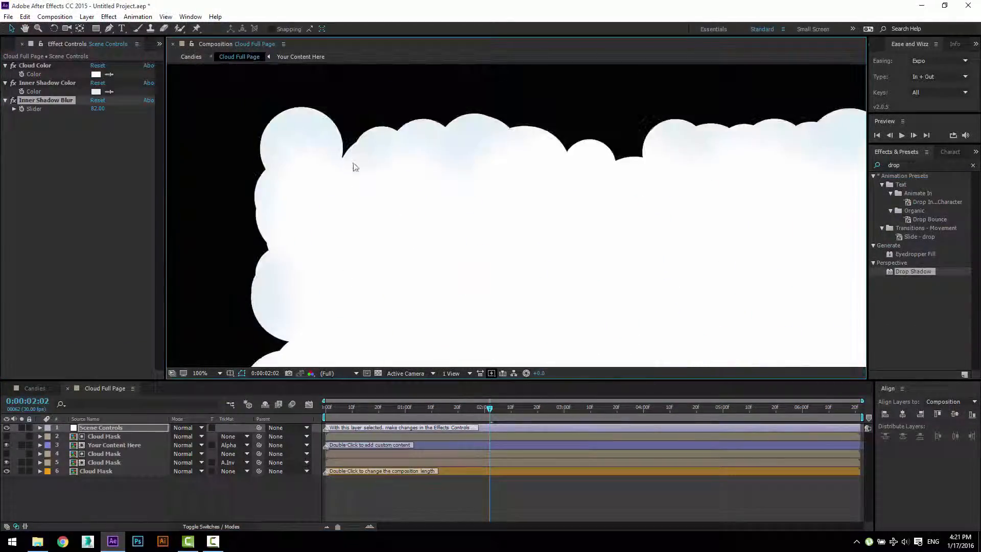
left_click_drag(94, 111, 55, 111)
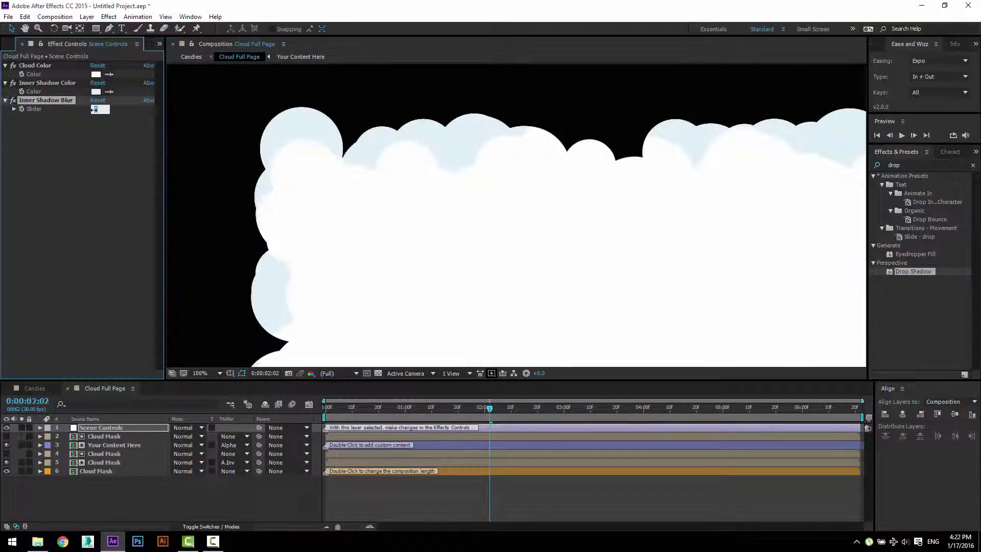
- Return to the Candies composition and preview the full-page element over the footage
scroll(432, 152, "down", 4)
left_click(191, 57)
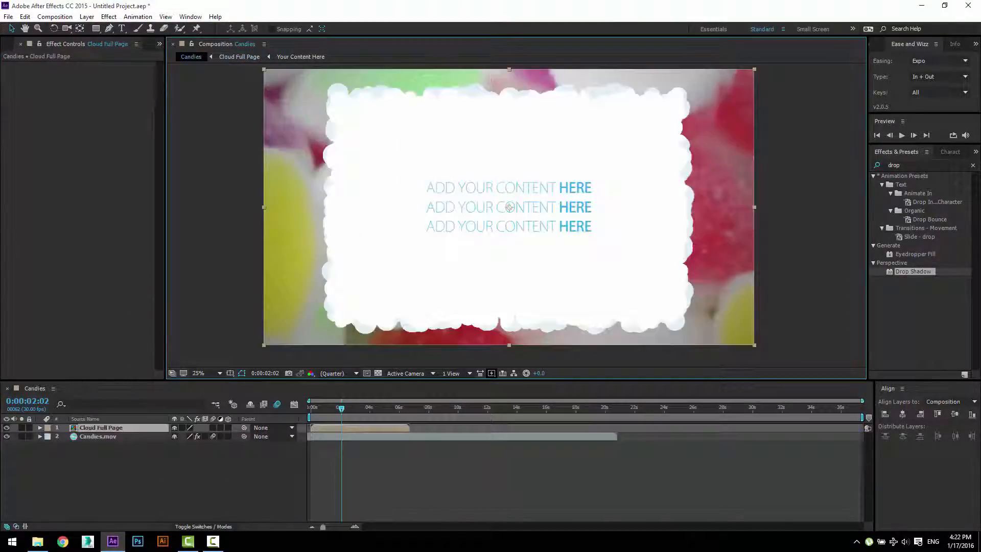
key("space")
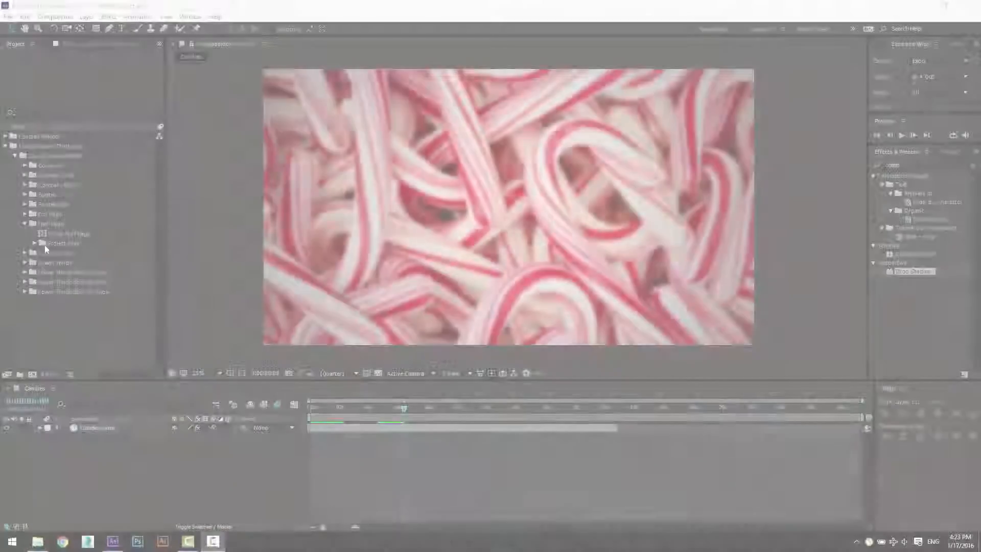
- Add the Cloud Half Page composition to Candies above Candies.mov, starting at about 4 seconds, and open it
left_click_drag(58, 234, 87, 425)
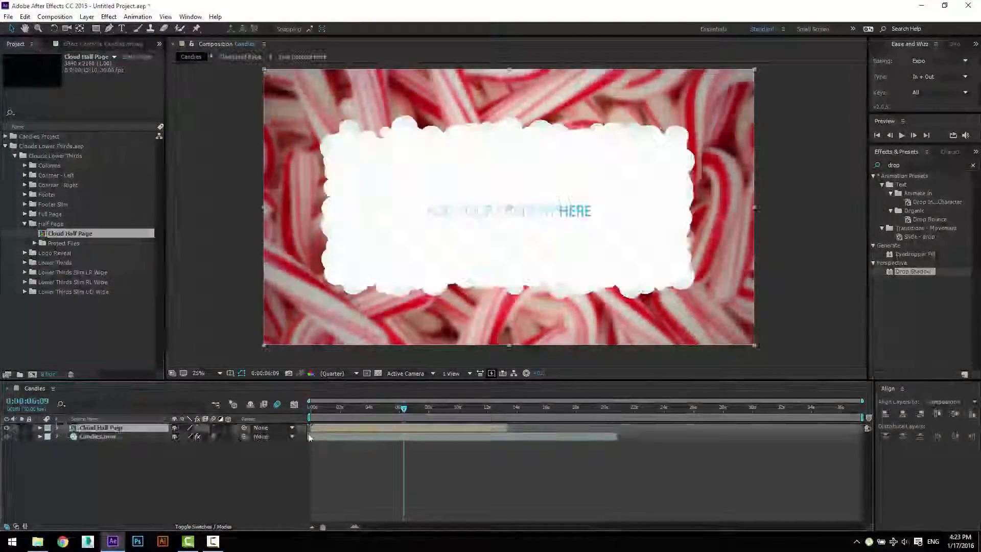
left_click_drag(327, 429, 388, 430)
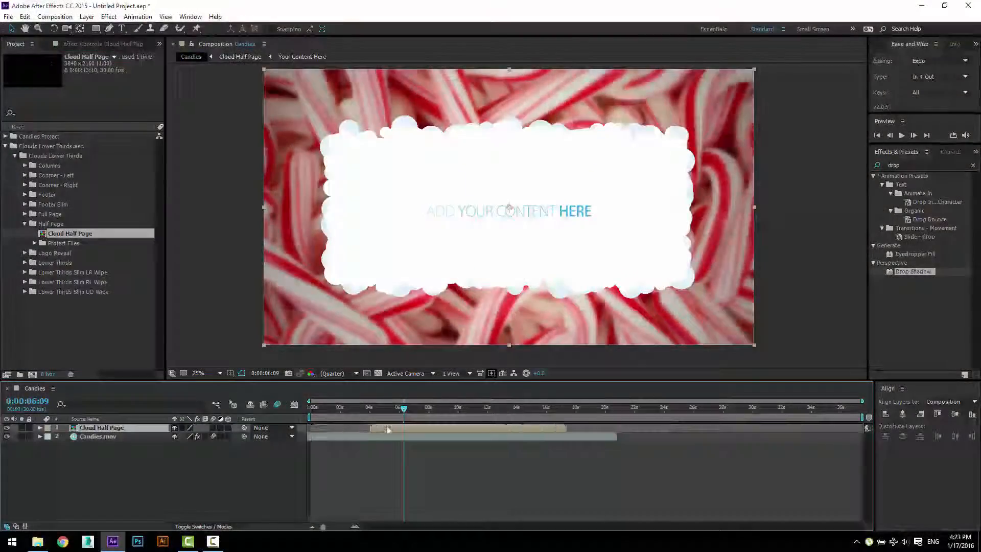
double_click(388, 430)
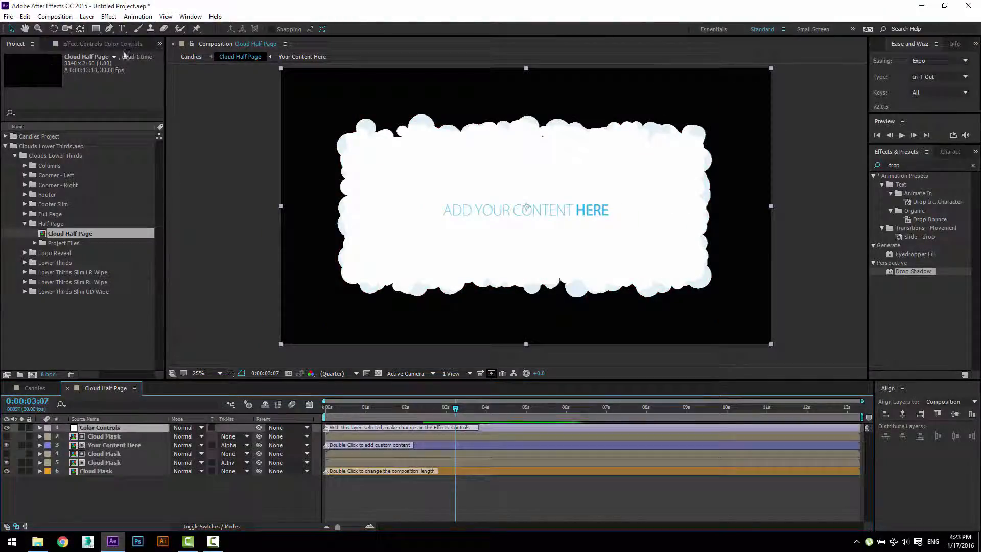